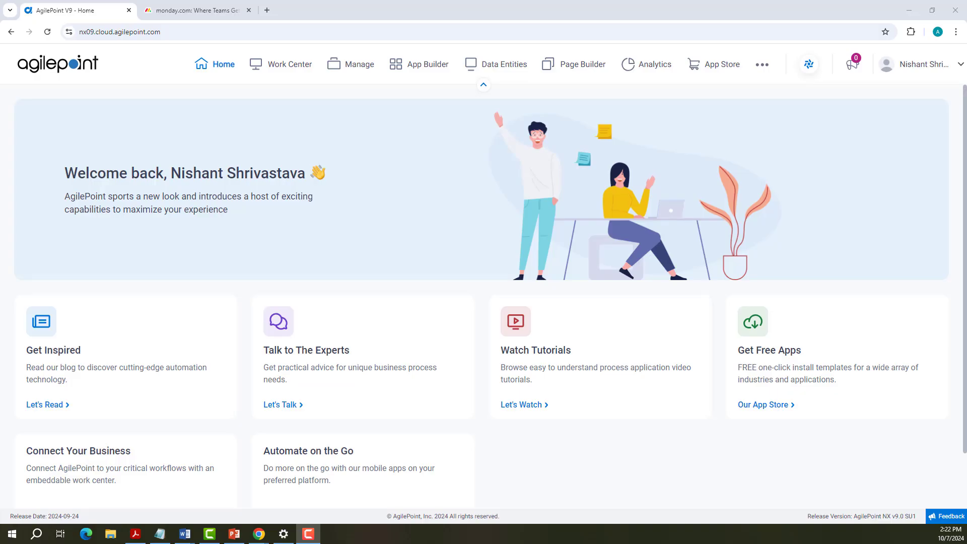
Start adding a global access token of type Monday (BETA) in the App Builder management section
{"action": "left_click", "coordinate": [350, 69]}
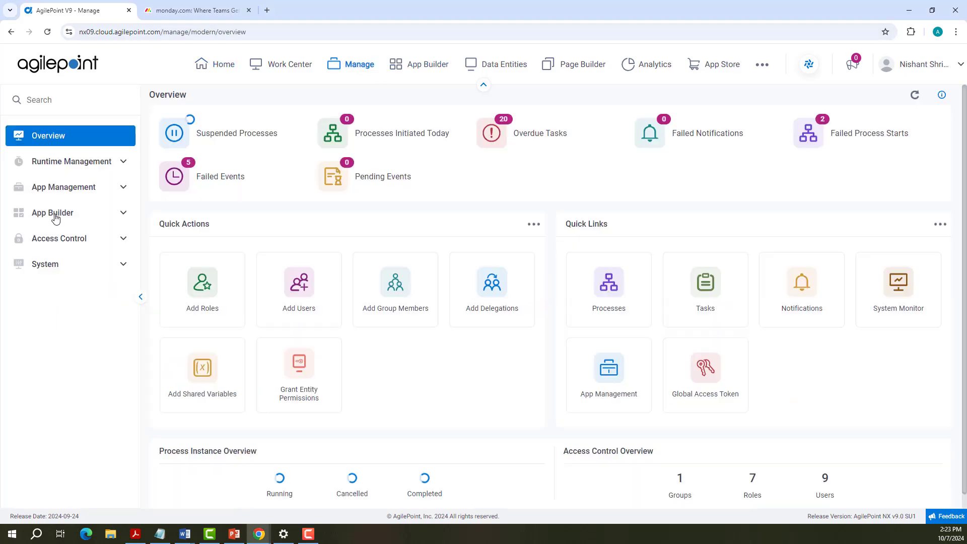
{"action": "left_click", "coordinate": [56, 214]}
{"action": "left_click", "coordinate": [76, 292]}
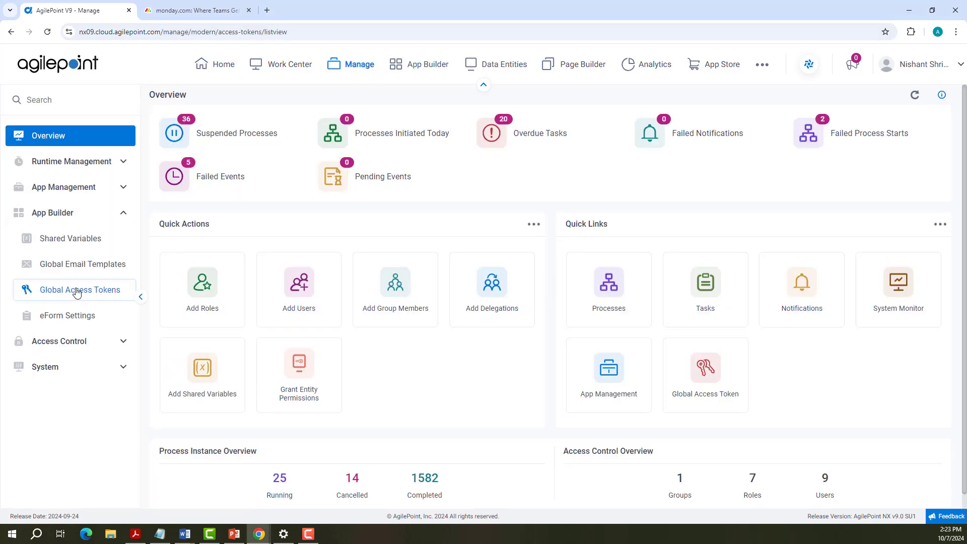
{"action": "left_click", "coordinate": [327, 116]}
{"action": "type", "text": "mon"}
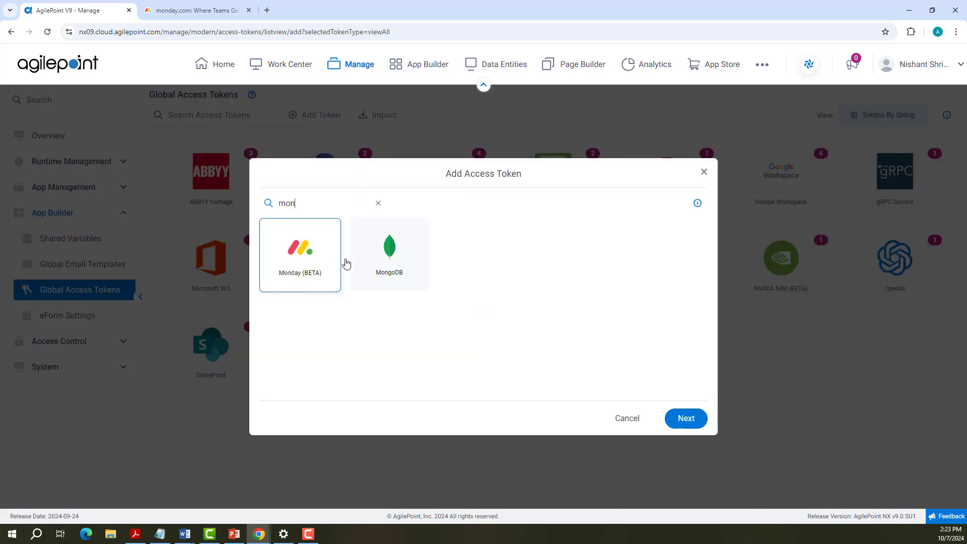
{"action": "left_click", "coordinate": [686, 418]}
{"action": "left_click", "coordinate": [369, 244]}
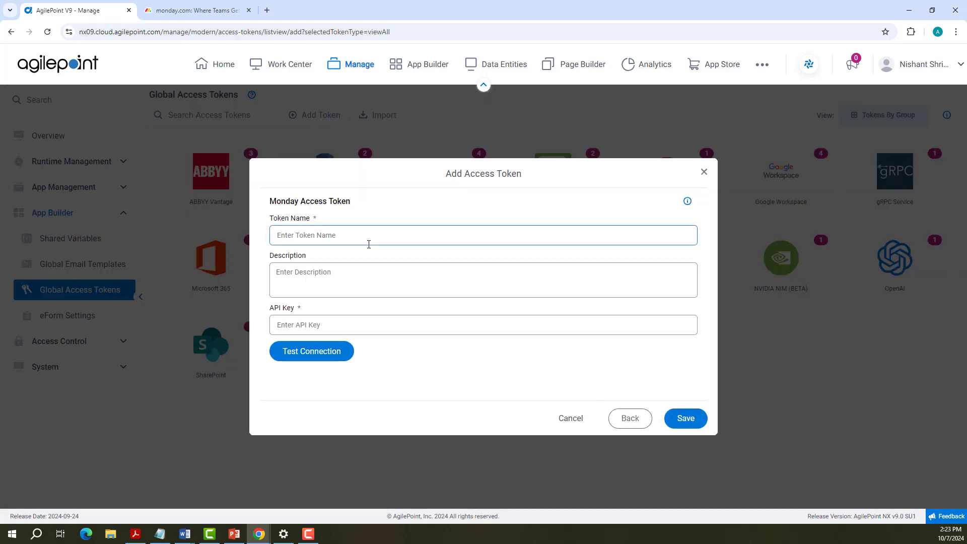
{"action": "left_click", "coordinate": [351, 277]}
{"action": "left_click", "coordinate": [327, 325]}
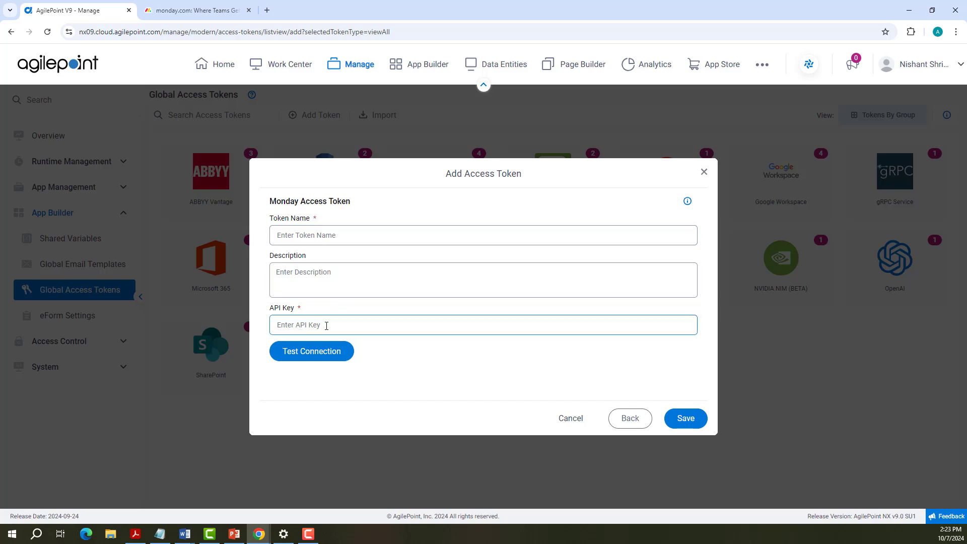
View the monday.com home page in the other browser window, and log in to AgilePoint's monday.com account with Google
{"action": "mouse_move", "coordinate": [259, 534]}
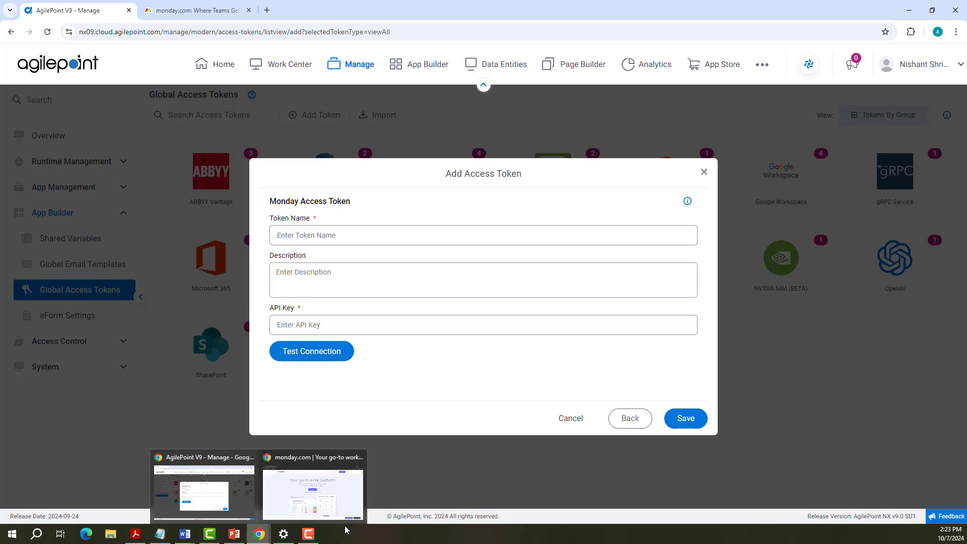
{"action": "left_click", "coordinate": [335, 486]}
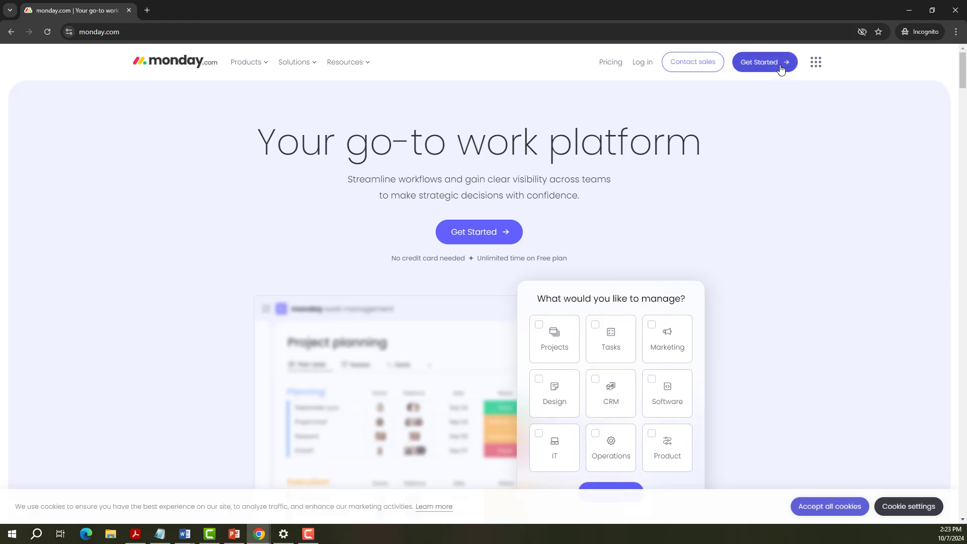
{"action": "key", "text": "alt+Tab"}
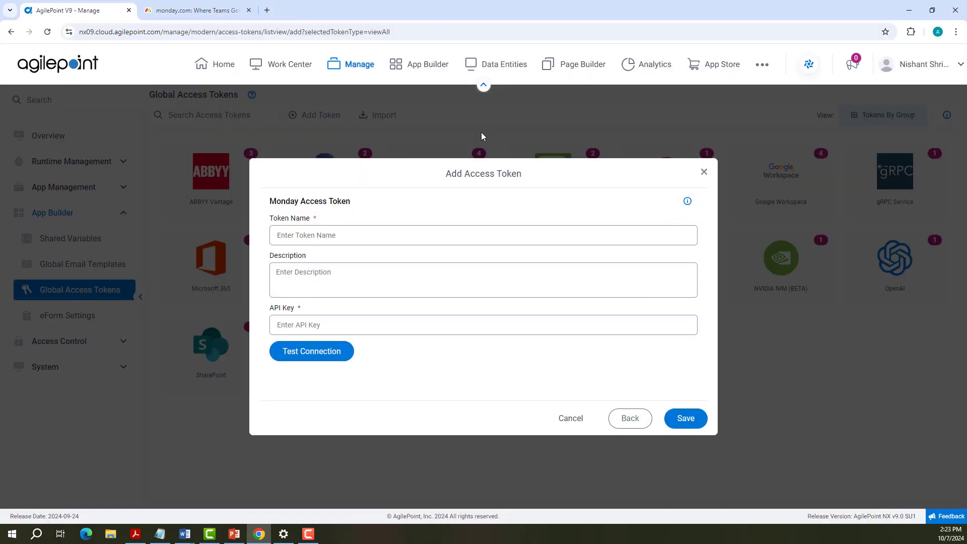
{"action": "left_click", "coordinate": [227, 20]}
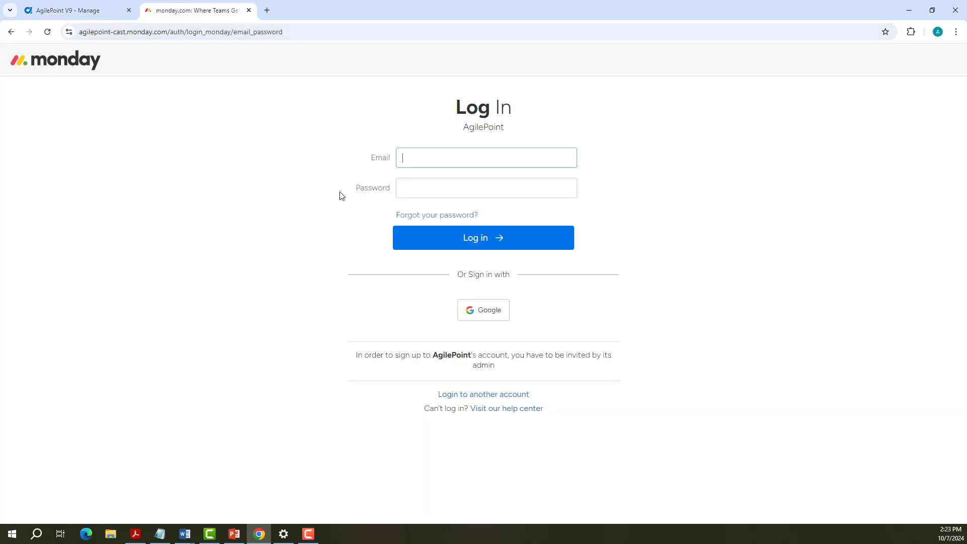
{"action": "left_click", "coordinate": [484, 316]}
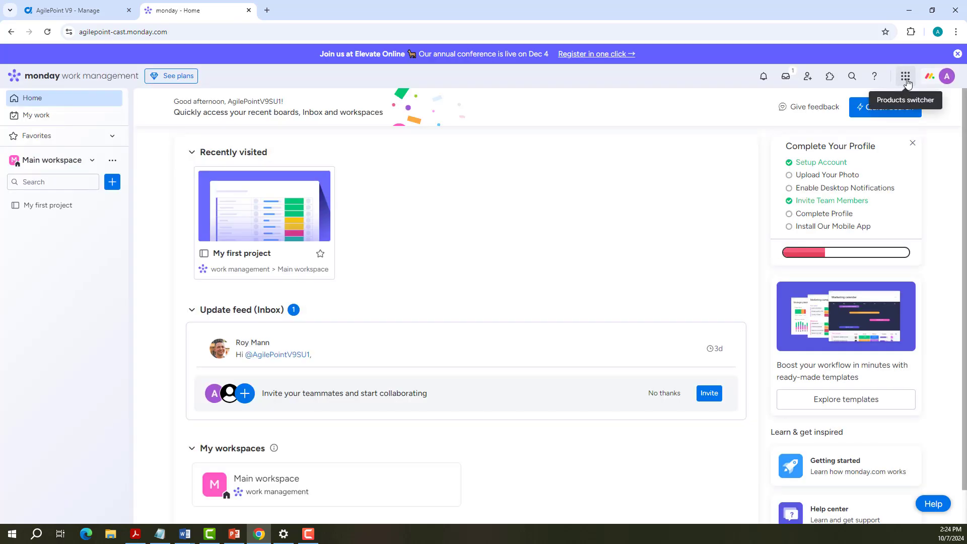
Copy the personal API token from the Connections settings in monday.com's Administration area
{"action": "left_click", "coordinate": [906, 78]}
{"action": "left_click", "coordinate": [946, 77]}
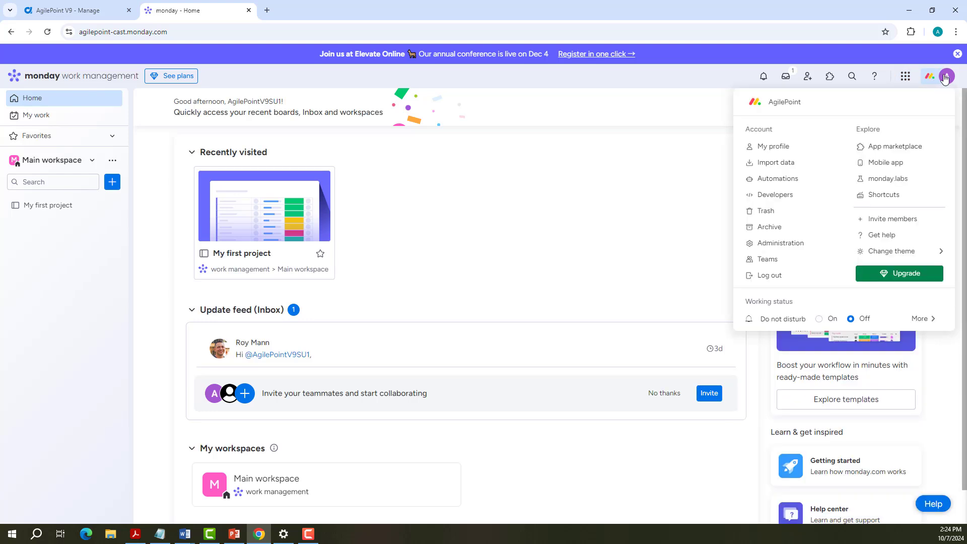
{"action": "left_click", "coordinate": [792, 251]}
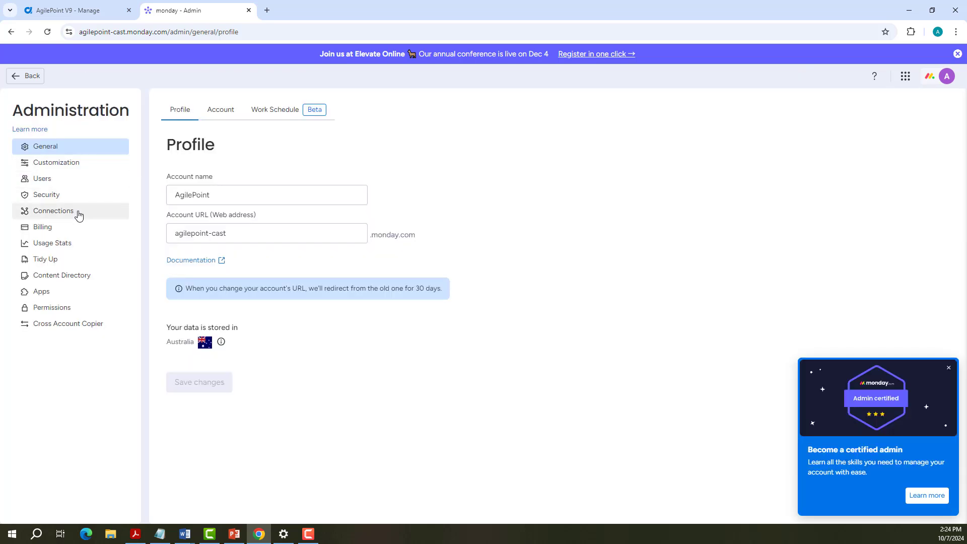
{"action": "left_click", "coordinate": [78, 215]}
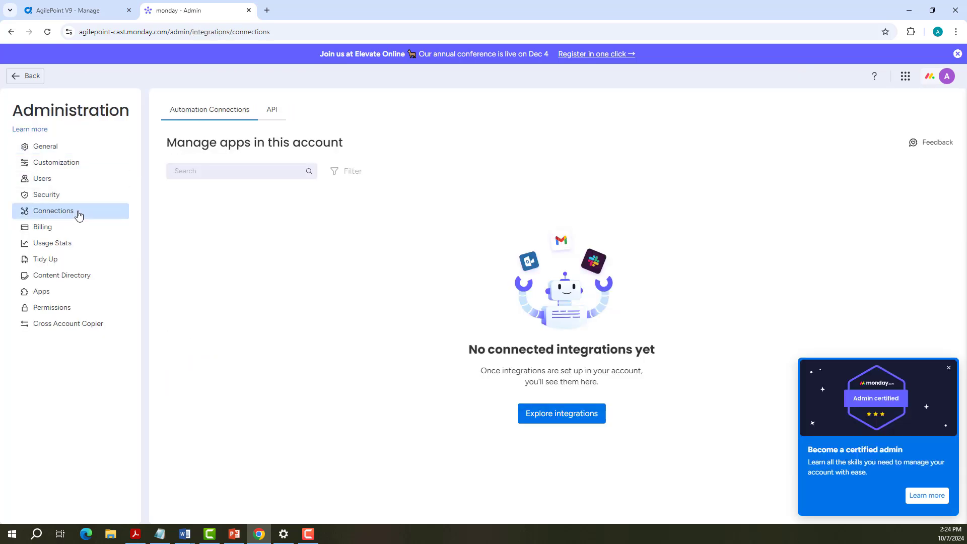
{"action": "left_click", "coordinate": [273, 111]}
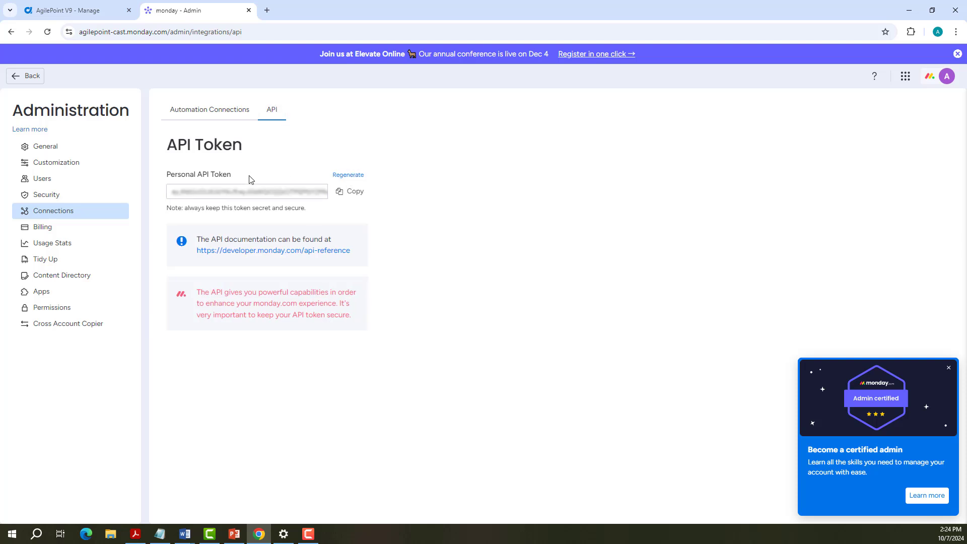
{"action": "left_click", "coordinate": [354, 197]}
In AgilePoint, name the Monday access token MondayToken, paste the API key, and save it after testing the connection
{"action": "key", "text": "ctrl+shift+Tab"}
{"action": "left_click", "coordinate": [302, 235]}
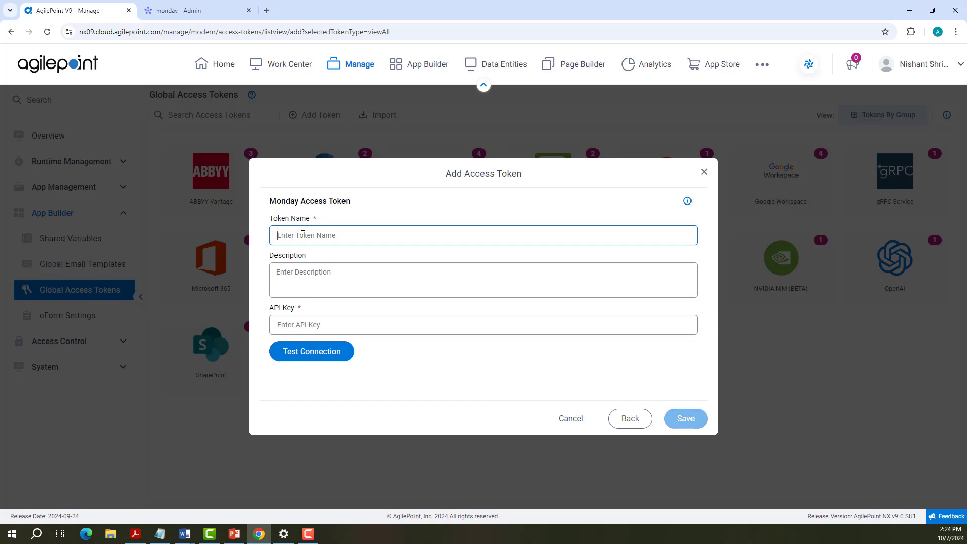
{"action": "type", "text": "Monday Token"}
{"action": "key", "text": "Tab"}
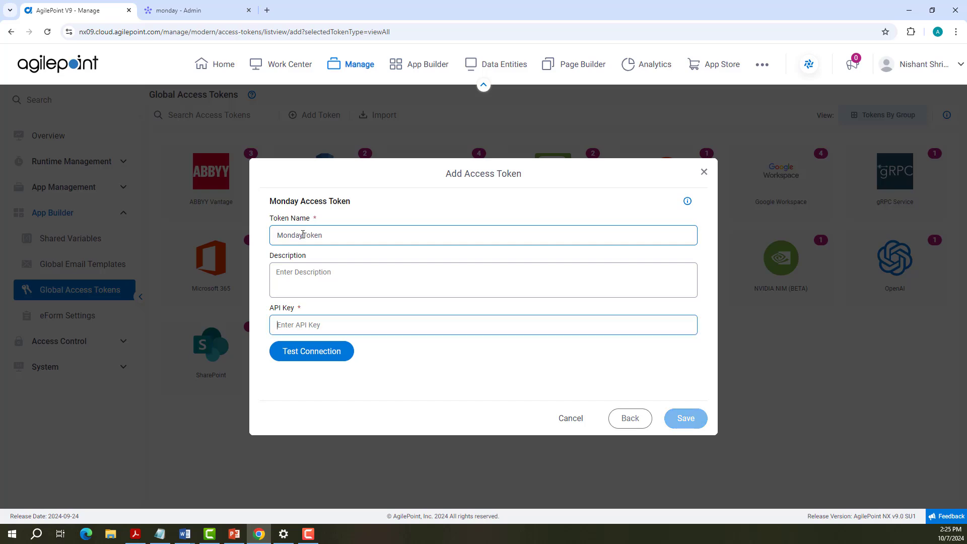
{"action": "key", "text": "ctrl+v"}
{"action": "left_click", "coordinate": [305, 350]}
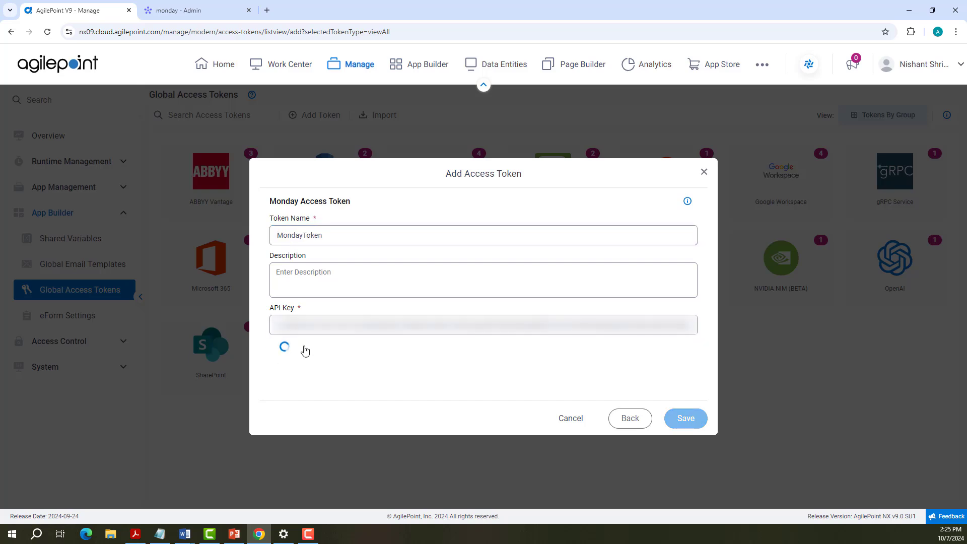
{"action": "left_click", "coordinate": [684, 420]}
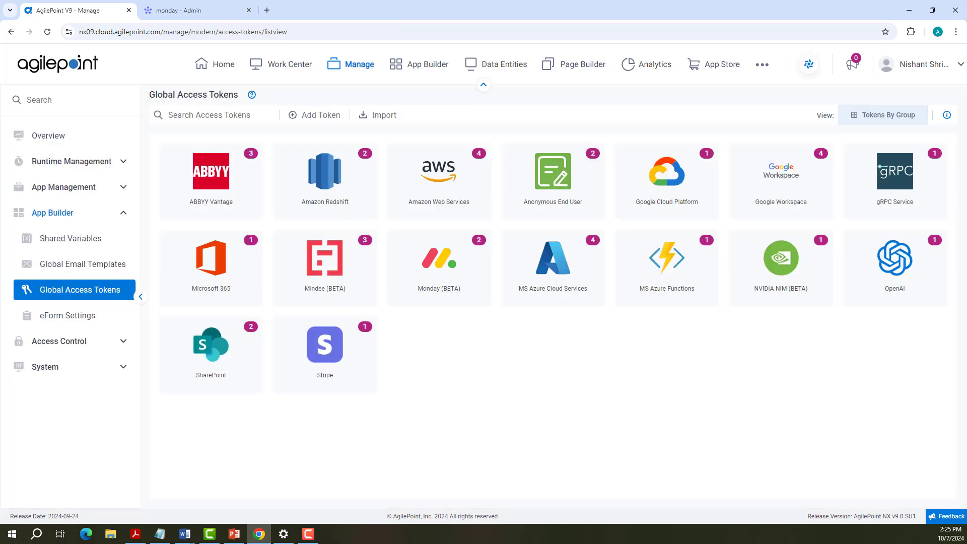
Open the Monday Process Model of the Monday Application for editing and look through its swimlanes
{"action": "left_click", "coordinate": [433, 66]}
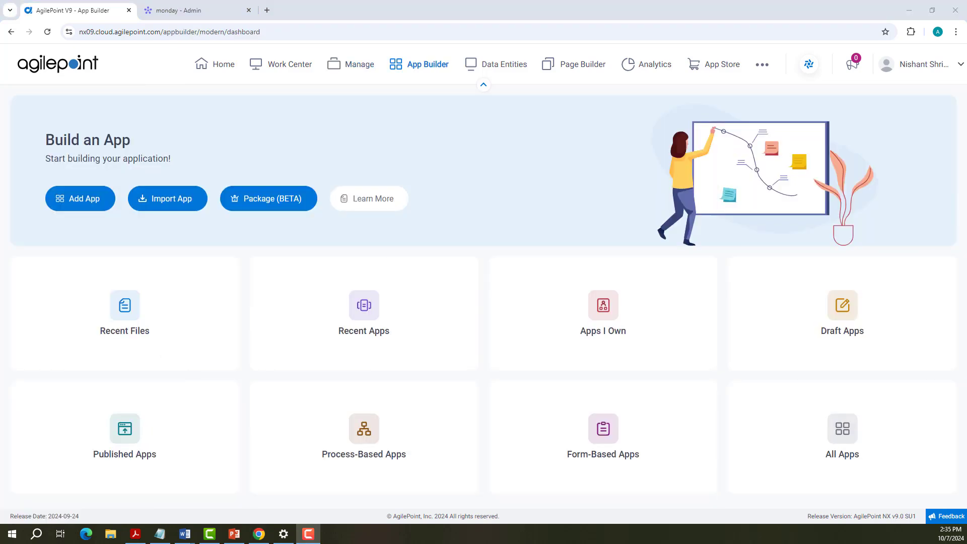
{"action": "left_click", "coordinate": [814, 457]}
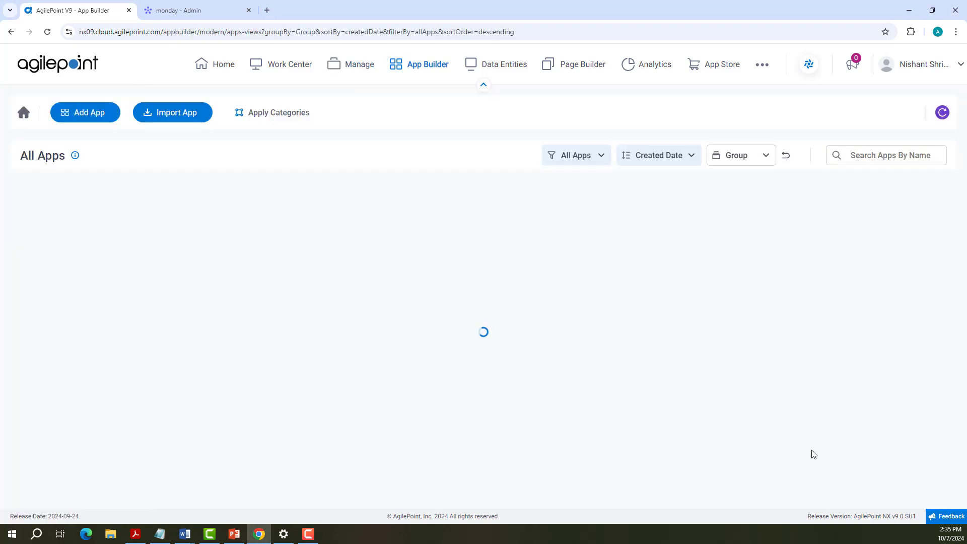
{"action": "left_click", "coordinate": [150, 394]}
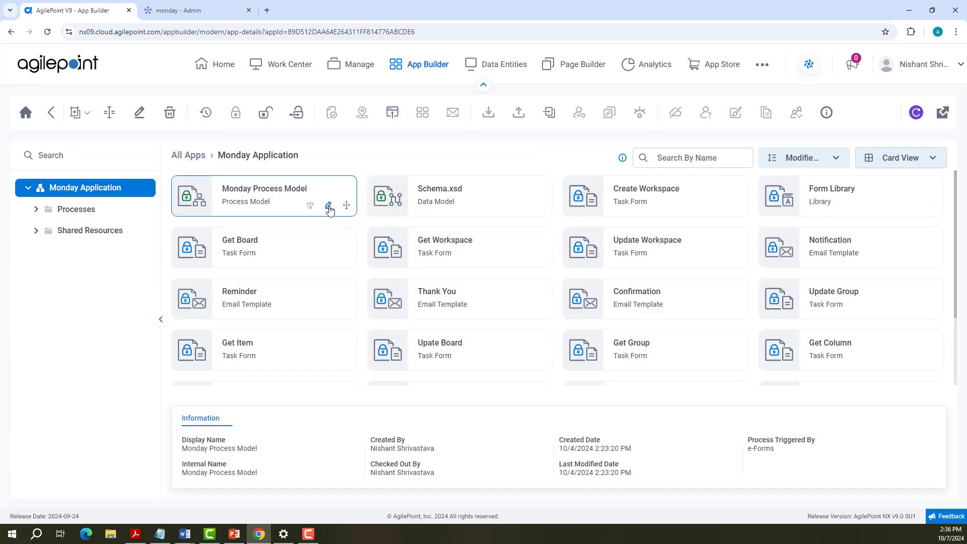
{"action": "left_click", "coordinate": [328, 206]}
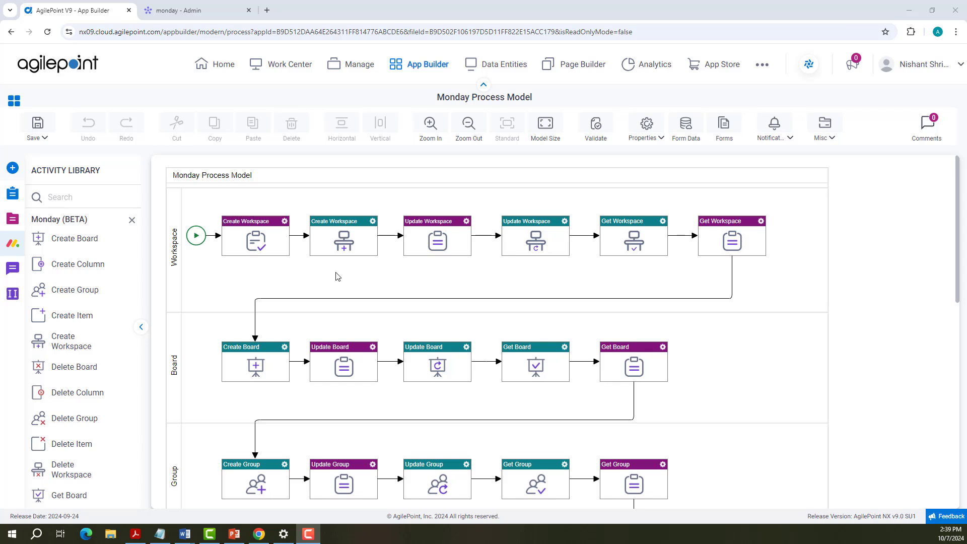
{"action": "scroll", "coordinate": [337, 276], "scroll_direction": "down", "scroll_amount": 4}
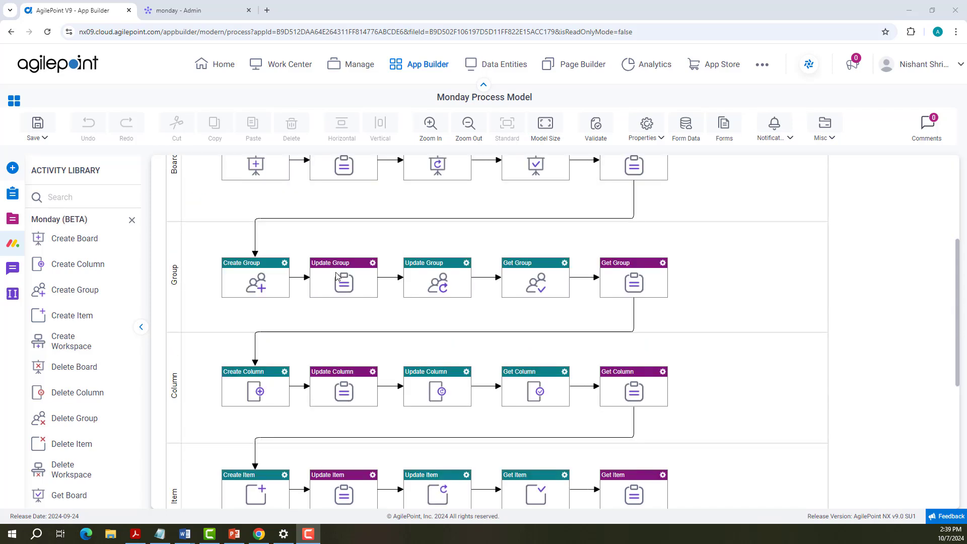
{"action": "scroll", "coordinate": [337, 276], "scroll_direction": "down", "scroll_amount": 3}
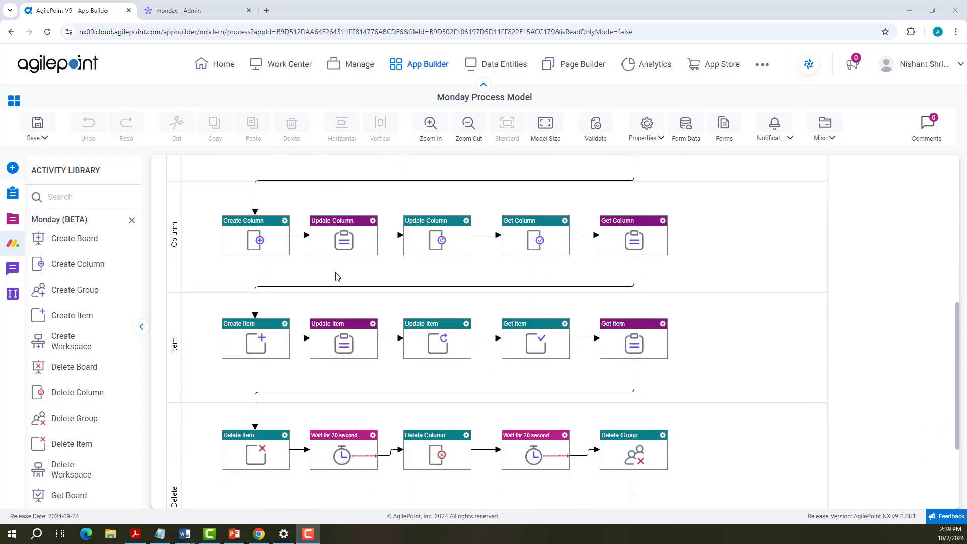
{"action": "scroll", "coordinate": [337, 276], "scroll_direction": "down", "scroll_amount": 3}
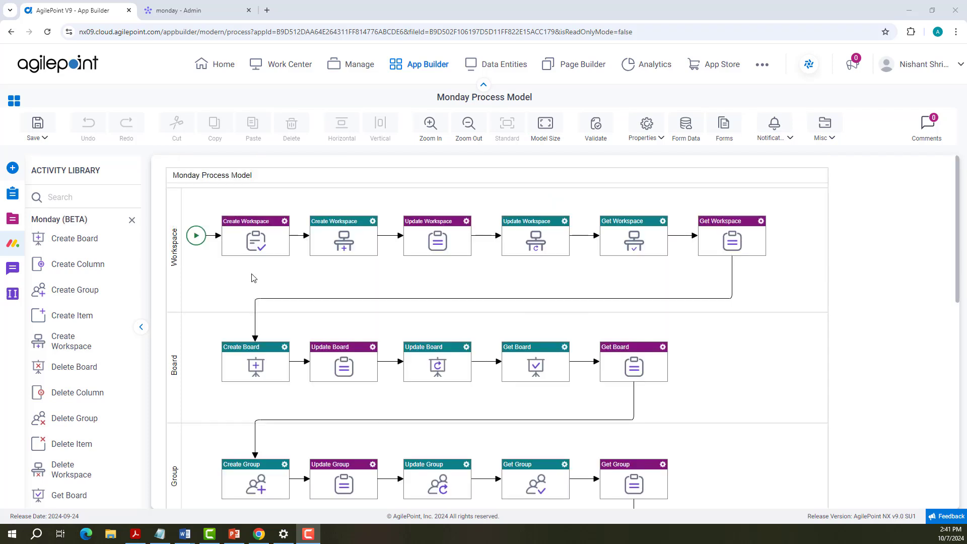
Review the Create Workspace activity's configuration, including the available Privacy options, and close it
{"action": "left_click", "coordinate": [372, 223]}
{"action": "left_click", "coordinate": [405, 229]}
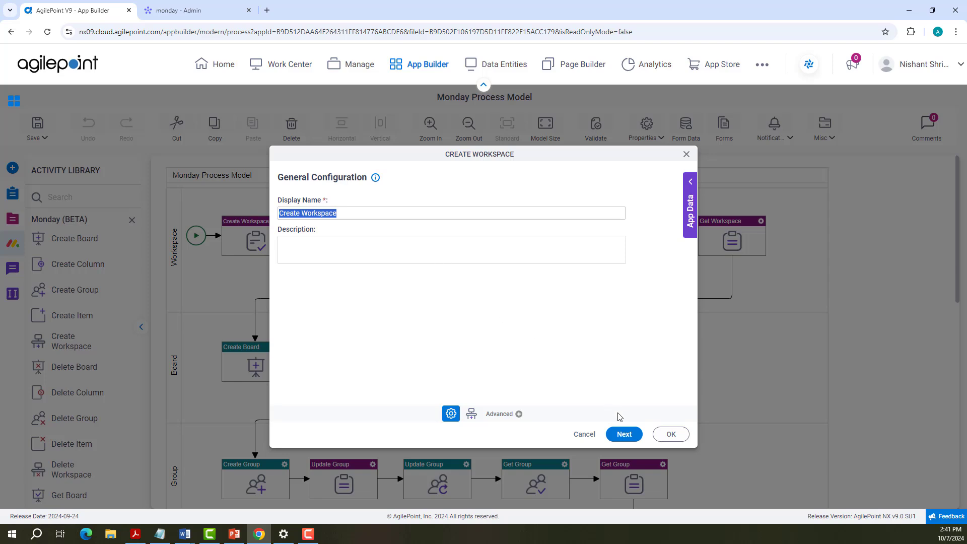
{"action": "left_click", "coordinate": [625, 436]}
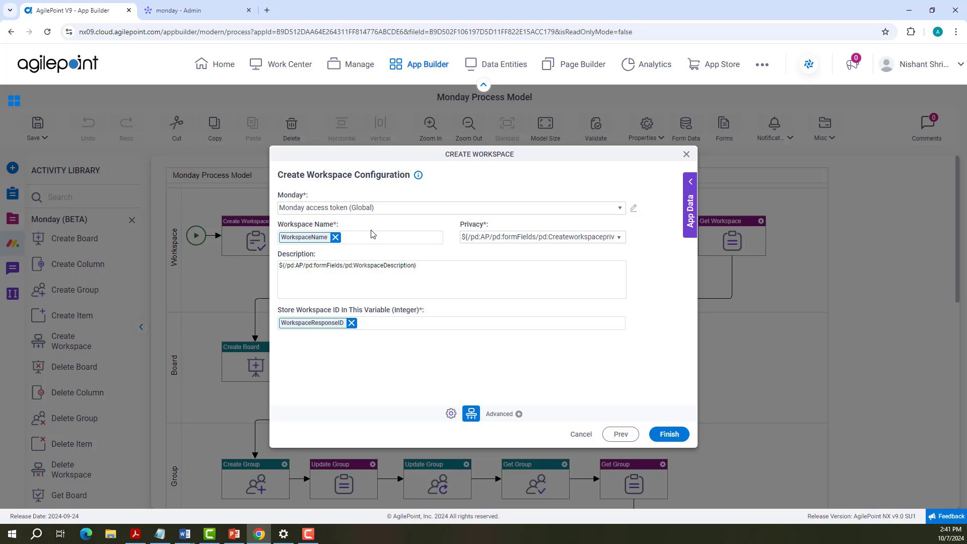
{"action": "left_click", "coordinate": [509, 239]}
{"action": "left_click", "coordinate": [621, 241]}
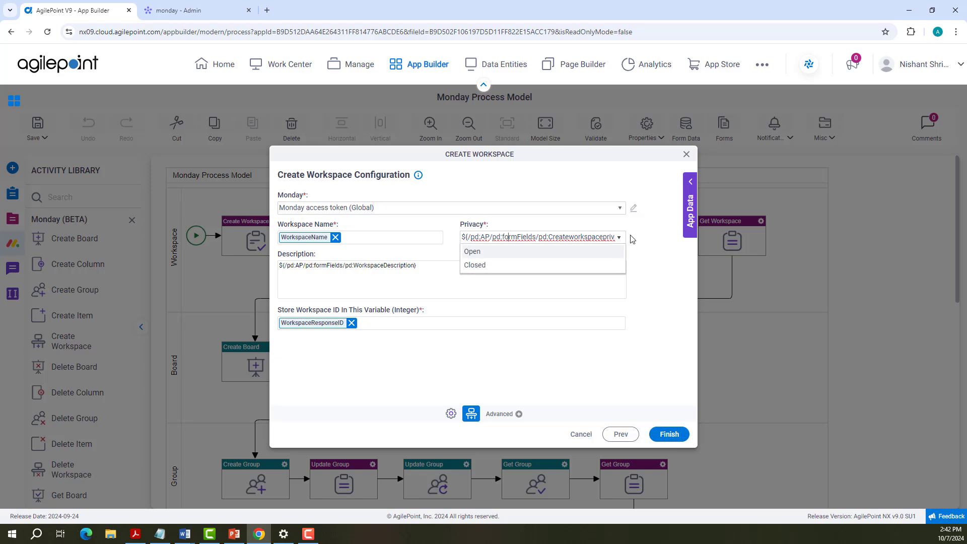
{"action": "left_click", "coordinate": [632, 238]}
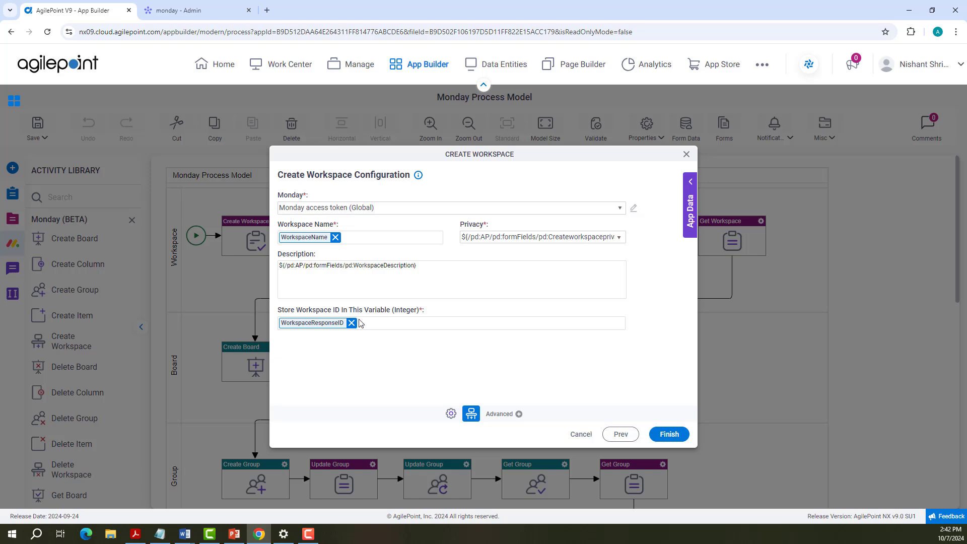
{"action": "left_click", "coordinate": [669, 434]}
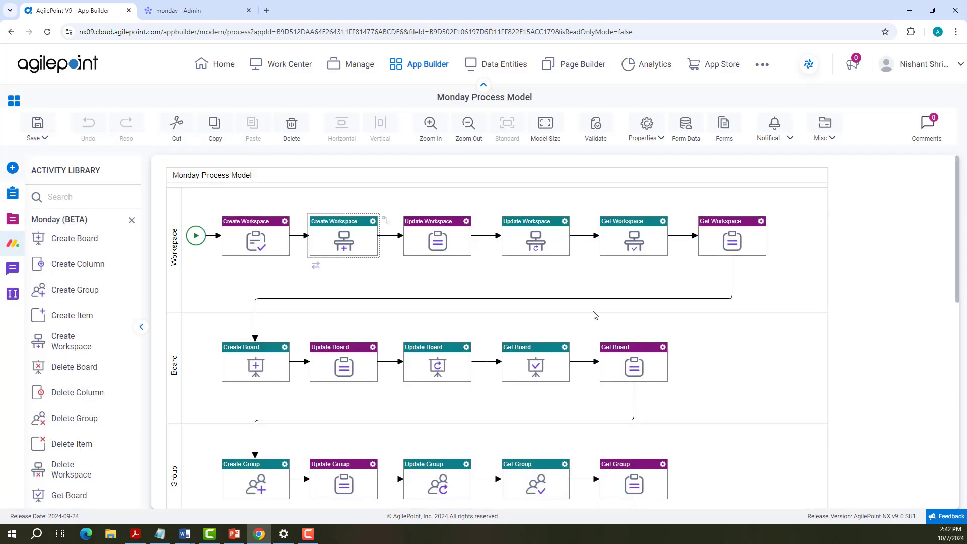
Review the Update Workspace activity's configuration, including the available User As and Group As options, and close it without changes
{"action": "left_click", "coordinate": [565, 224]}
{"action": "left_click", "coordinate": [596, 234]}
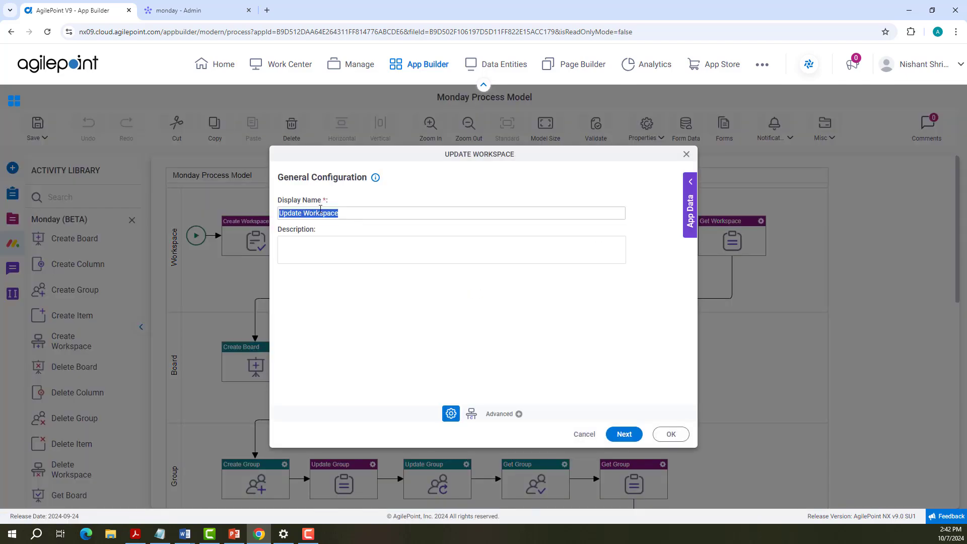
{"action": "left_click", "coordinate": [626, 439]}
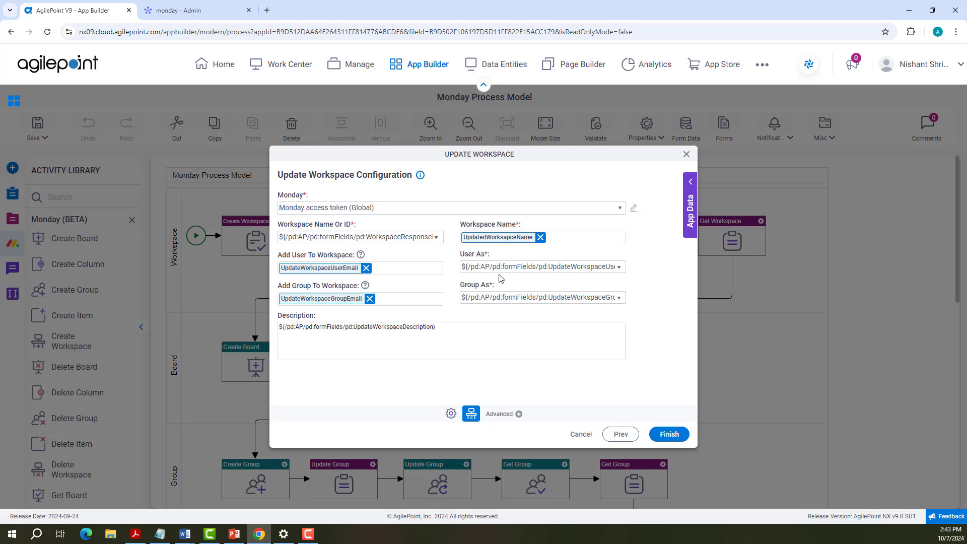
{"action": "left_click", "coordinate": [619, 268]}
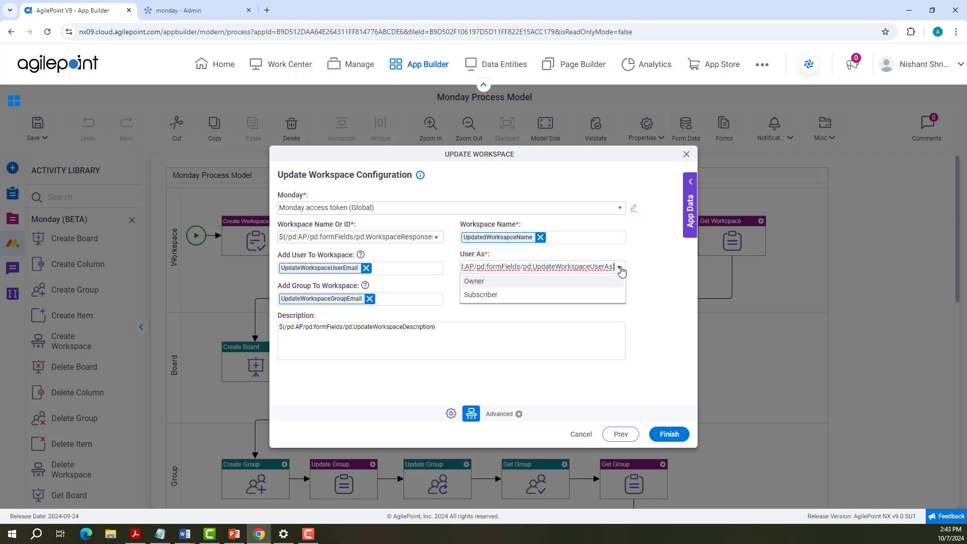
{"action": "left_click", "coordinate": [627, 312]}
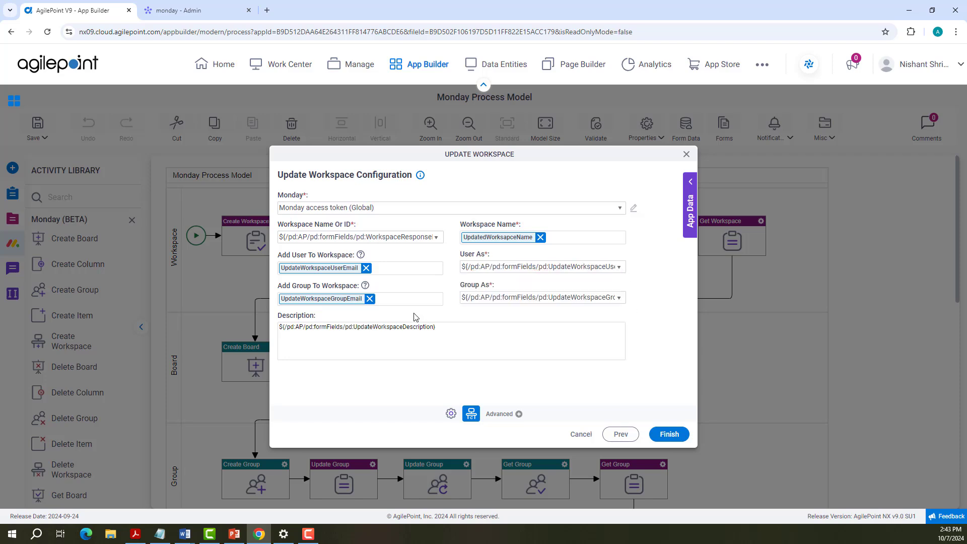
{"action": "left_click", "coordinate": [619, 300]}
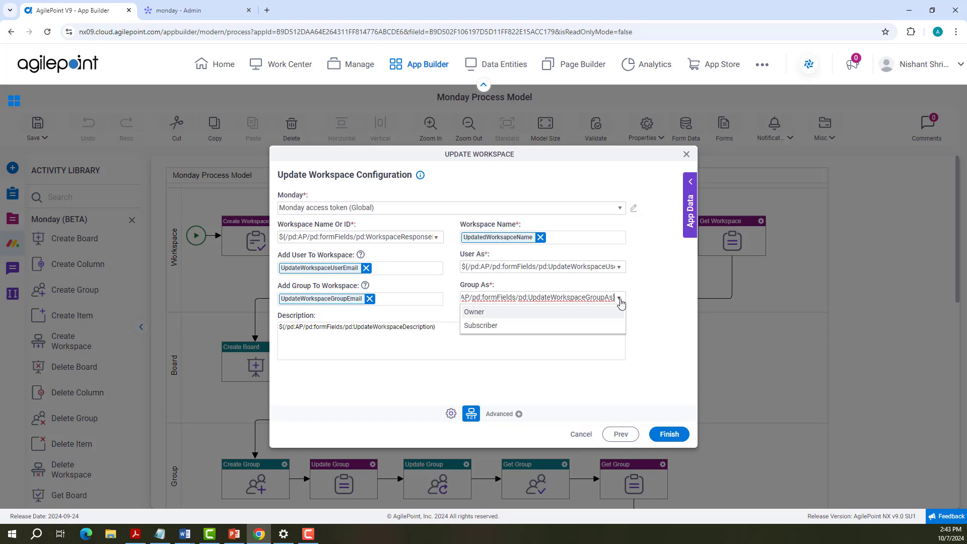
{"action": "left_click", "coordinate": [347, 348]}
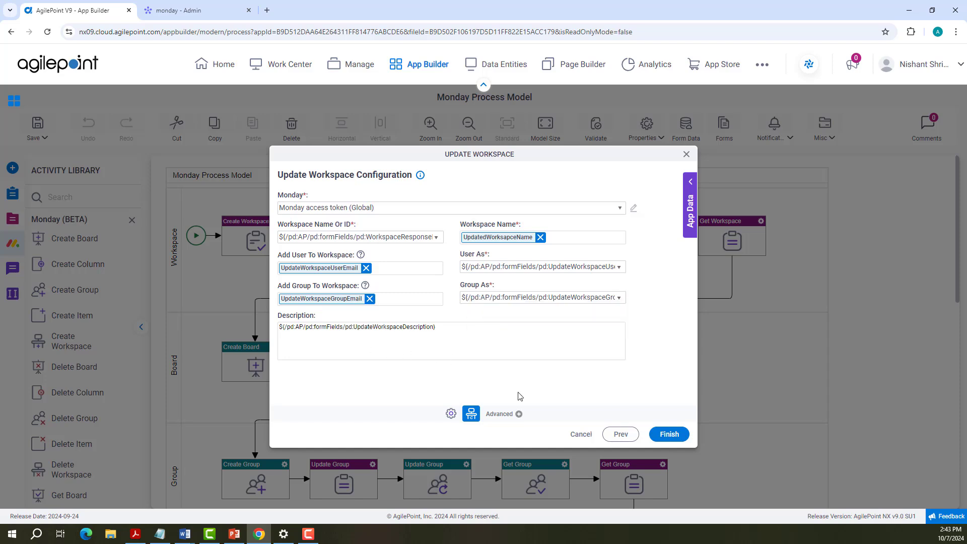
{"action": "left_click", "coordinate": [579, 434]}
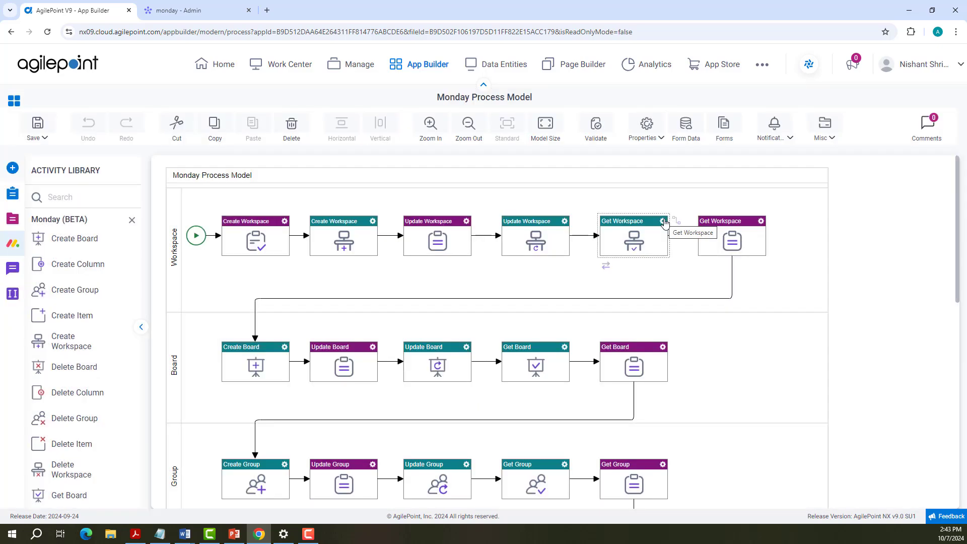
Review the Get Workspace activity's configuration, examining the response mapping to the app schema and the Store Response In This Variable option
{"action": "left_click", "coordinate": [664, 223]}
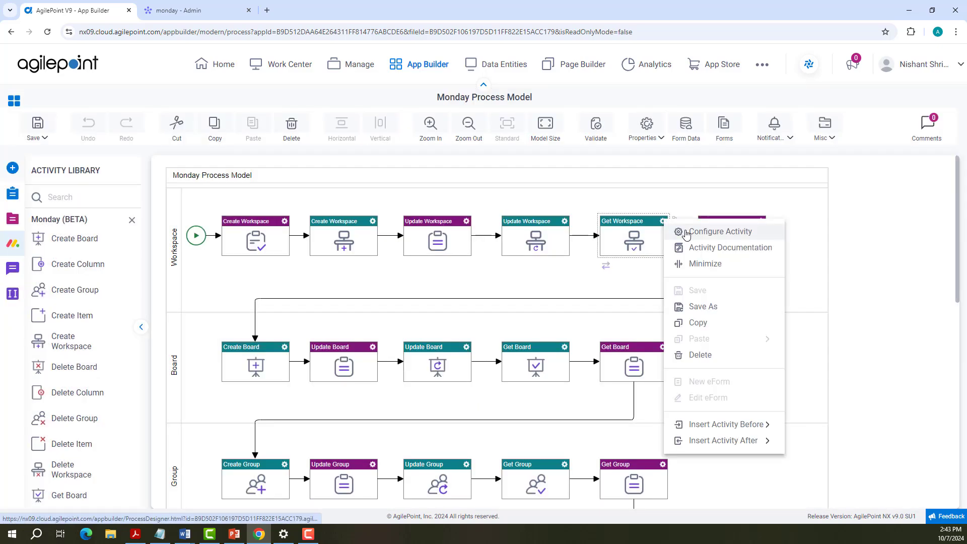
{"action": "left_click", "coordinate": [686, 232]}
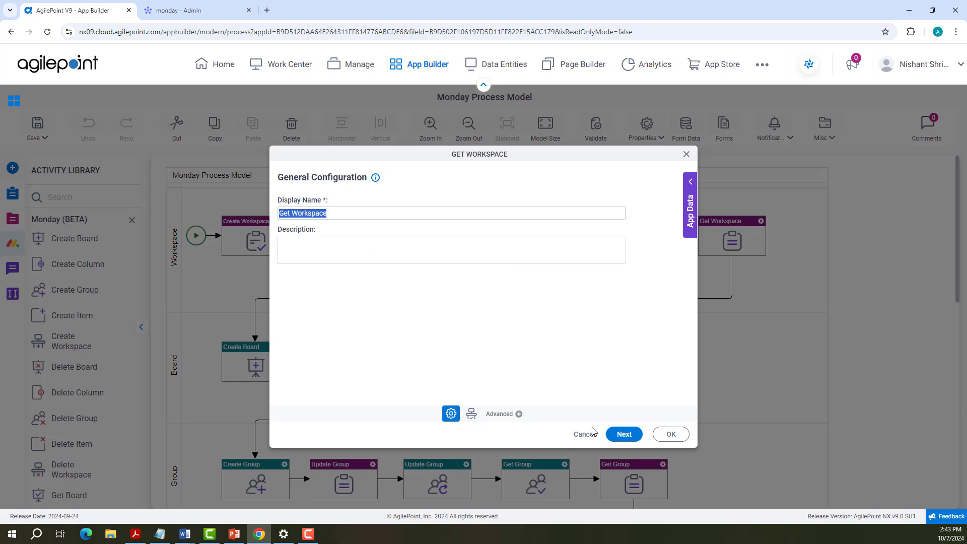
{"action": "left_click", "coordinate": [621, 440]}
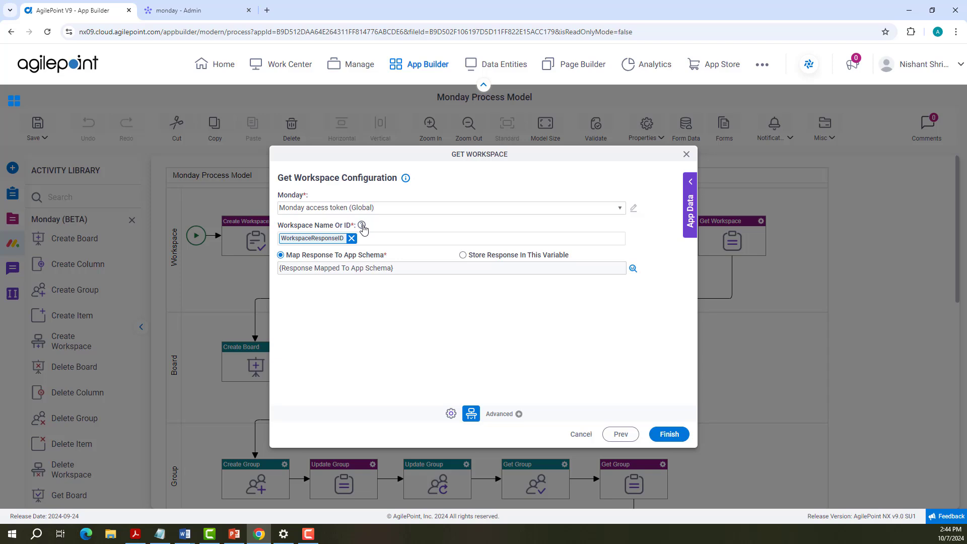
{"action": "mouse_move", "coordinate": [364, 230]}
{"action": "left_click", "coordinate": [633, 269]}
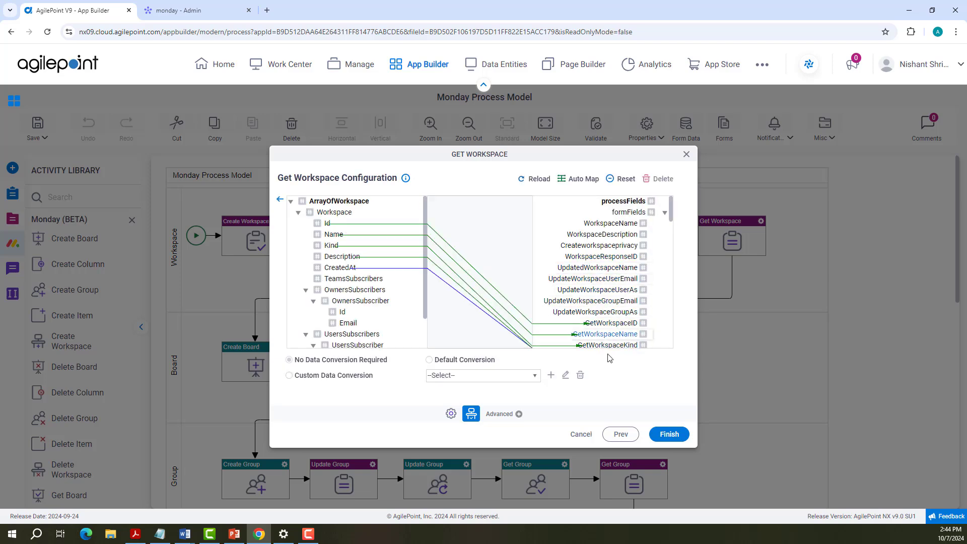
{"action": "left_click", "coordinate": [280, 199]}
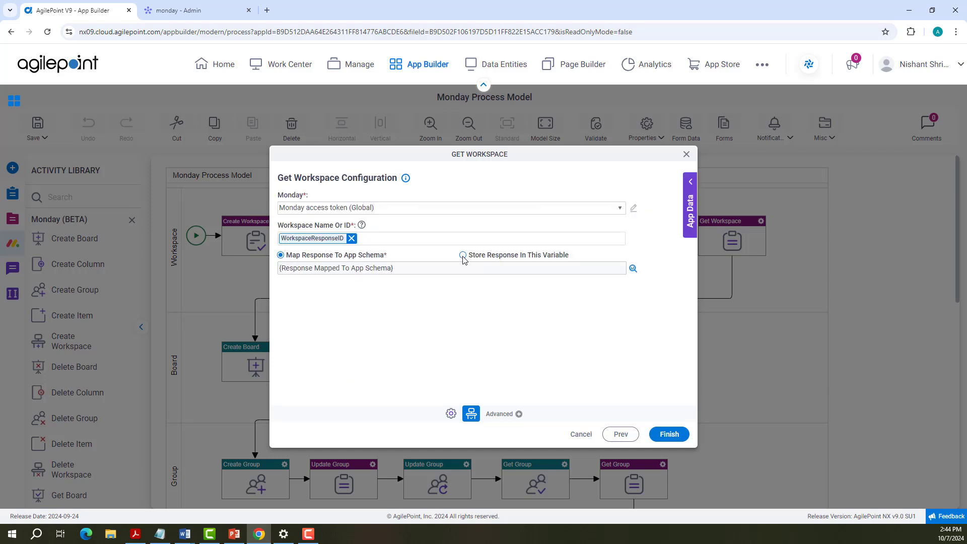
{"action": "left_click", "coordinate": [463, 256]}
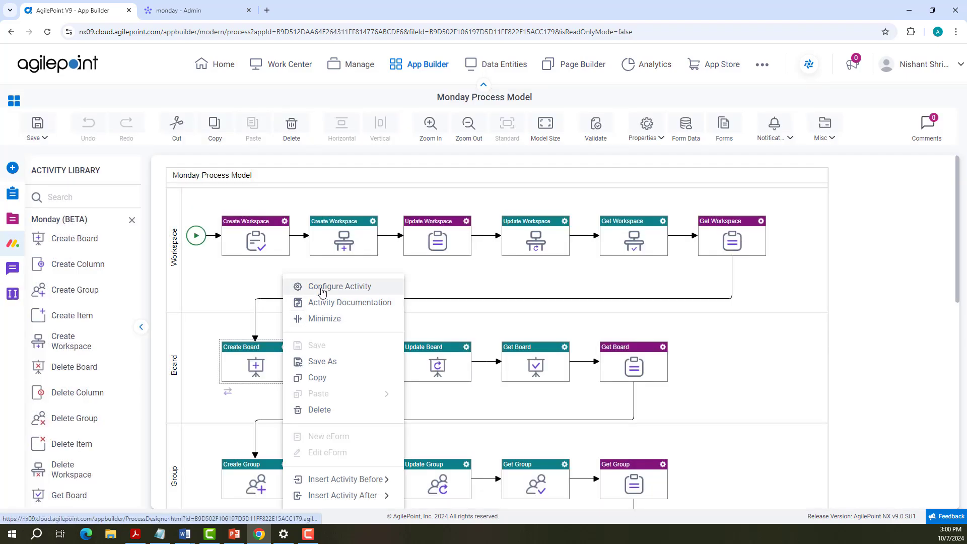
Review the Create Board activity's configuration, including the available Privacy options, and close it without changes
{"action": "left_click", "coordinate": [322, 287]}
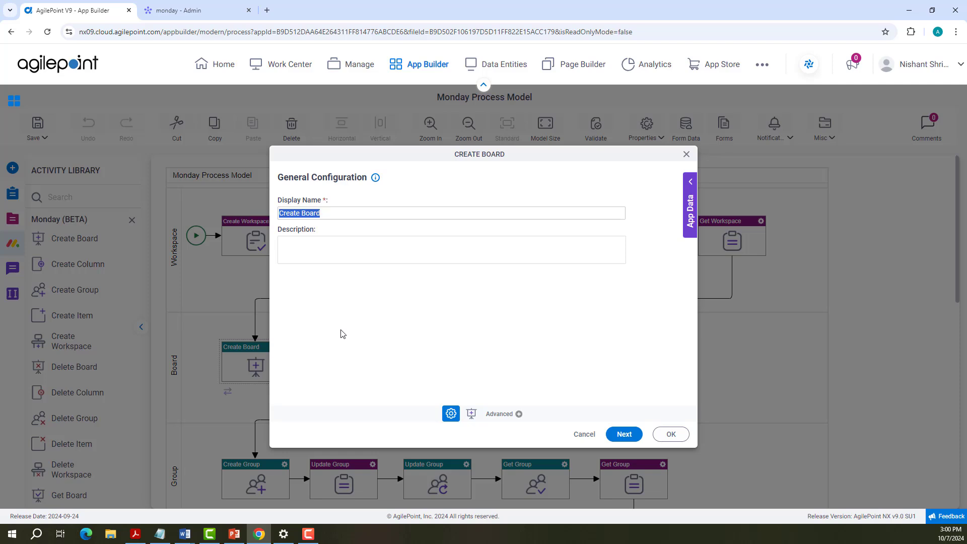
{"action": "left_click", "coordinate": [622, 434]}
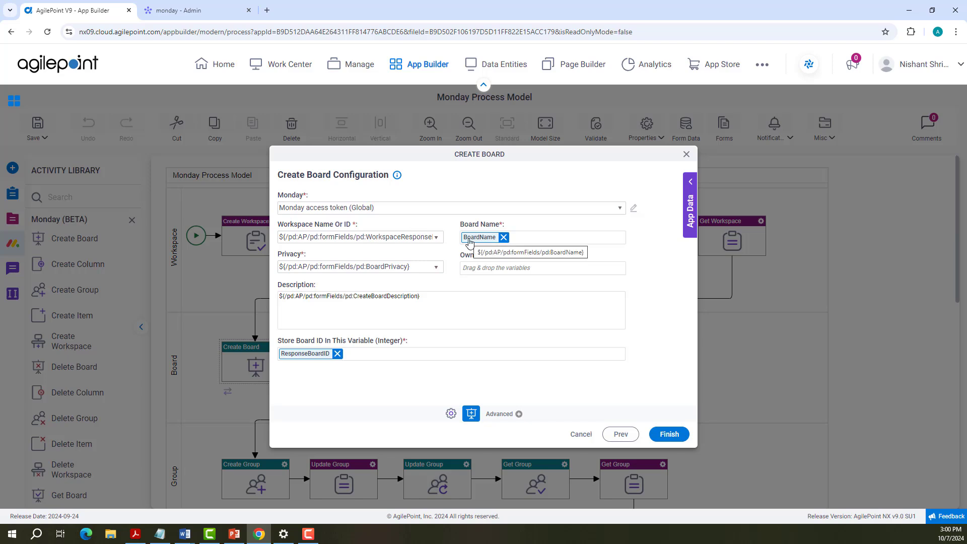
{"action": "left_click", "coordinate": [437, 268]}
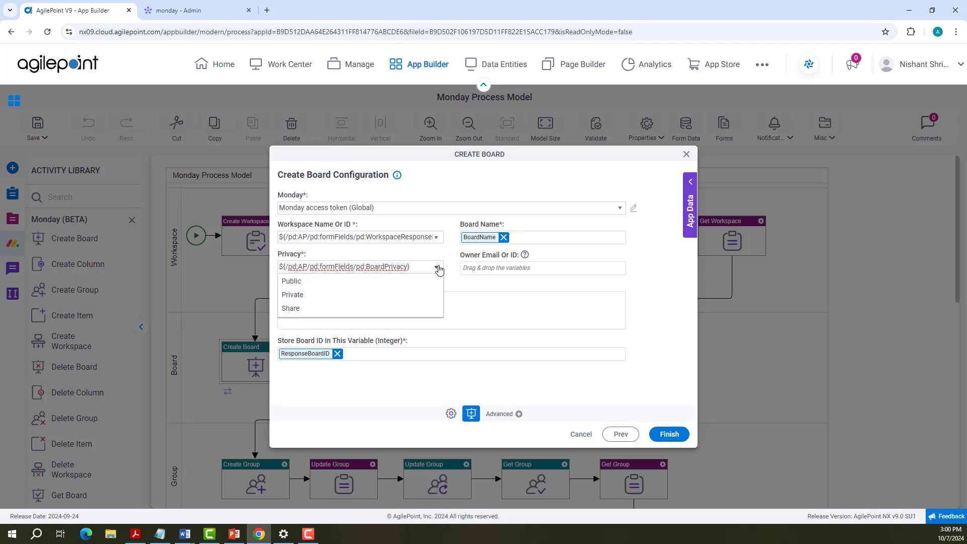
{"action": "left_click", "coordinate": [468, 285]}
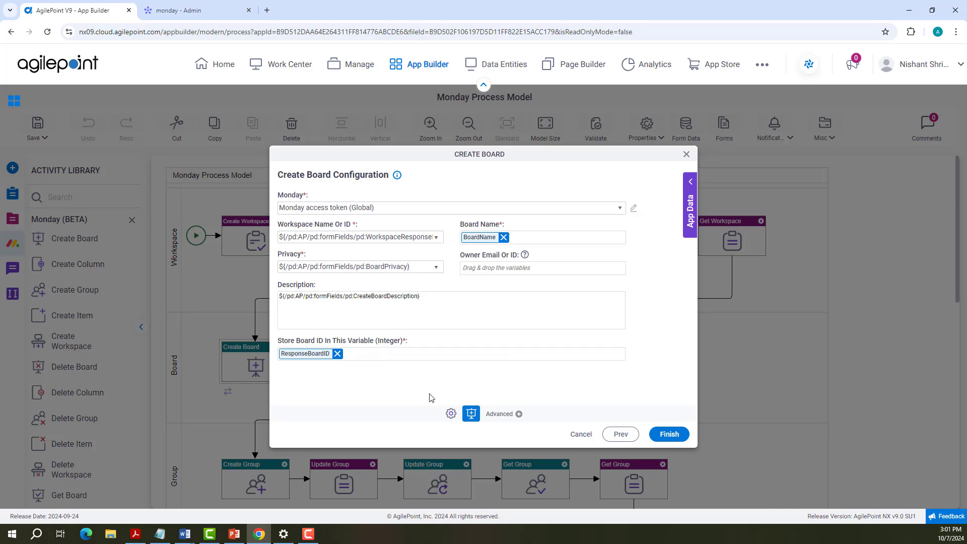
{"action": "left_click", "coordinate": [581, 434]}
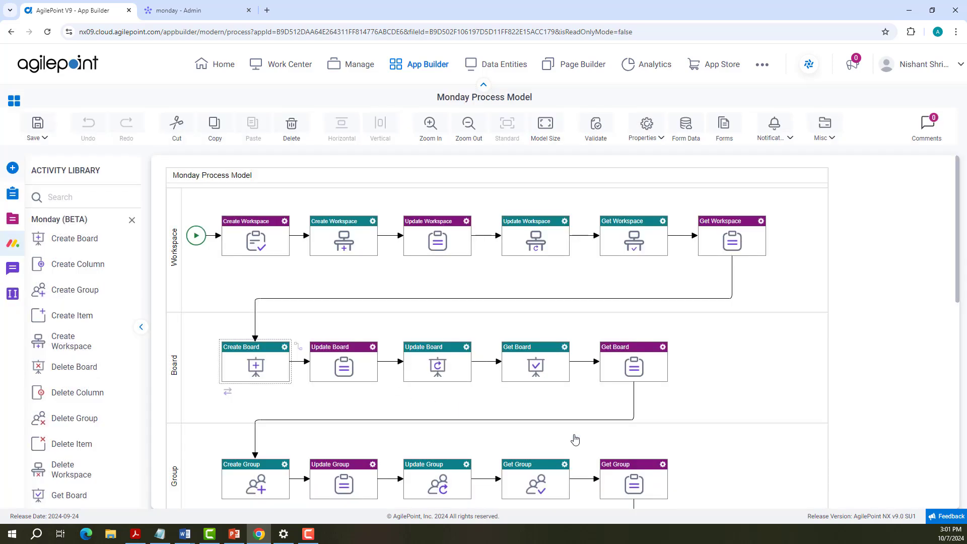
Review the Update Board activity's general settings and its workspace, board ID, name and description fields, and close it without changes
{"action": "left_click", "coordinate": [467, 348]}
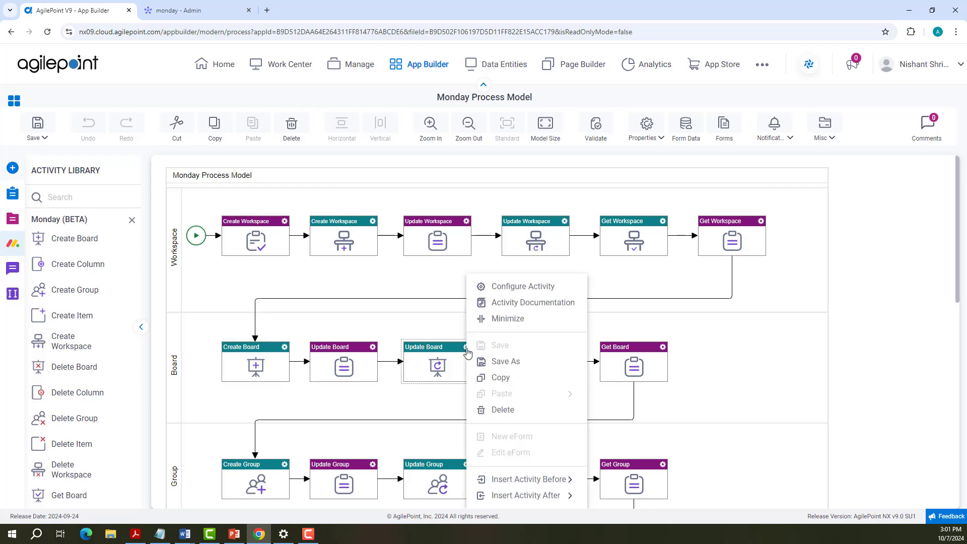
{"action": "left_click", "coordinate": [473, 284]}
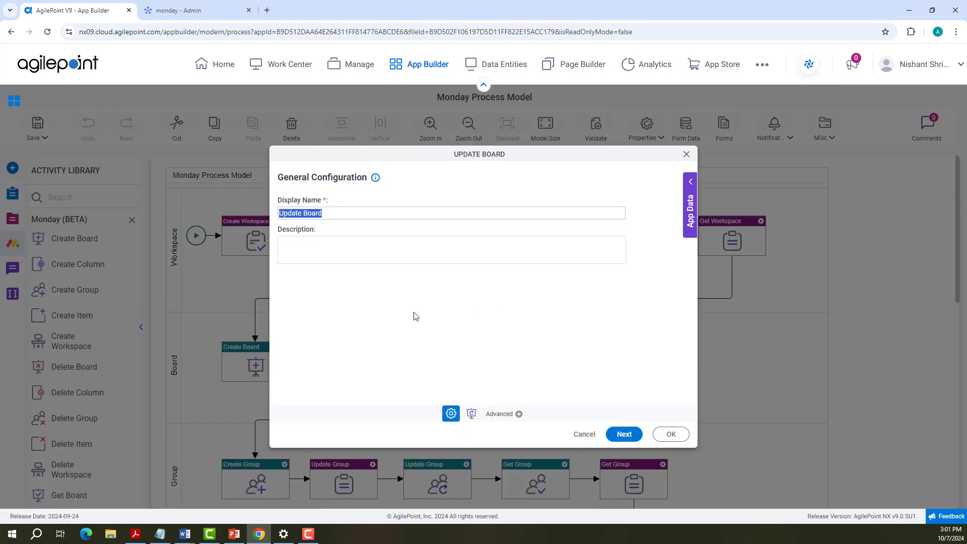
{"action": "left_click", "coordinate": [628, 437]}
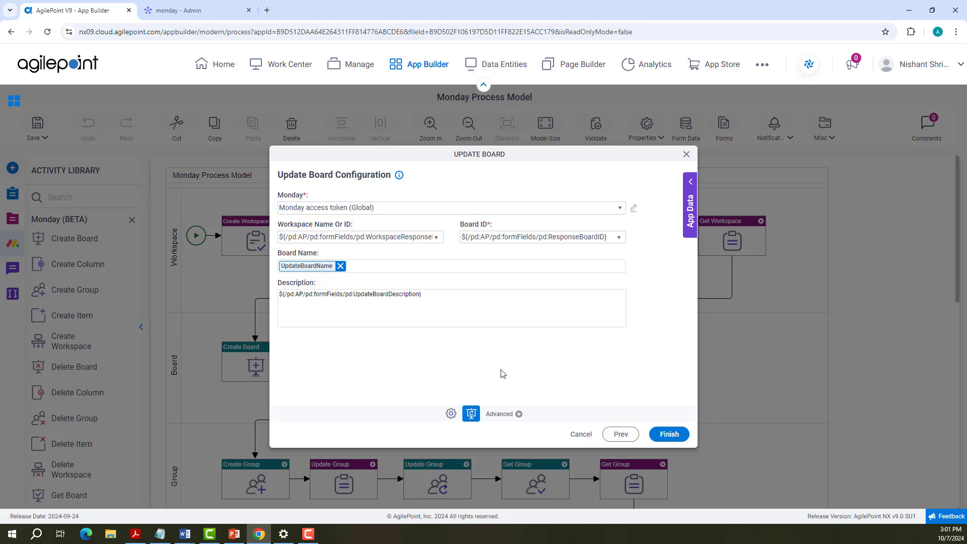
{"action": "left_click", "coordinate": [581, 434]}
Review the Get Board activity's schema mapping and Store Response In This Variable option, and cancel the configuration
{"action": "right_click", "coordinate": [565, 352]}
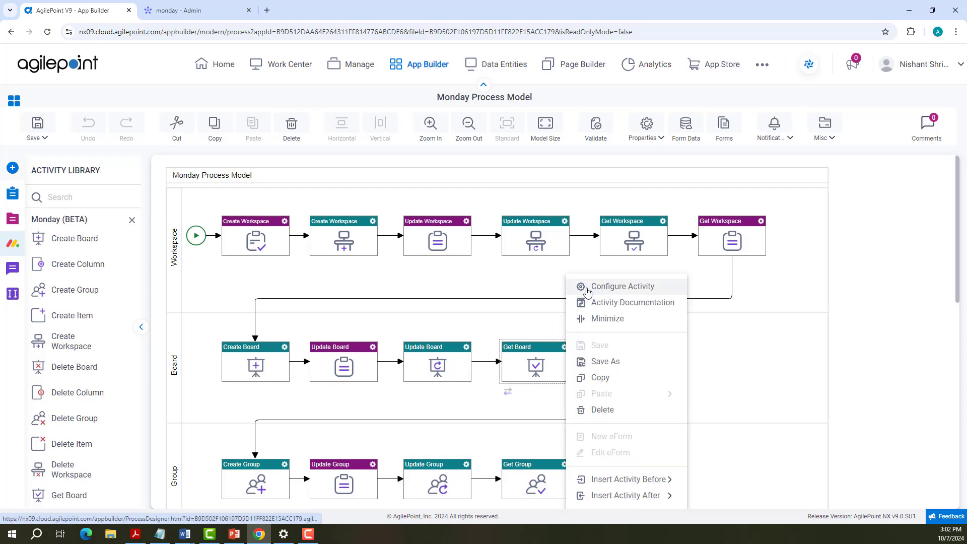
{"action": "left_click", "coordinate": [588, 287]}
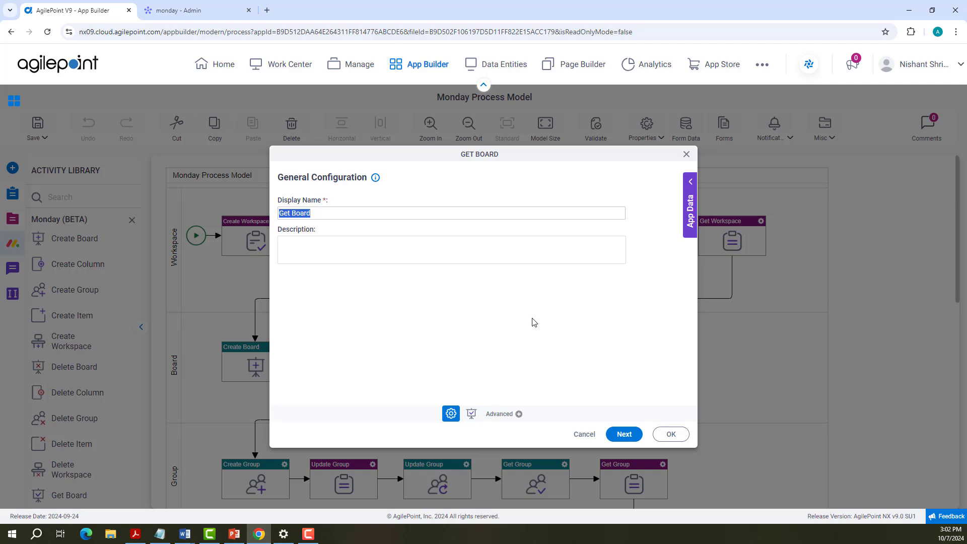
{"action": "left_click", "coordinate": [622, 434]}
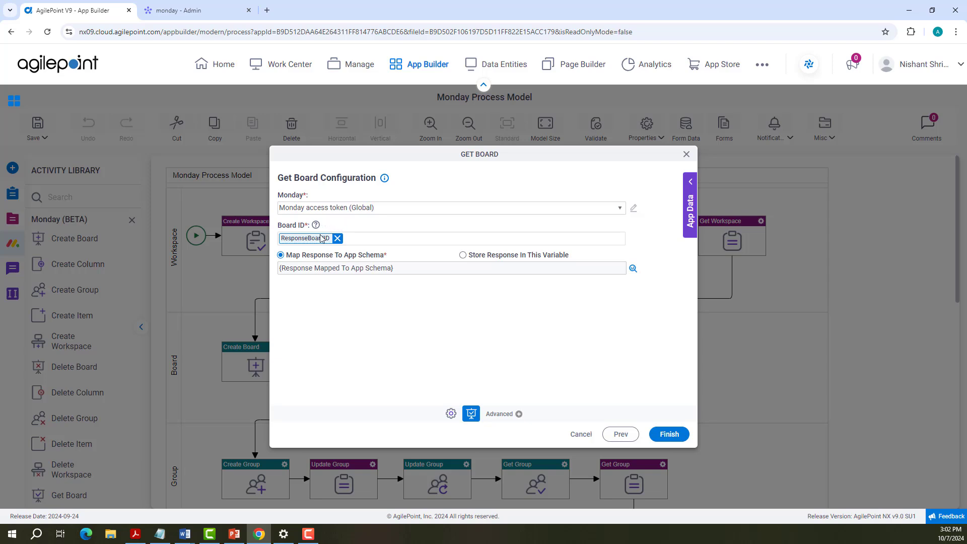
{"action": "mouse_move", "coordinate": [316, 227]}
{"action": "left_click", "coordinate": [633, 269]}
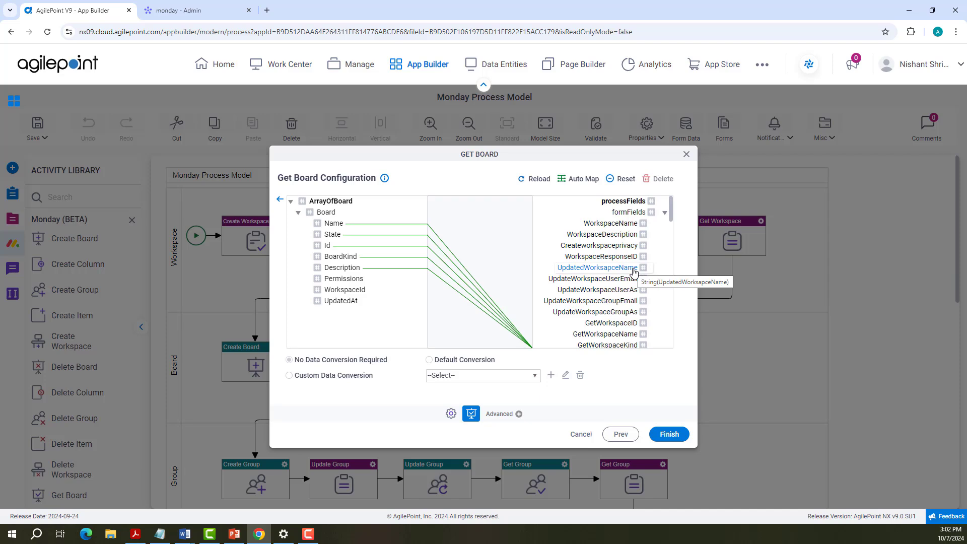
{"action": "key", "text": "Escape"}
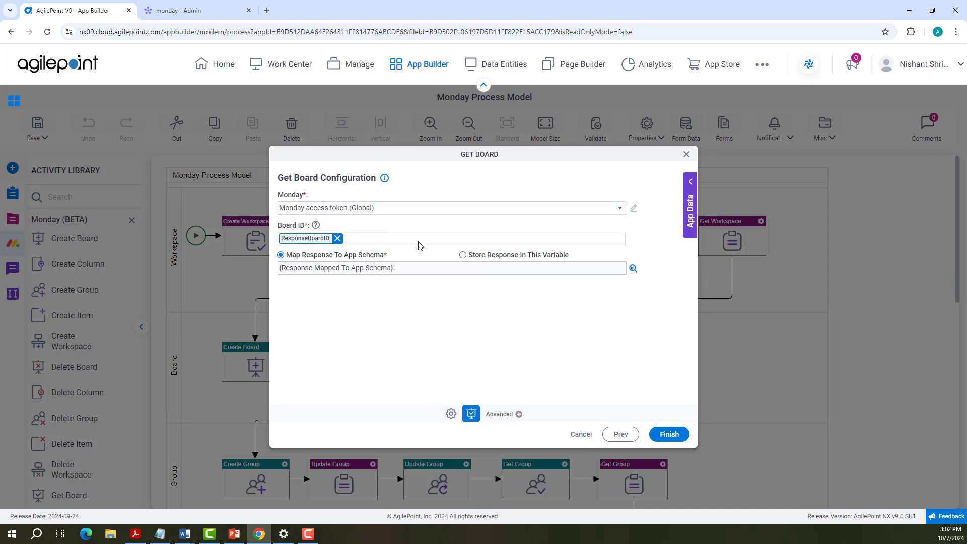
{"action": "left_click", "coordinate": [463, 256]}
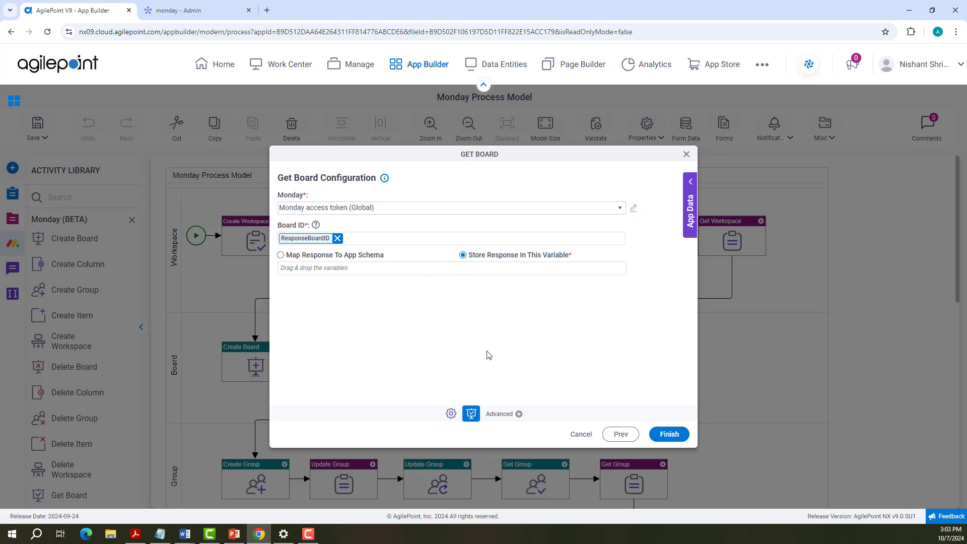
{"action": "left_click", "coordinate": [582, 434]}
Review the Create Group activity's configuration in the Group swimlane, including the Group Position options, and finish it
{"action": "scroll", "coordinate": [554, 403], "scroll_direction": "down", "scroll_amount": 3}
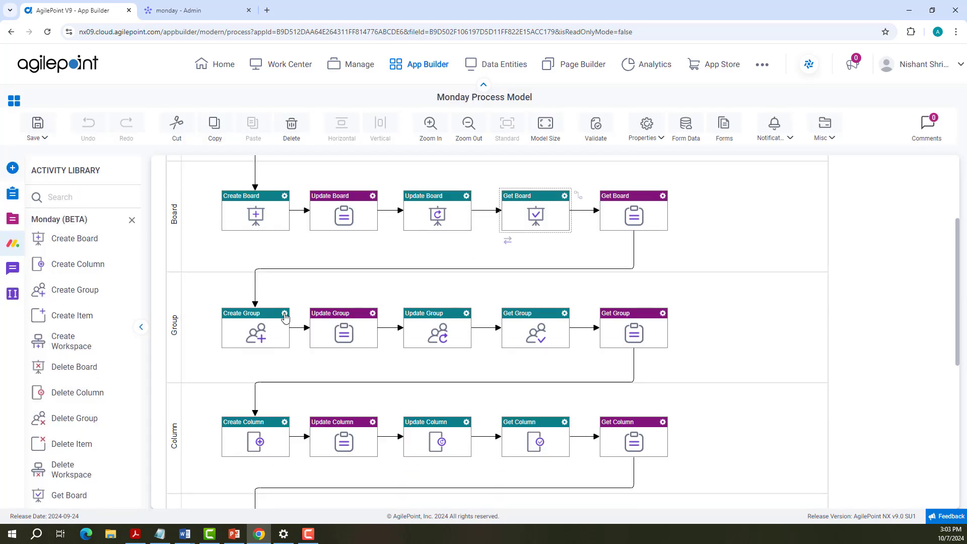
{"action": "right_click", "coordinate": [281, 318]}
{"action": "left_click", "coordinate": [316, 290]}
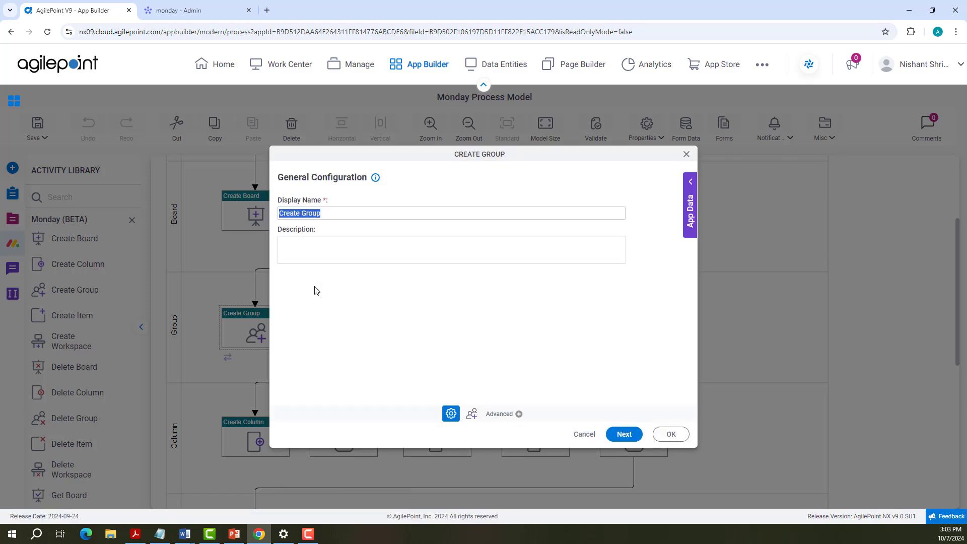
{"action": "left_click", "coordinate": [626, 435]}
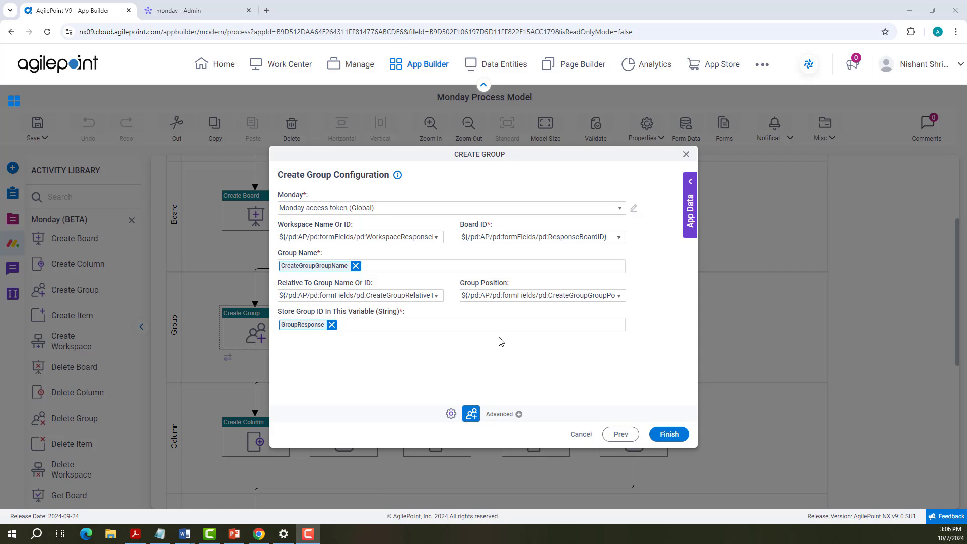
{"action": "left_click", "coordinate": [619, 297]}
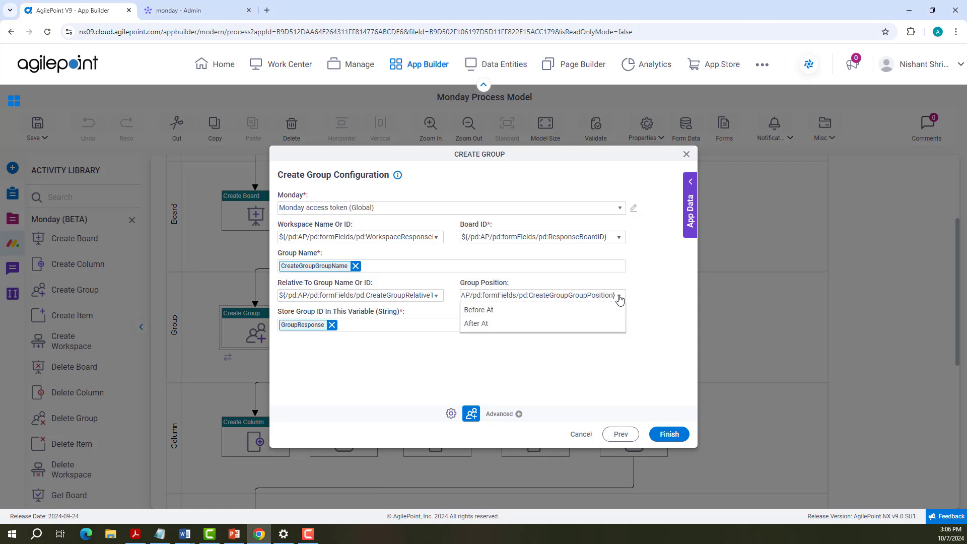
{"action": "left_click", "coordinate": [529, 366]}
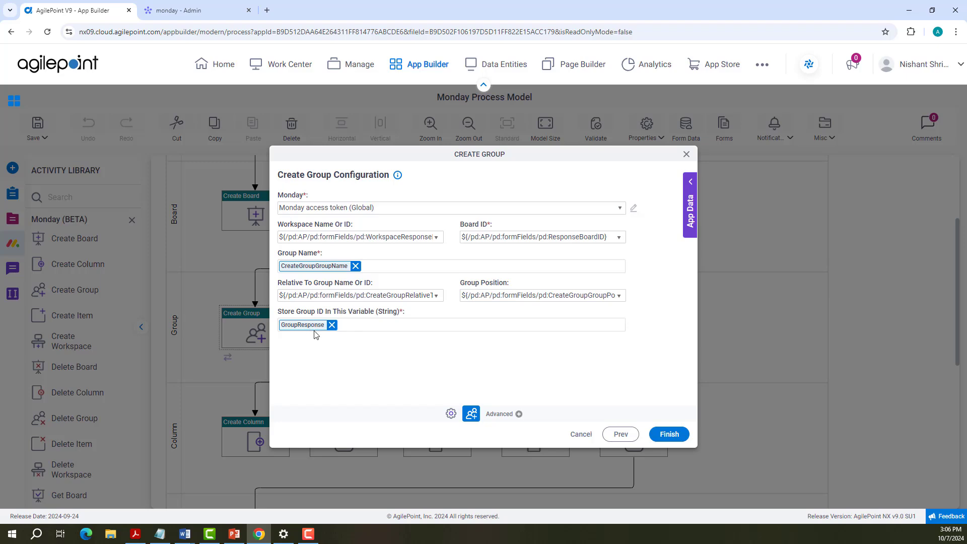
{"action": "left_click", "coordinate": [669, 433]}
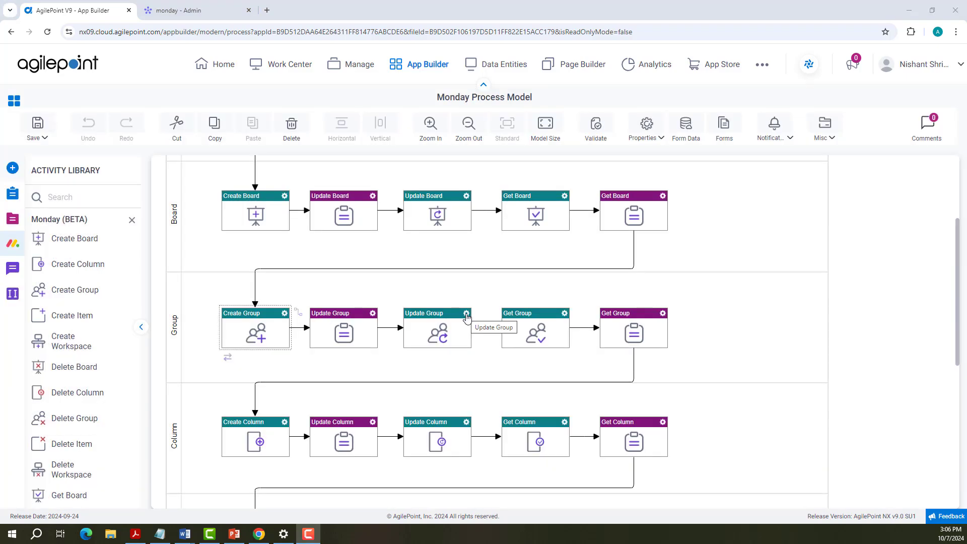
Open the Update Group activity's configuration and review its general settings and Monday-specific settings
{"action": "right_click", "coordinate": [466, 317]}
{"action": "left_click", "coordinate": [503, 287]}
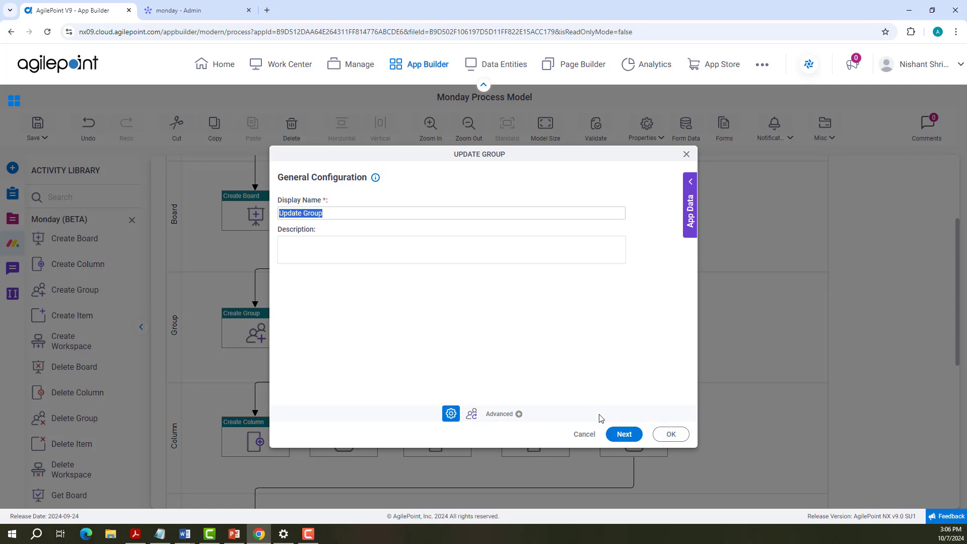
{"action": "left_click", "coordinate": [622, 434]}
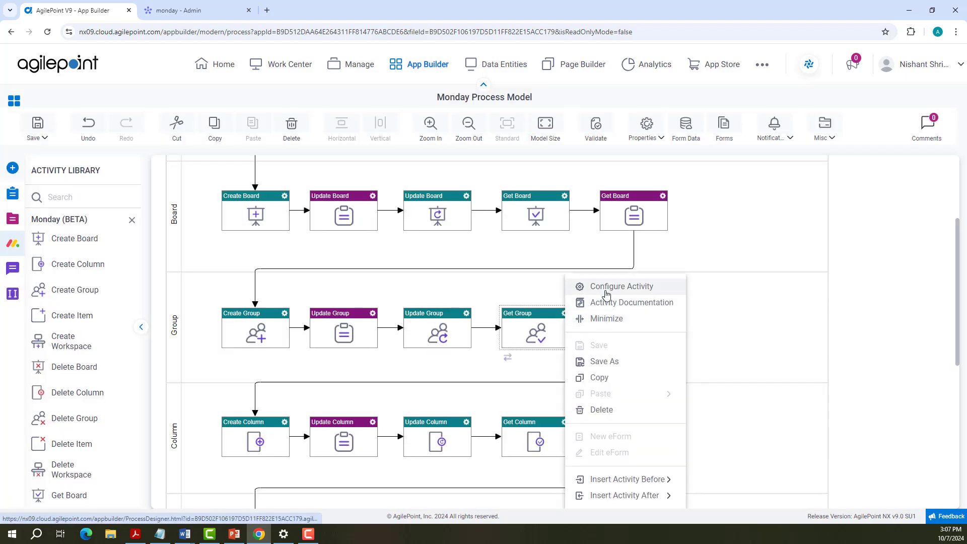
Review the Get Group activity's configuration, including its response schema mapping and the Store Response In This Variable option, and cancel it
{"action": "left_click", "coordinate": [606, 287]}
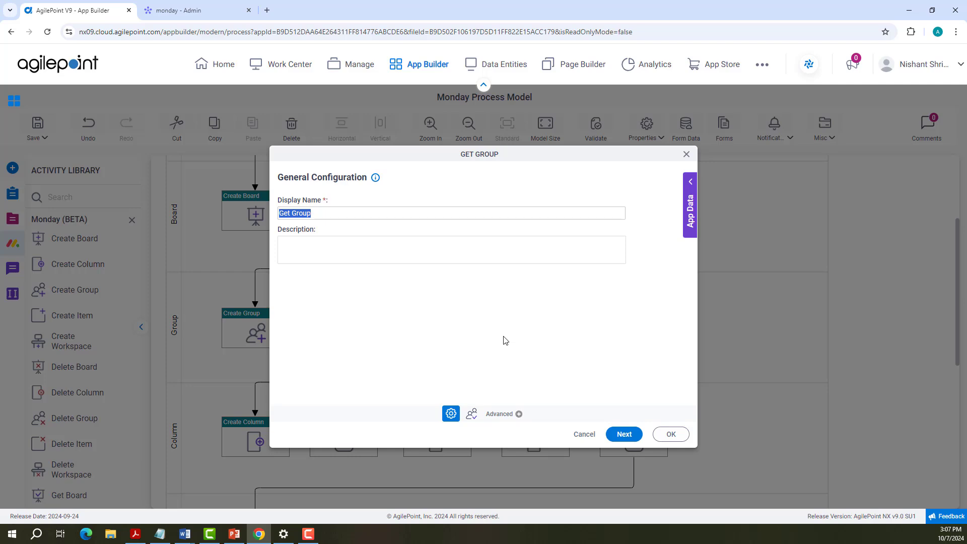
{"action": "left_click", "coordinate": [607, 436]}
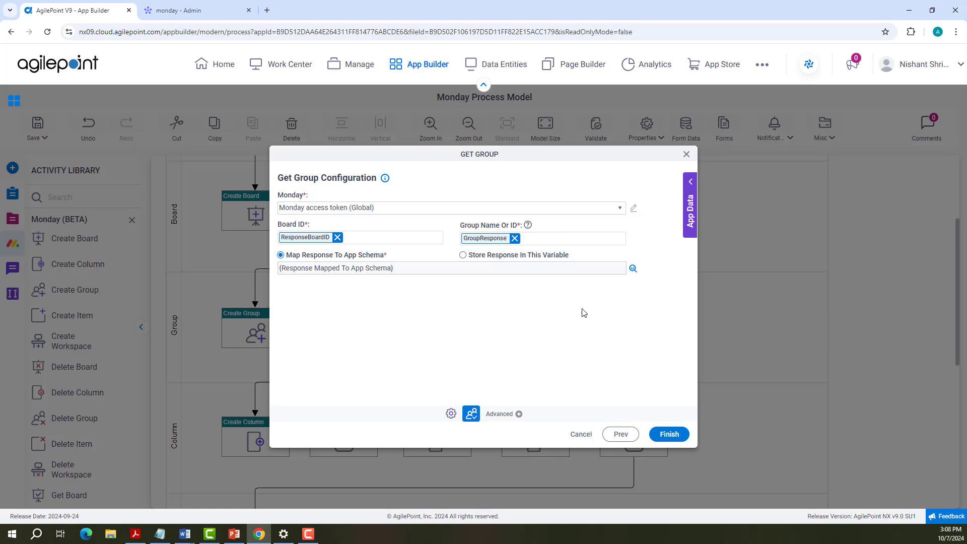
{"action": "left_click", "coordinate": [633, 269]}
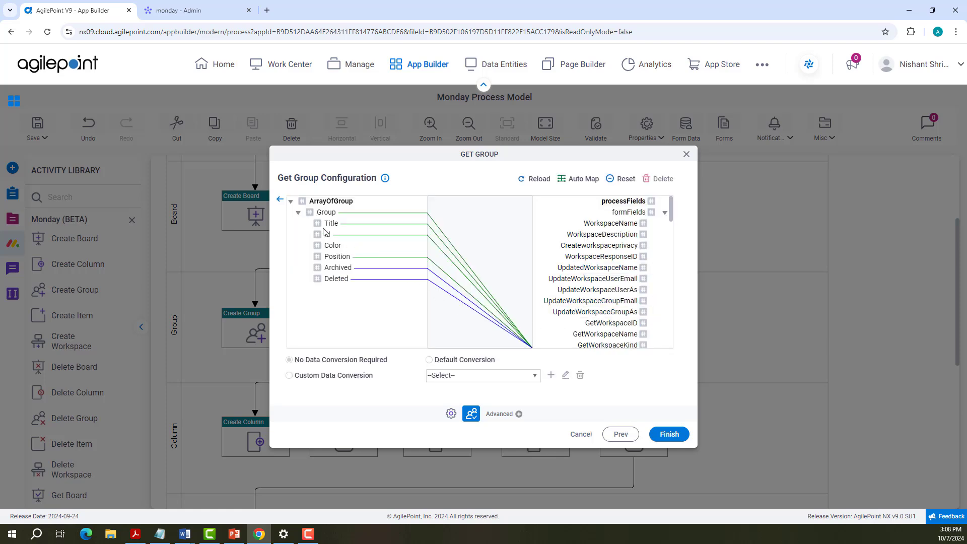
{"action": "left_click", "coordinate": [280, 199]}
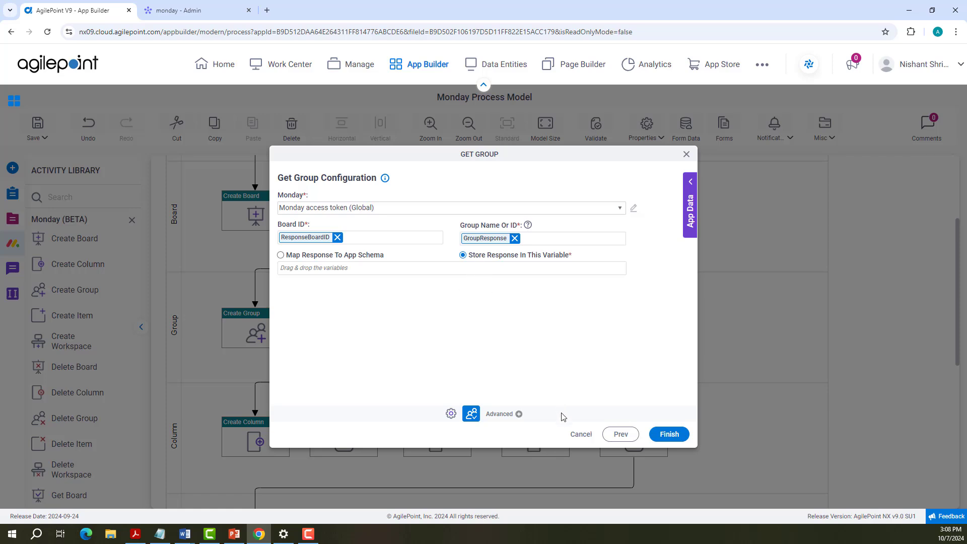
{"action": "left_click", "coordinate": [580, 434]}
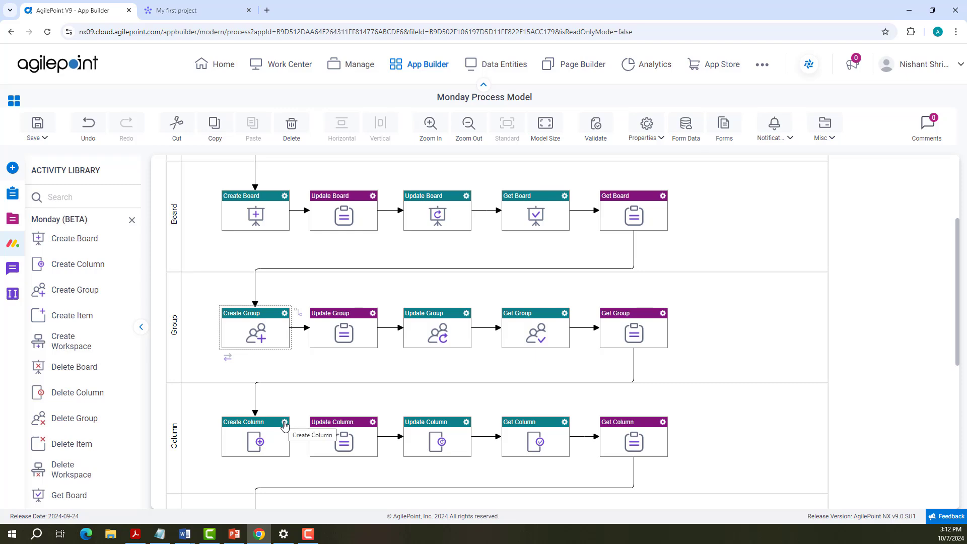
Review the Create Column activity's configuration in the Column swimlane, including the Column Type options and custom labels, and cancel it
{"action": "left_click", "coordinate": [285, 423]}
{"action": "left_click", "coordinate": [362, 286]}
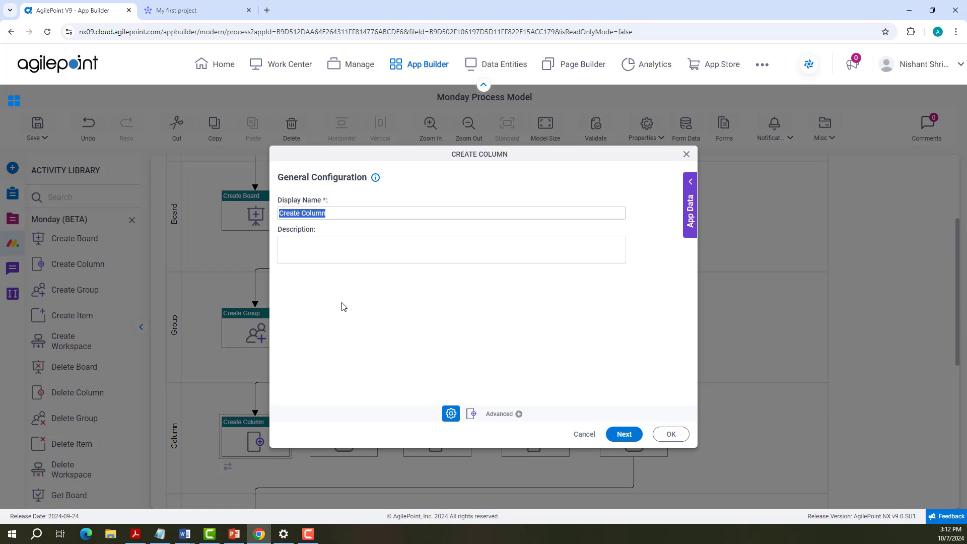
{"action": "left_click", "coordinate": [623, 433]}
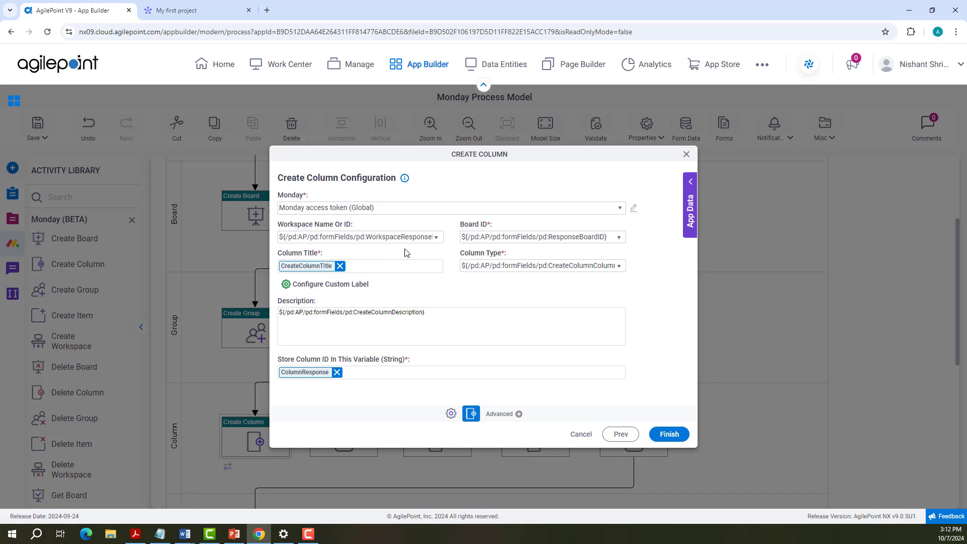
{"action": "left_click", "coordinate": [619, 269]}
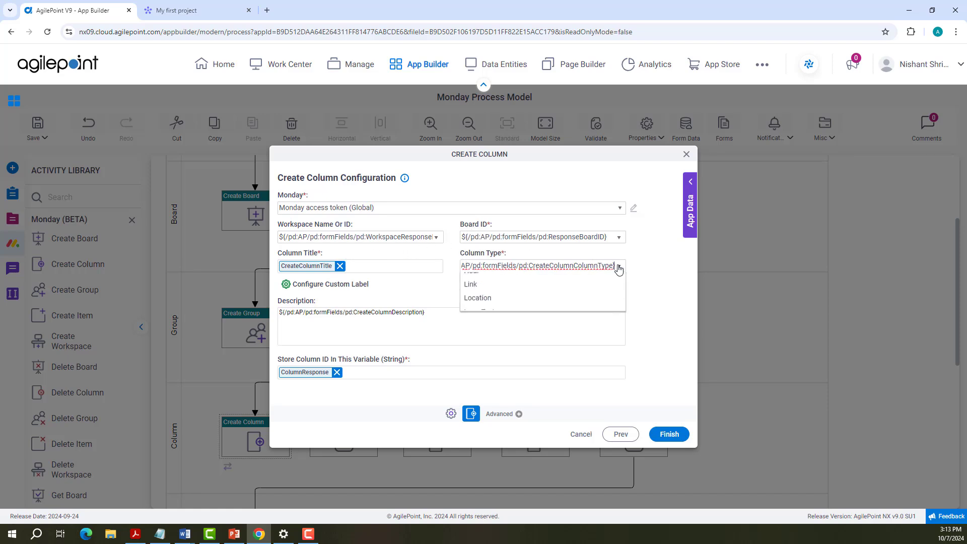
{"action": "mouse_move", "coordinate": [623, 291]}
{"action": "left_mouse_down"}
{"action": "mouse_move", "coordinate": [624, 362]}
{"action": "mouse_move", "coordinate": [624, 292]}
{"action": "left_mouse_up"}
{"action": "left_click", "coordinate": [643, 270]}
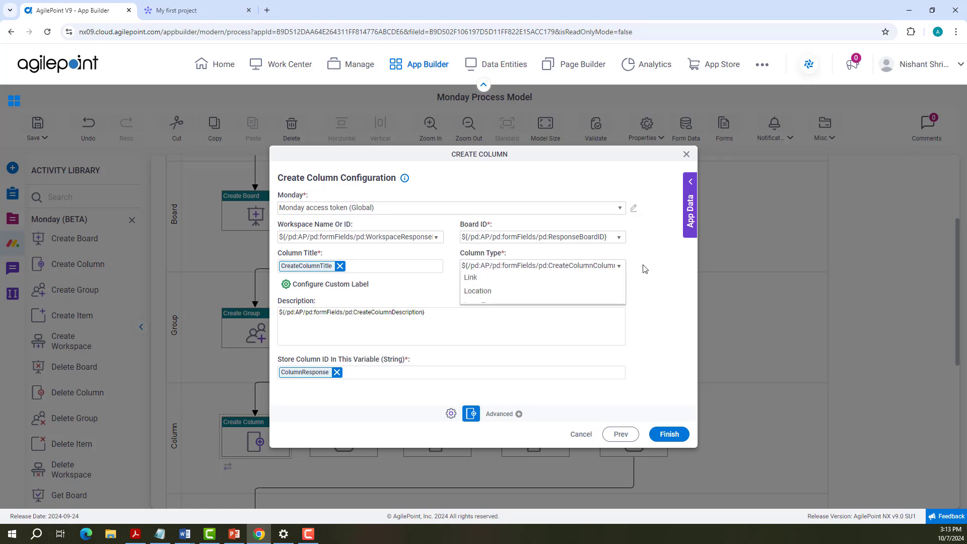
{"action": "left_click", "coordinate": [285, 285]}
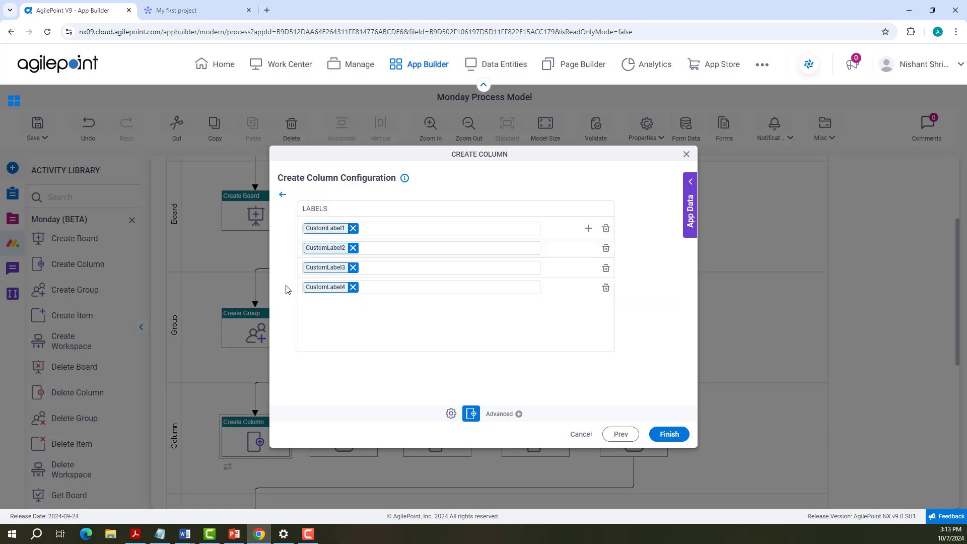
{"action": "left_click", "coordinate": [282, 195]}
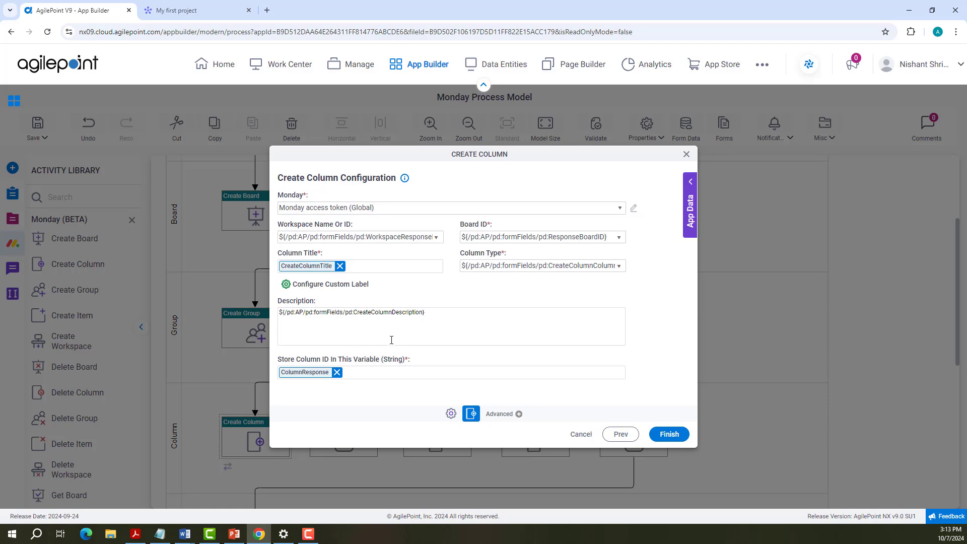
{"action": "left_click", "coordinate": [580, 434]}
Review the Update Column activity's general settings and its workspace, board, column and description fields, and cancel the configuration
{"action": "right_click", "coordinate": [454, 437]}
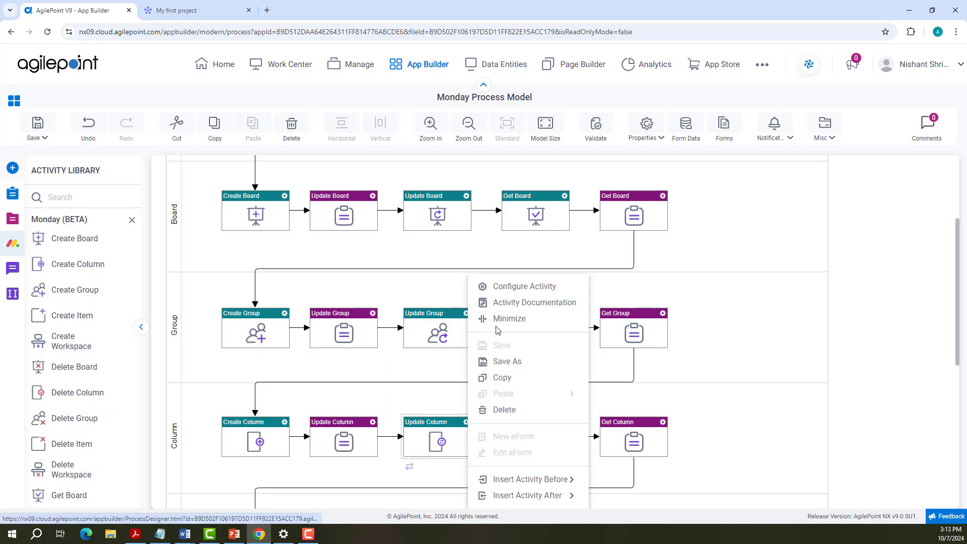
{"action": "left_click", "coordinate": [506, 291]}
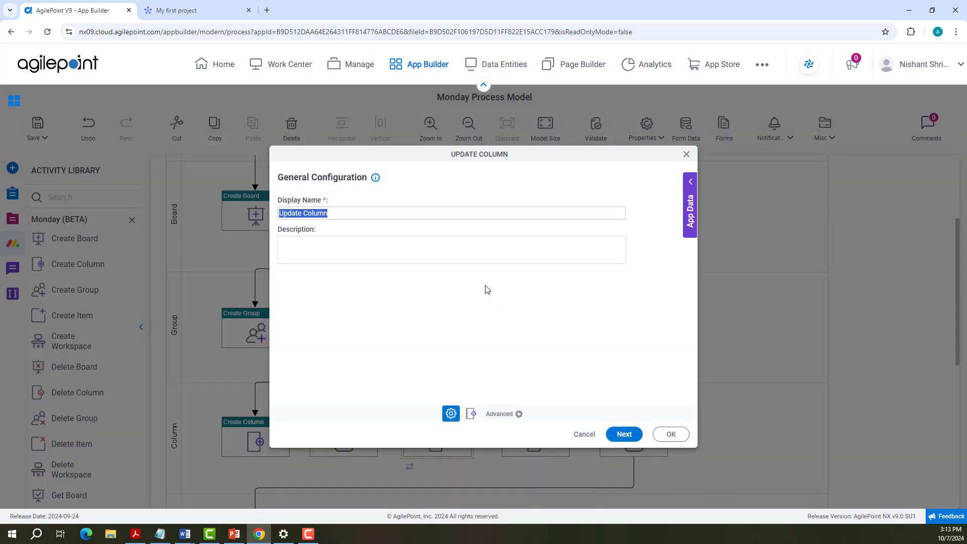
{"action": "left_click", "coordinate": [624, 434]}
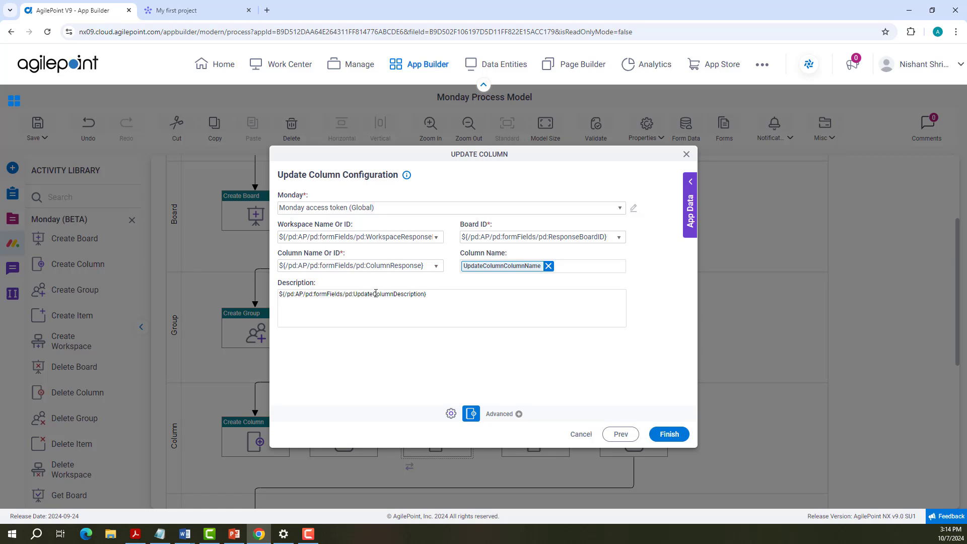
{"action": "left_click", "coordinate": [581, 434]}
Open the Get Column activity's configuration and review its response schema mapping and the Store Response In This Variable option
{"action": "right_click", "coordinate": [564, 428]}
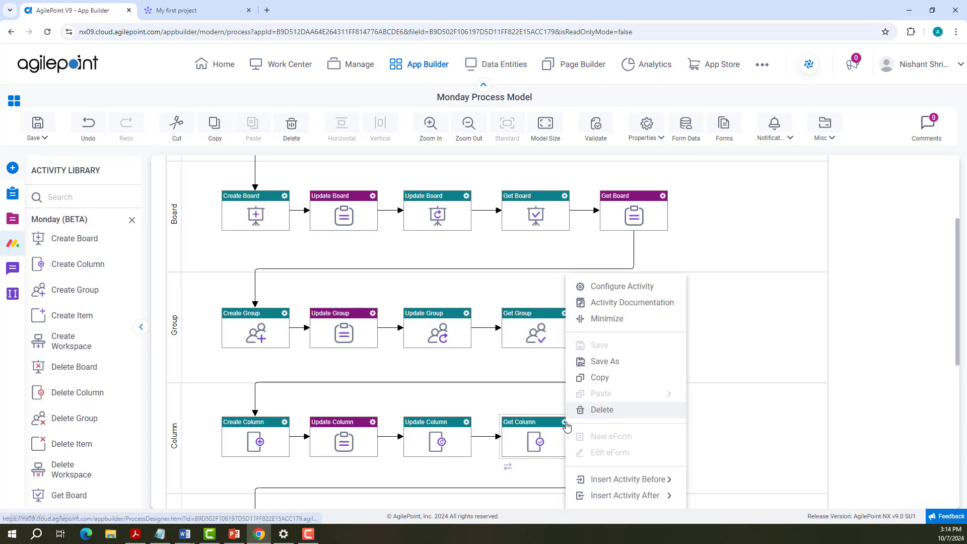
{"action": "left_click", "coordinate": [604, 288]}
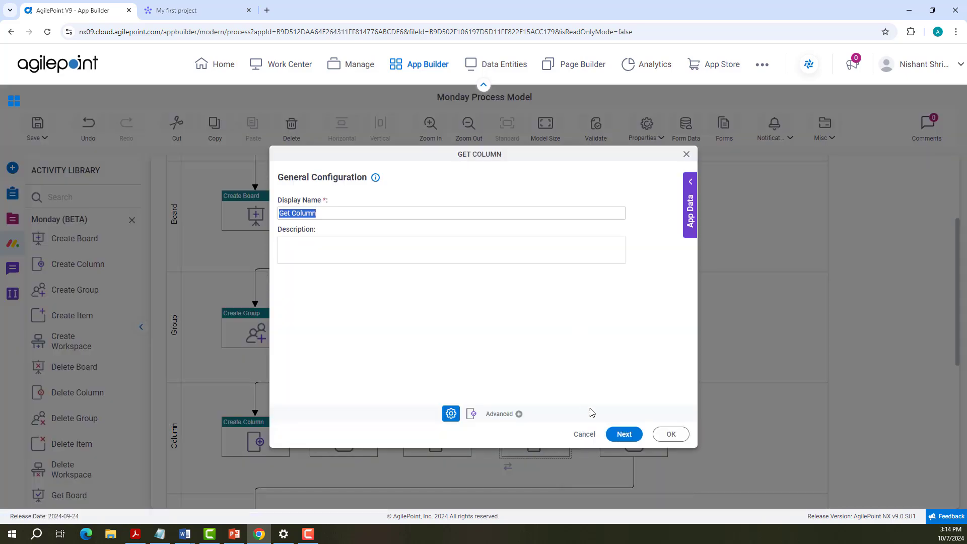
{"action": "left_click", "coordinate": [619, 437]}
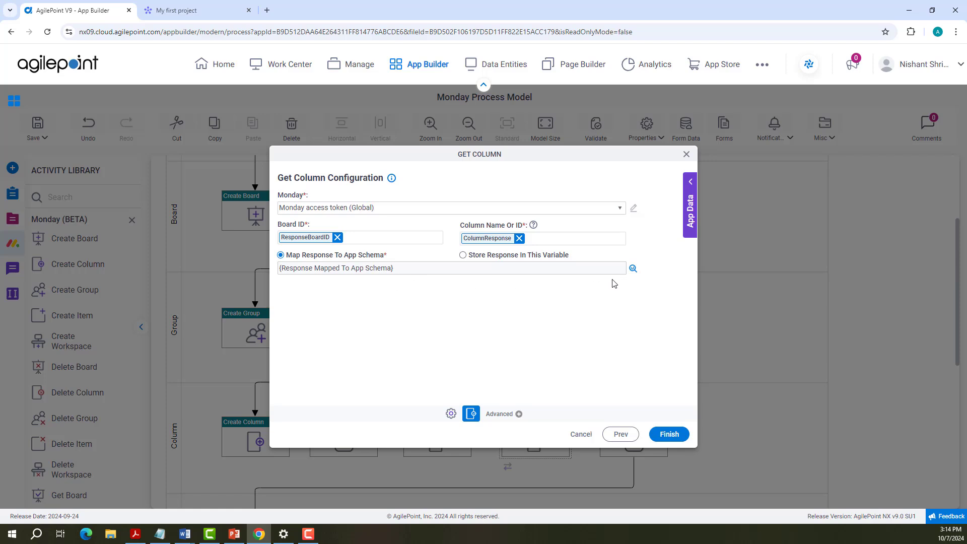
{"action": "left_click", "coordinate": [633, 269]}
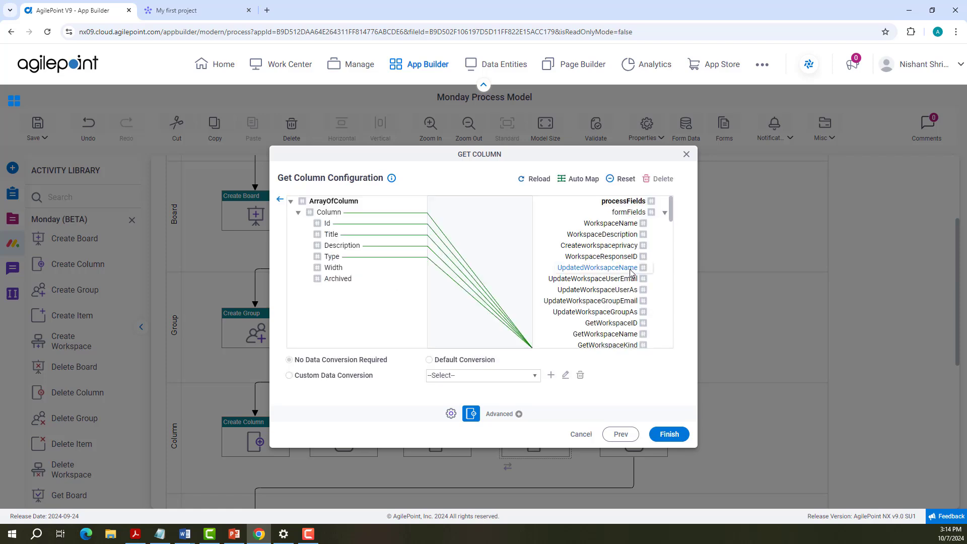
{"action": "key", "text": "Escape"}
{"action": "left_click", "coordinate": [465, 257]}
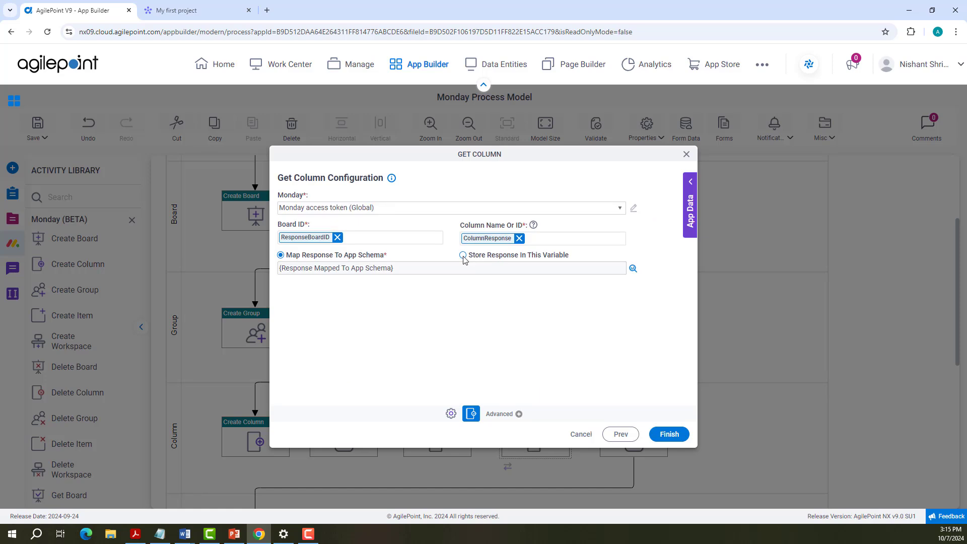
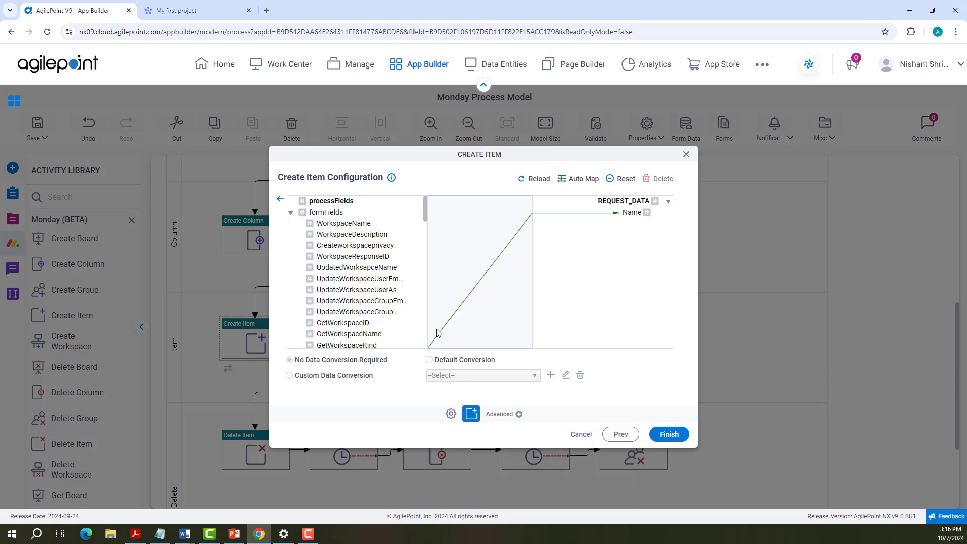
Review the Create Item activity's request schema mapping and Workspace Name Or ID options, and cancel the configuration
{"action": "scroll", "coordinate": [421, 309], "scroll_direction": "down", "scroll_amount": 10}
{"action": "scroll", "coordinate": [421, 310], "scroll_direction": "up", "scroll_amount": 10}
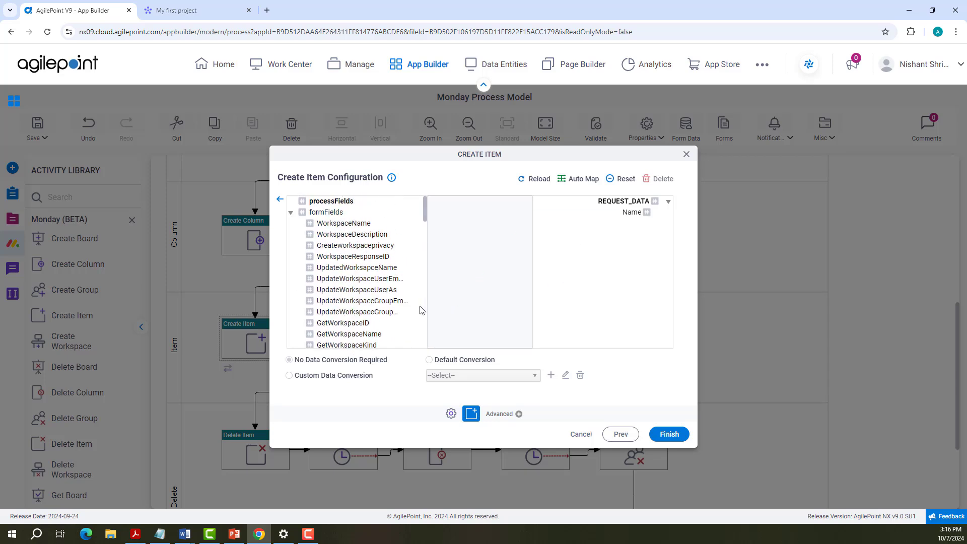
{"action": "left_click", "coordinate": [281, 200]}
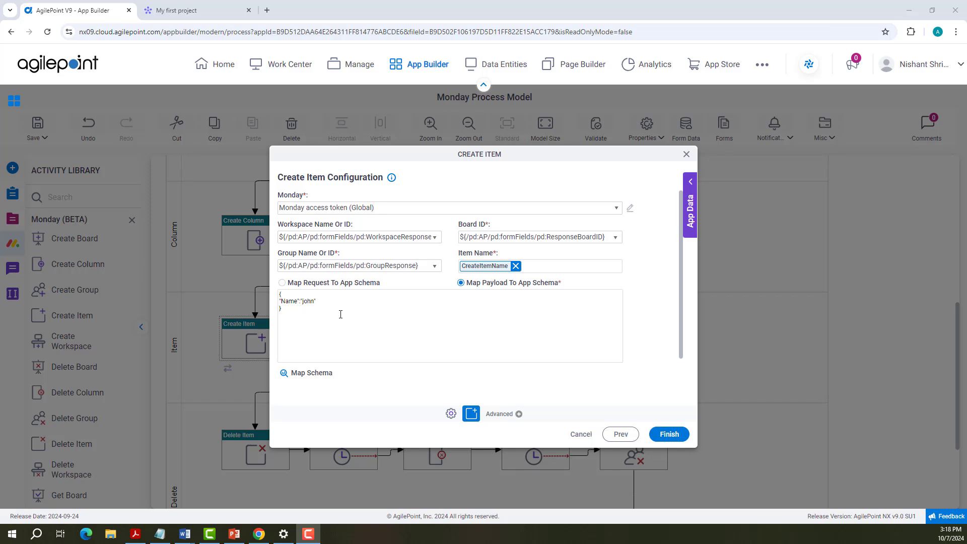
{"action": "left_click", "coordinate": [435, 238]}
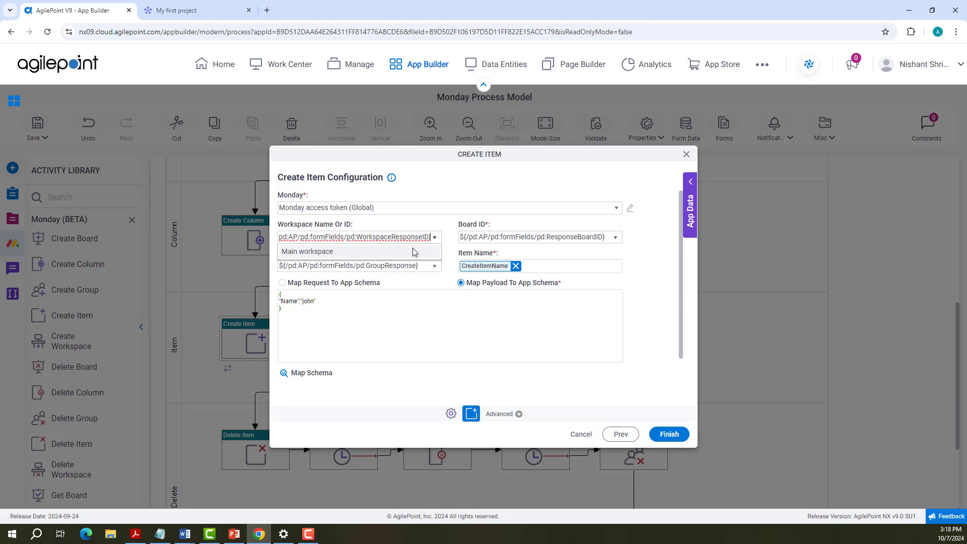
{"action": "left_click", "coordinate": [390, 288]}
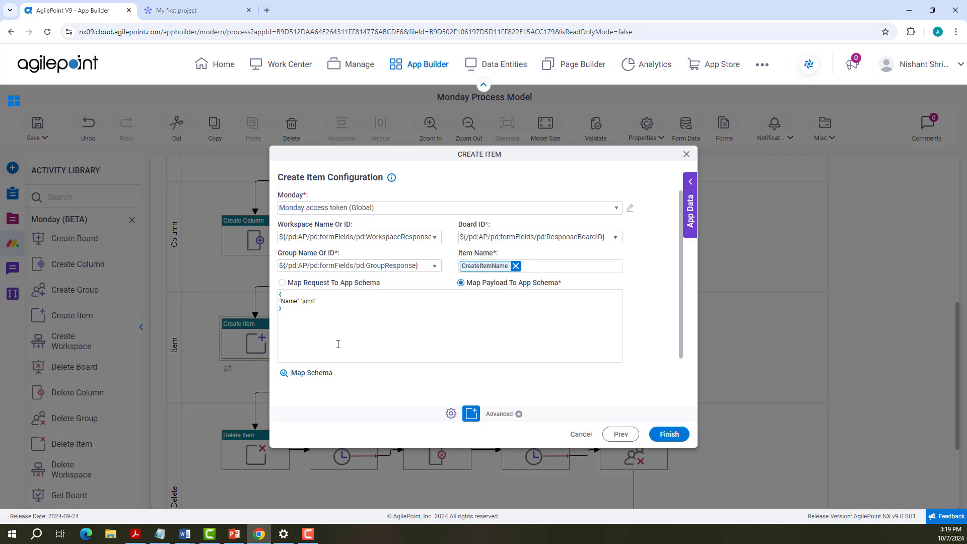
{"action": "left_click", "coordinate": [580, 434]}
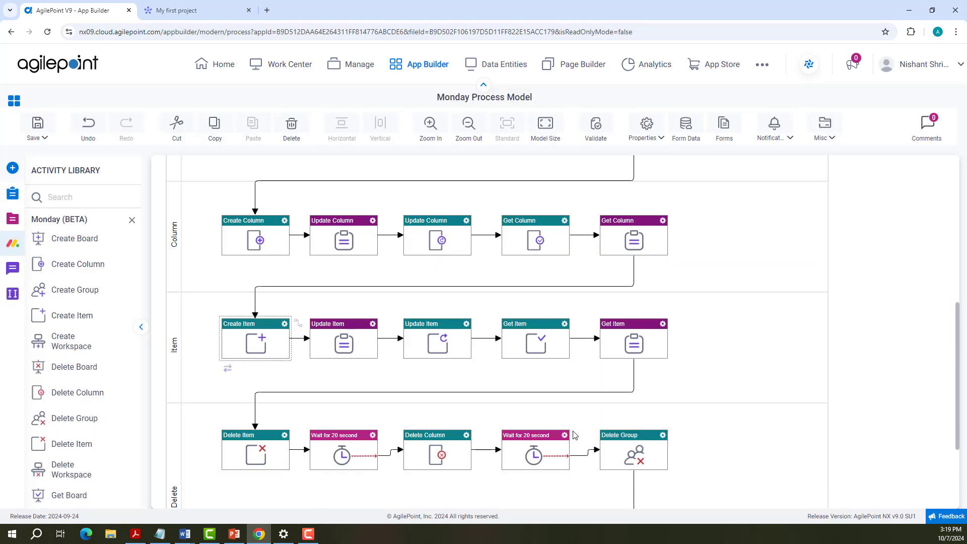
Review the Update Item activity's configuration in the Item swimlane, including its payload and schema mapping, and cancel it
{"action": "right_click", "coordinate": [460, 339]}
{"action": "left_click", "coordinate": [498, 287]}
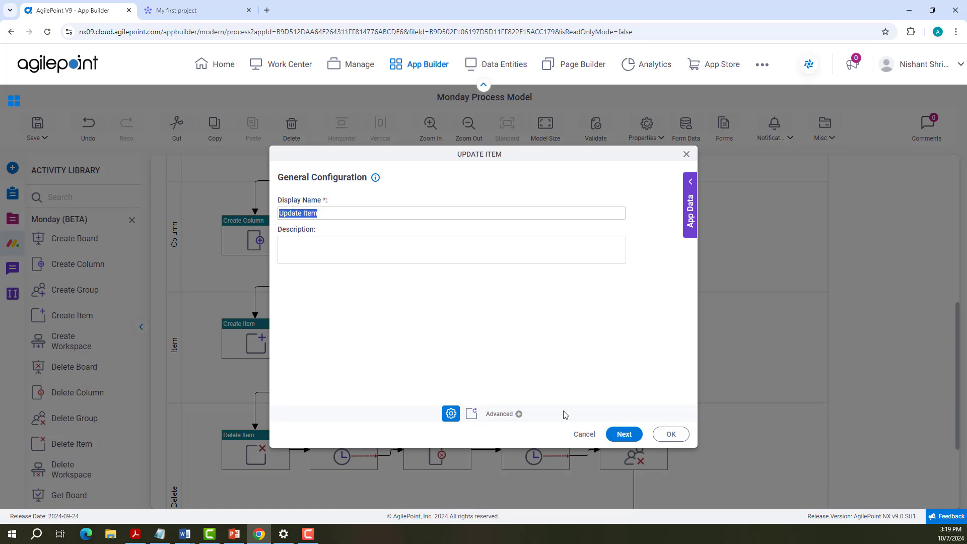
{"action": "left_click", "coordinate": [620, 434]}
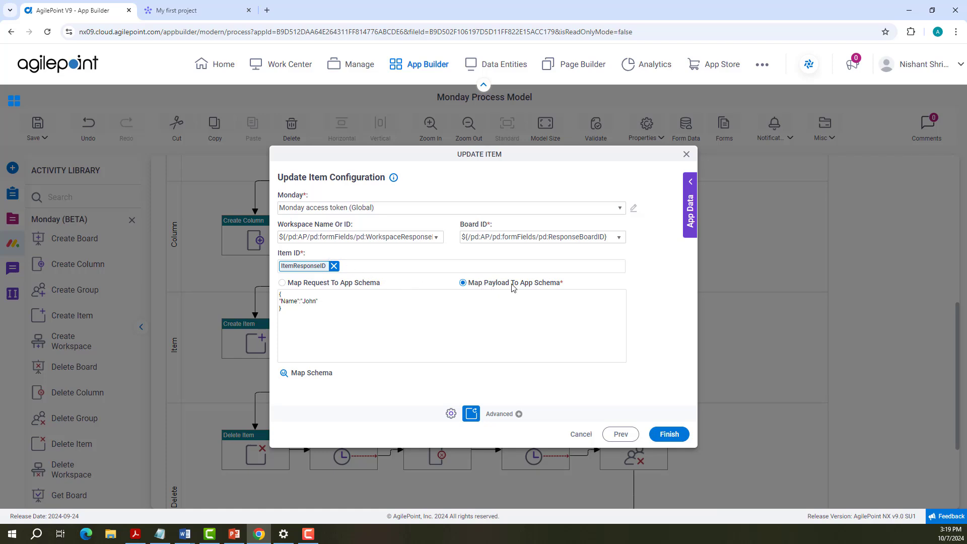
{"action": "left_click", "coordinate": [309, 379]}
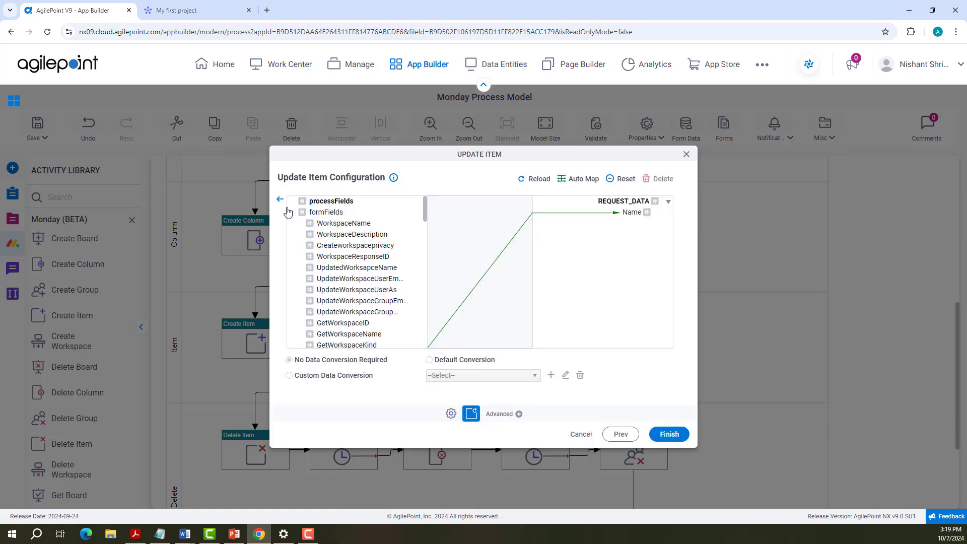
{"action": "left_click", "coordinate": [280, 209]}
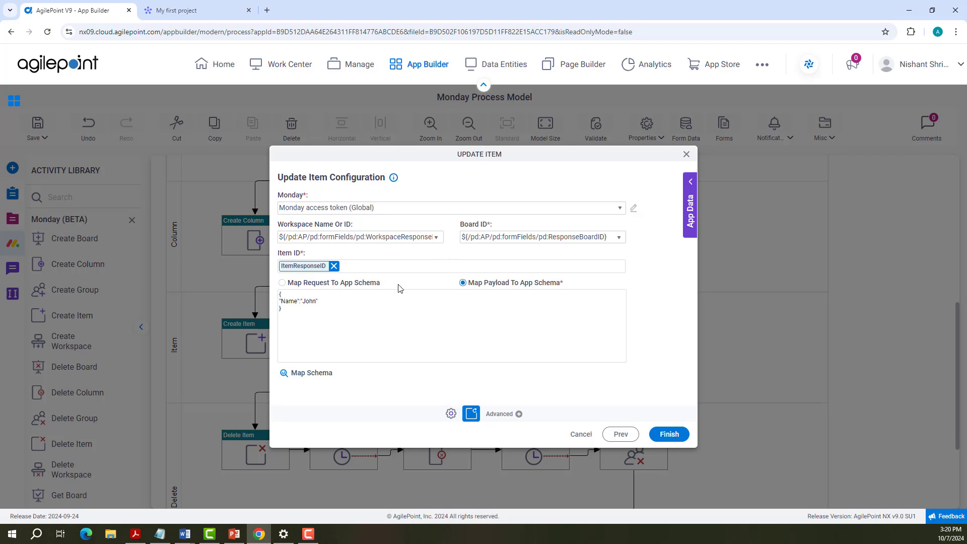
{"action": "left_click", "coordinate": [579, 433]}
Review the Get Item activity's configuration, including its response payload and the mapping to the form fields, and cancel it
{"action": "left_click", "coordinate": [566, 328]}
{"action": "left_click", "coordinate": [565, 325]}
{"action": "left_click", "coordinate": [594, 285]}
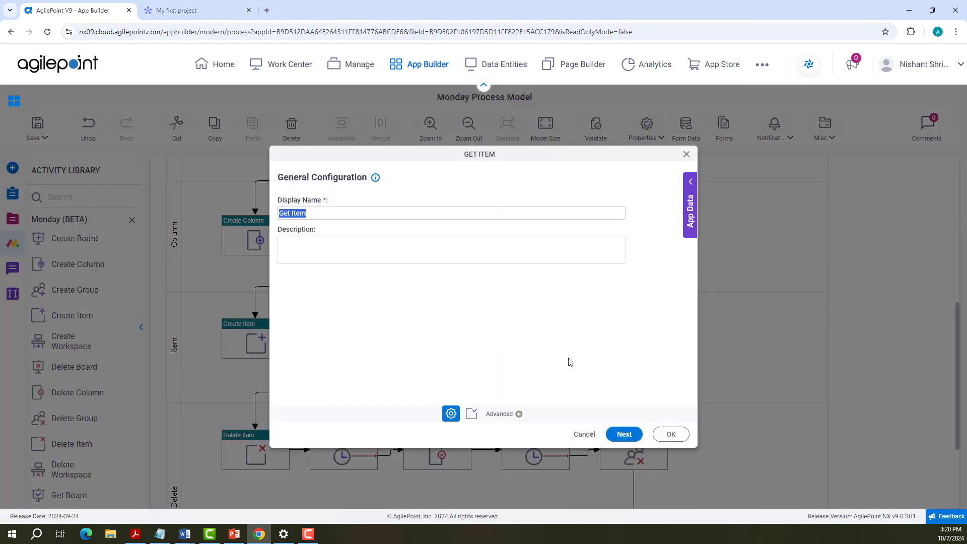
{"action": "left_click", "coordinate": [624, 435]}
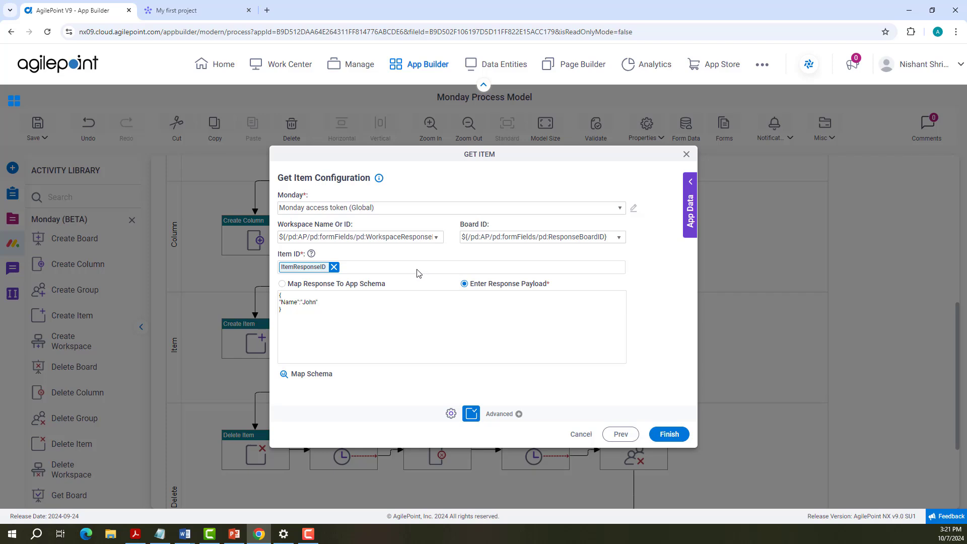
{"action": "left_click", "coordinate": [312, 375]}
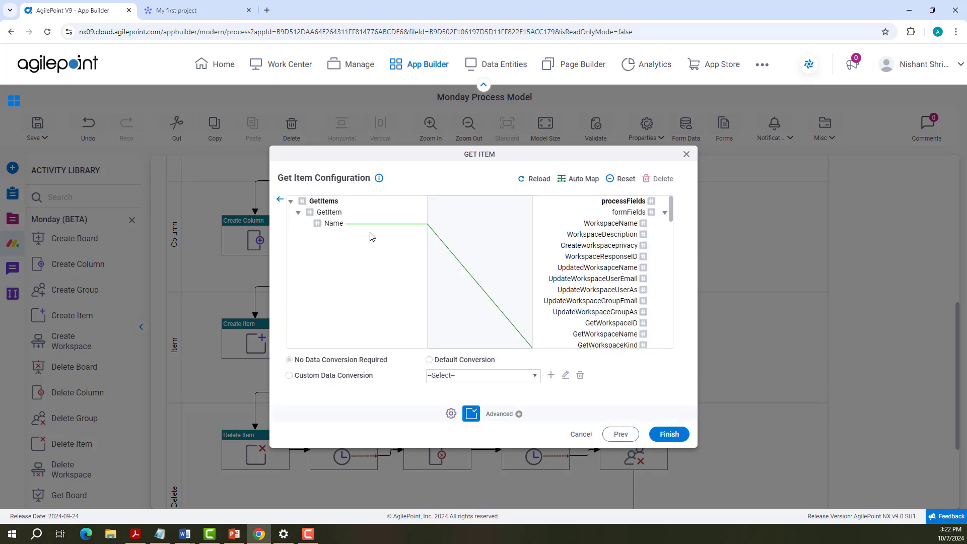
{"action": "scroll", "coordinate": [540, 308], "scroll_direction": "down", "scroll_amount": 5}
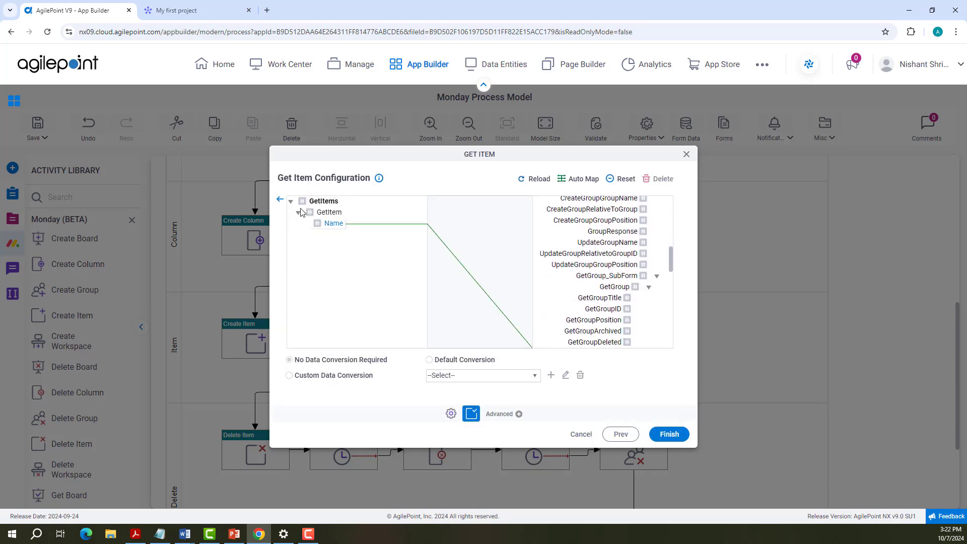
{"action": "left_click", "coordinate": [280, 200]}
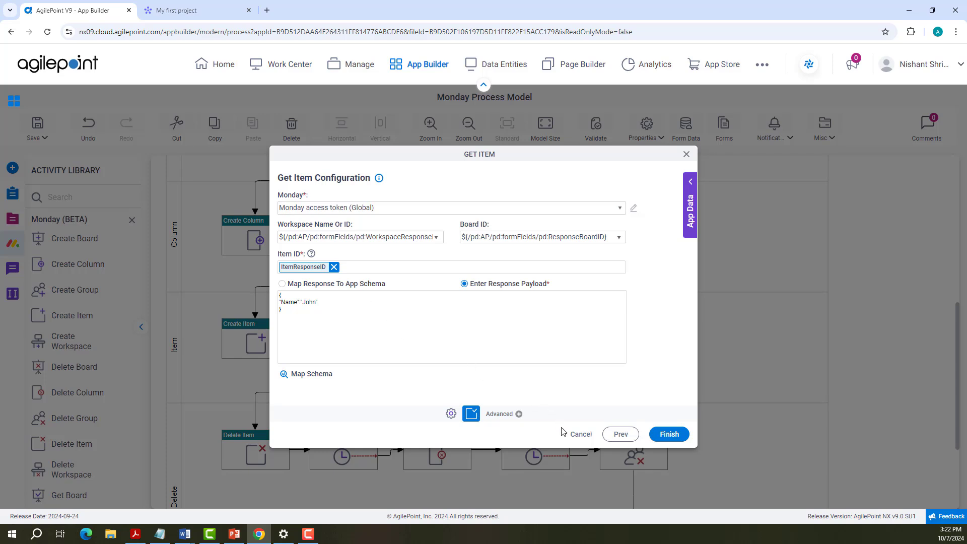
{"action": "left_click", "coordinate": [577, 434]}
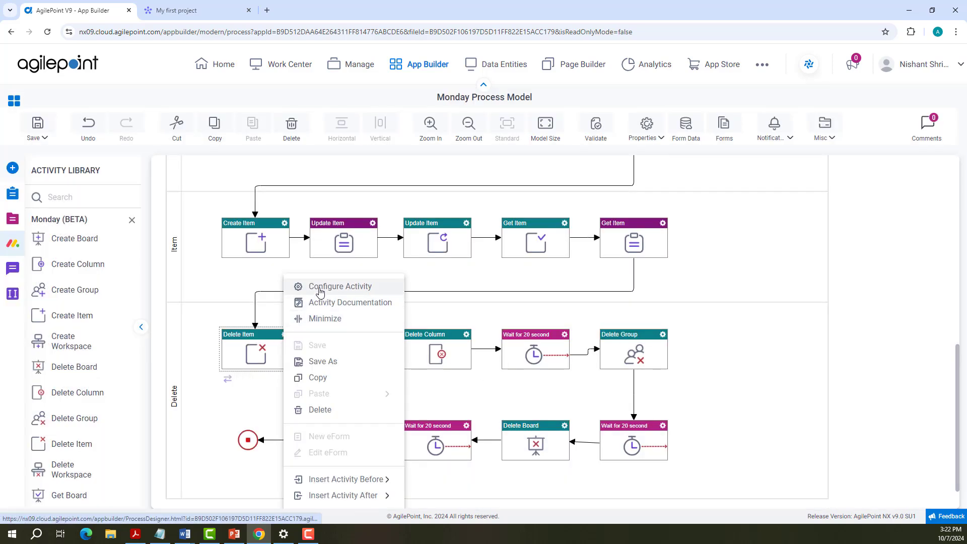
Review the Delete Item activity's configuration, including its access token and Item ID mapping, and close it without changes
{"action": "left_click", "coordinate": [319, 287]}
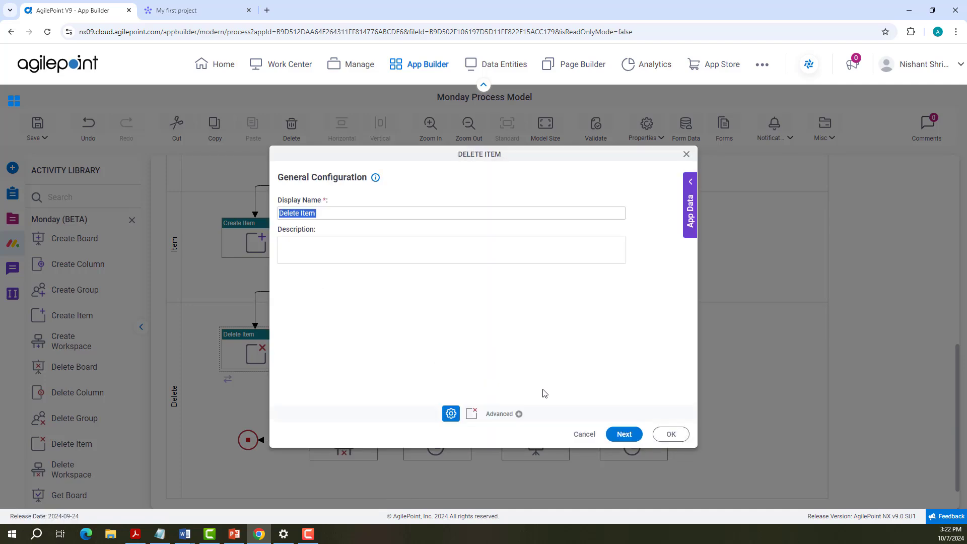
{"action": "left_click", "coordinate": [622, 436]}
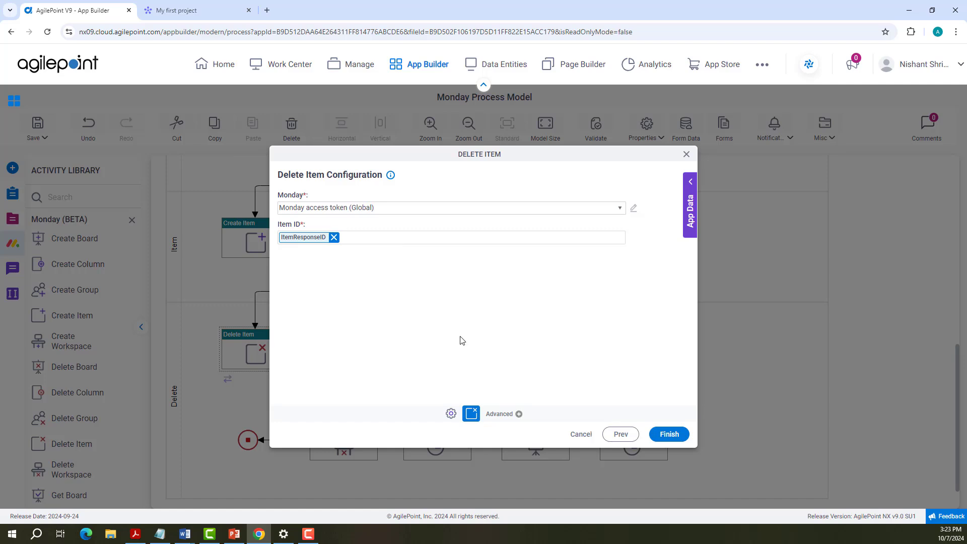
{"action": "key", "text": "Escape"}
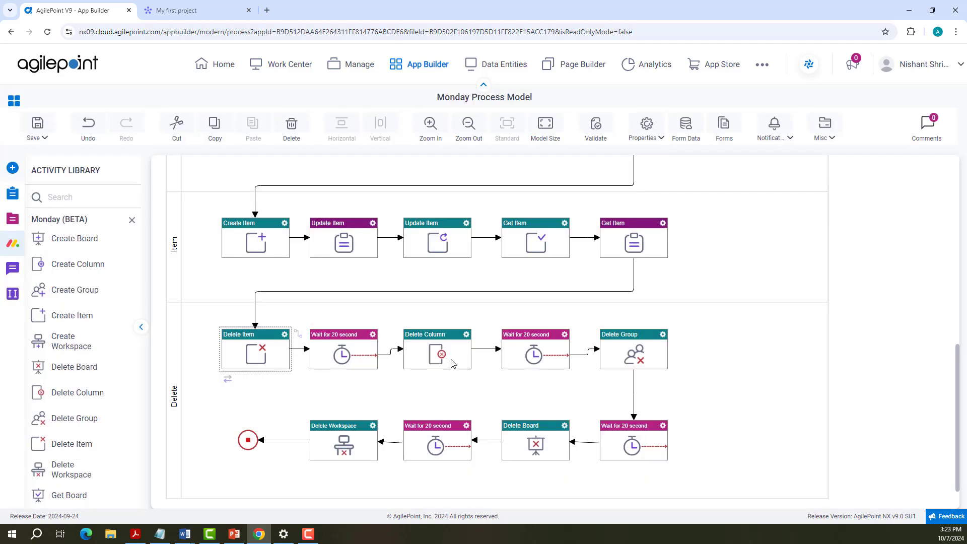
Review the Delete Column activity's Board ID and Column Name Or ID mappings, and cancel the configuration
{"action": "right_click", "coordinate": [467, 338]}
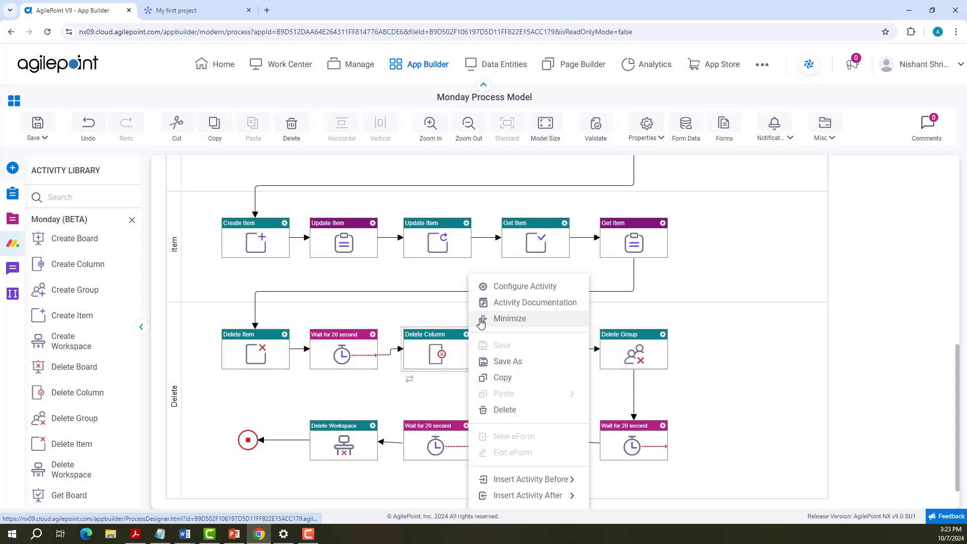
{"action": "left_click", "coordinate": [493, 287]}
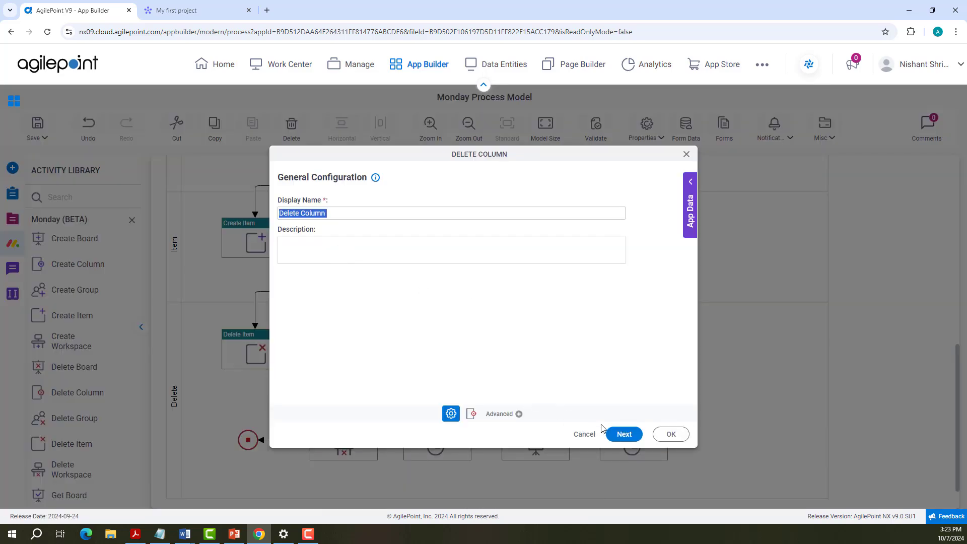
{"action": "left_click", "coordinate": [623, 434]}
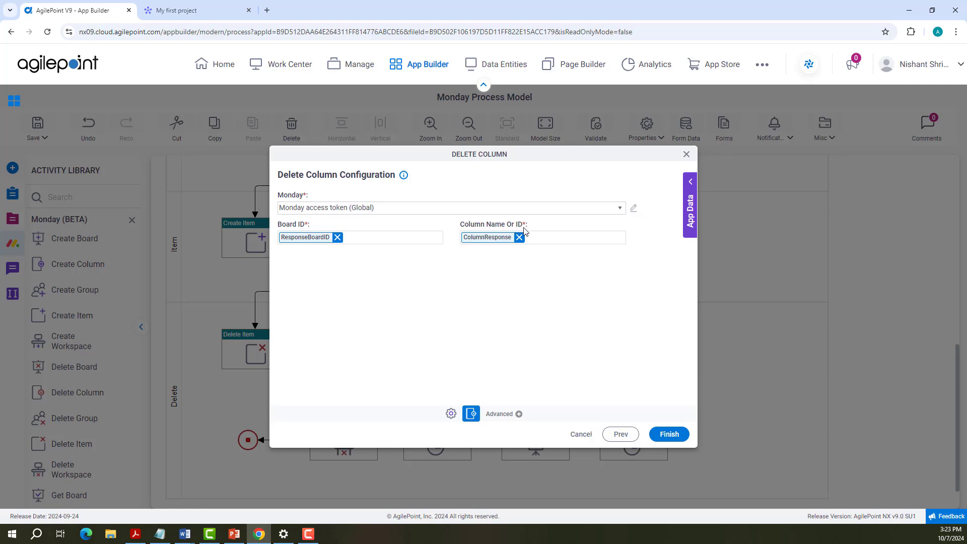
{"action": "left_click", "coordinate": [581, 435]}
Review the Delete Group activity's Board ID and Group Name Or ID mappings, and cancel the configuration
{"action": "left_click", "coordinate": [663, 336]}
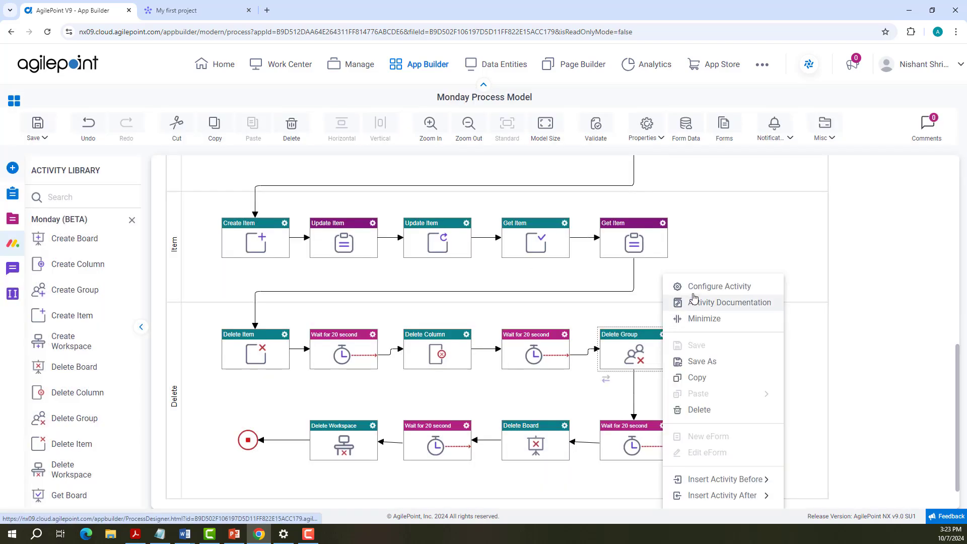
{"action": "left_click", "coordinate": [692, 286]}
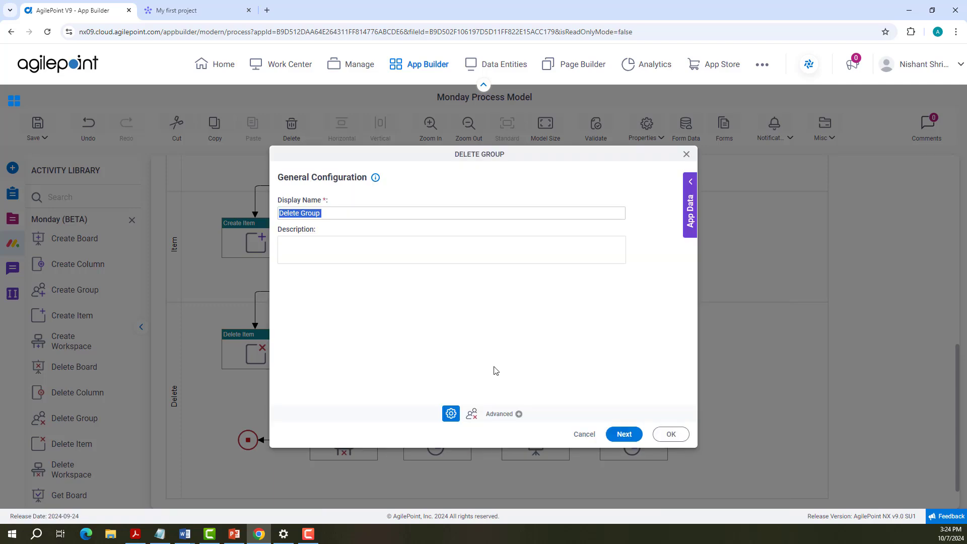
{"action": "left_click", "coordinate": [623, 433]}
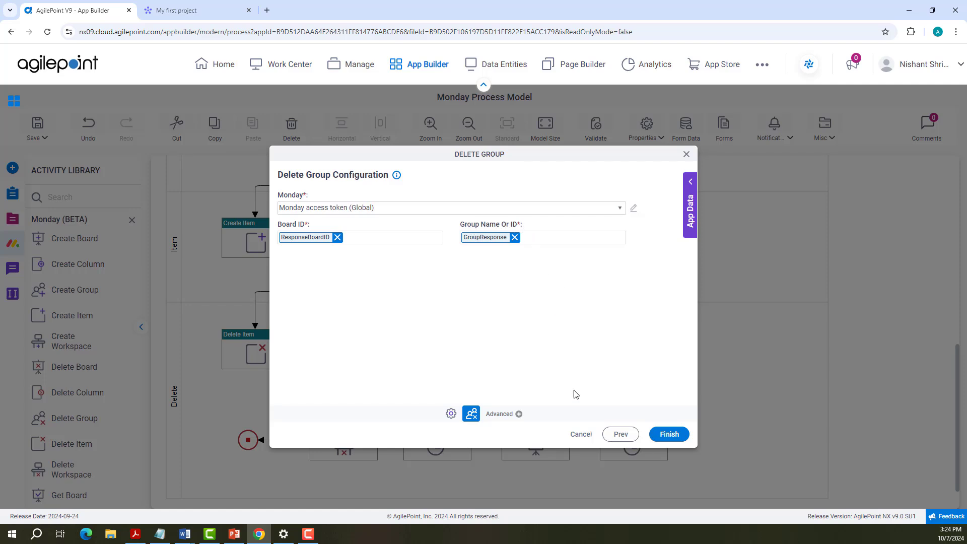
{"action": "left_click", "coordinate": [580, 436]}
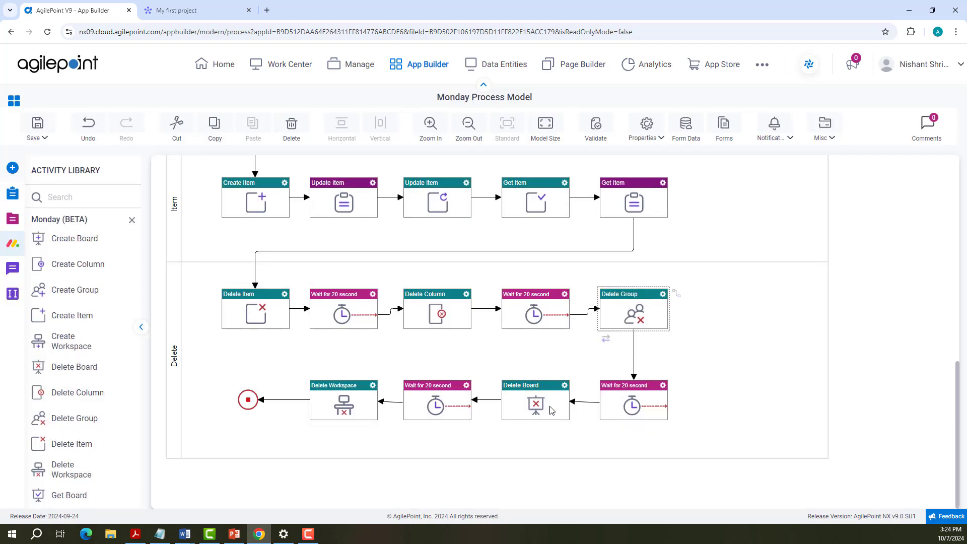
Review the Delete Board activity's access token and Board ID mapping, and cancel the configuration
{"action": "right_click", "coordinate": [562, 389]}
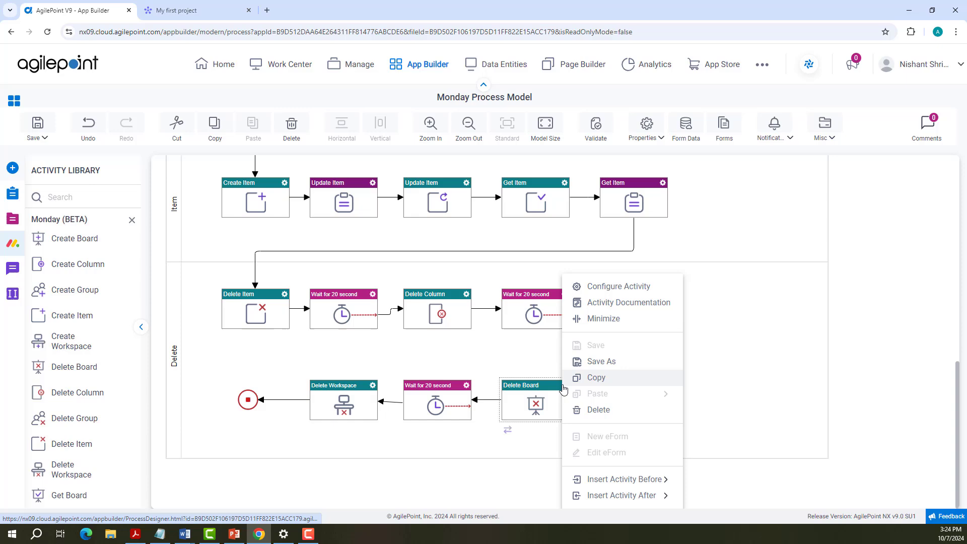
{"action": "left_click", "coordinate": [600, 288]}
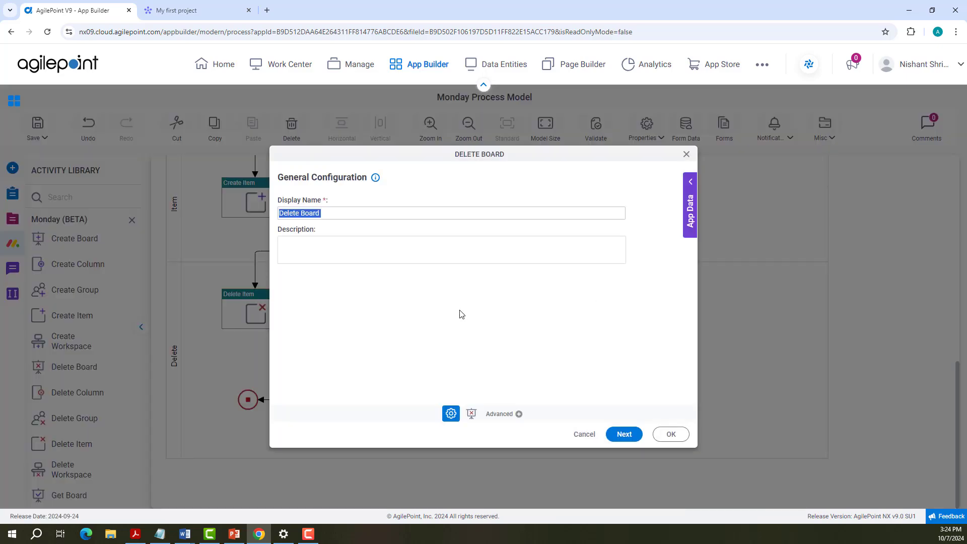
{"action": "left_click", "coordinate": [619, 434]}
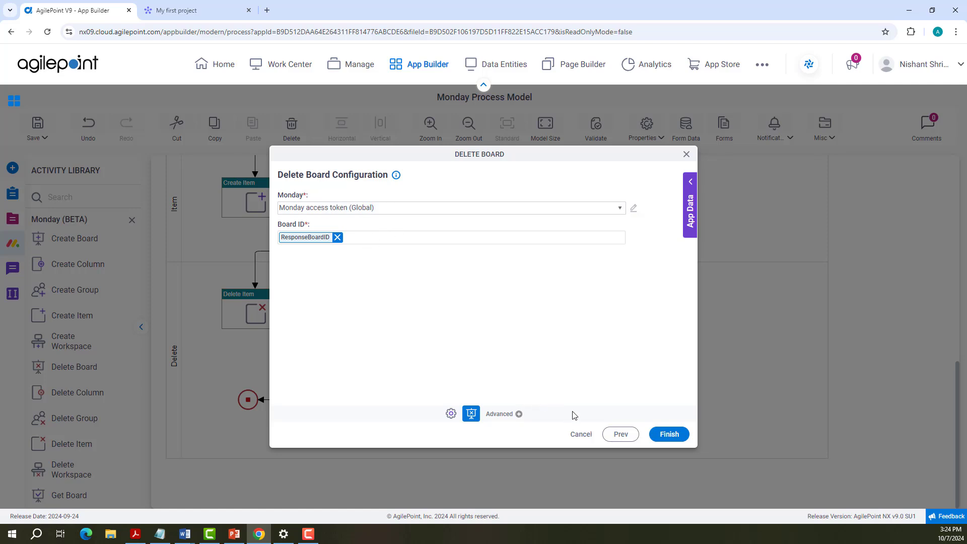
{"action": "left_click", "coordinate": [580, 434]}
Review the Delete Workspace activity's access token and Workspace Name Or ID mapping, and cancel the configuration
{"action": "left_click", "coordinate": [374, 386]}
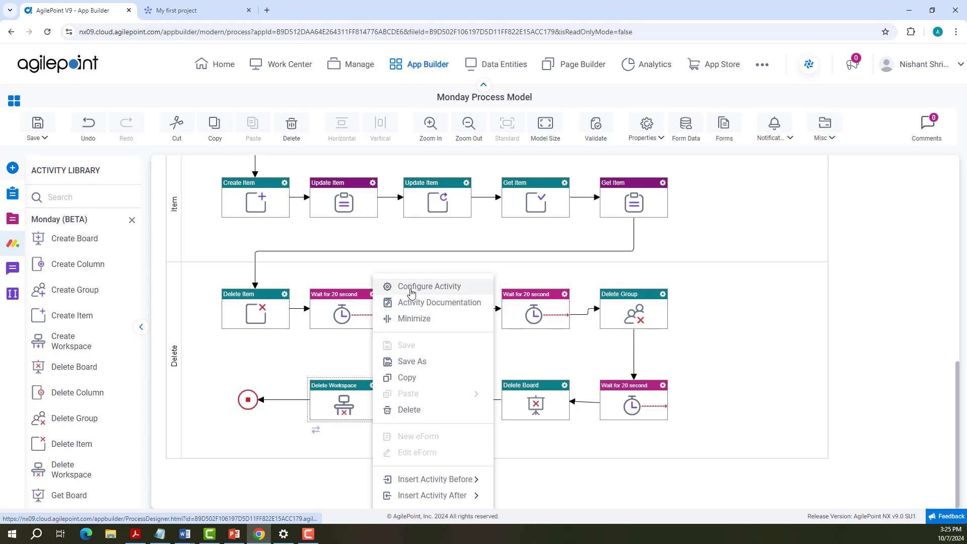
{"action": "left_click", "coordinate": [411, 287]}
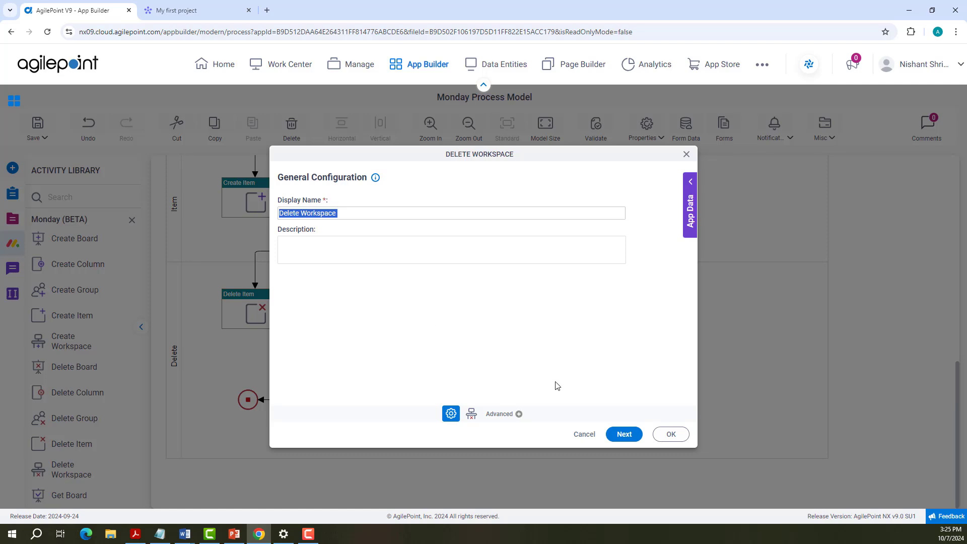
{"action": "left_click", "coordinate": [624, 434]}
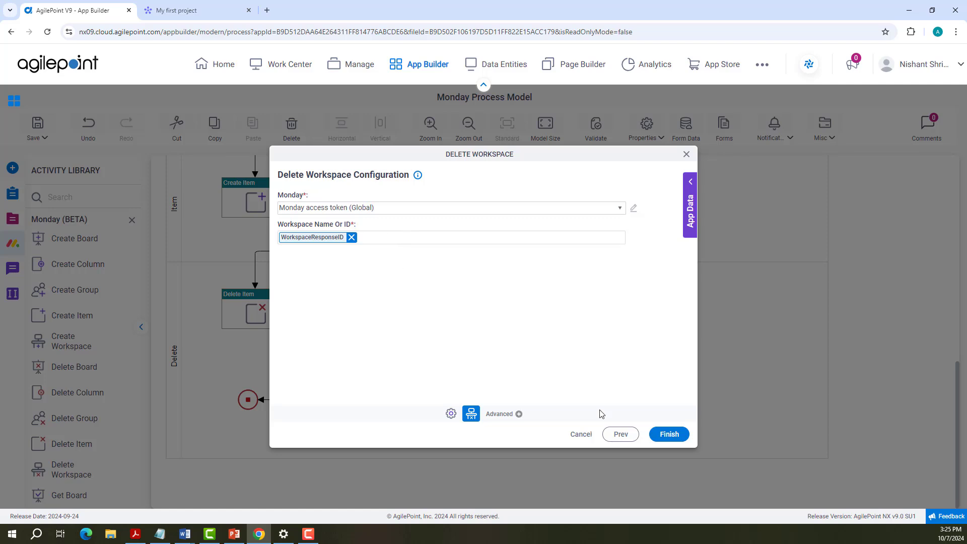
{"action": "left_click", "coordinate": [587, 434]}
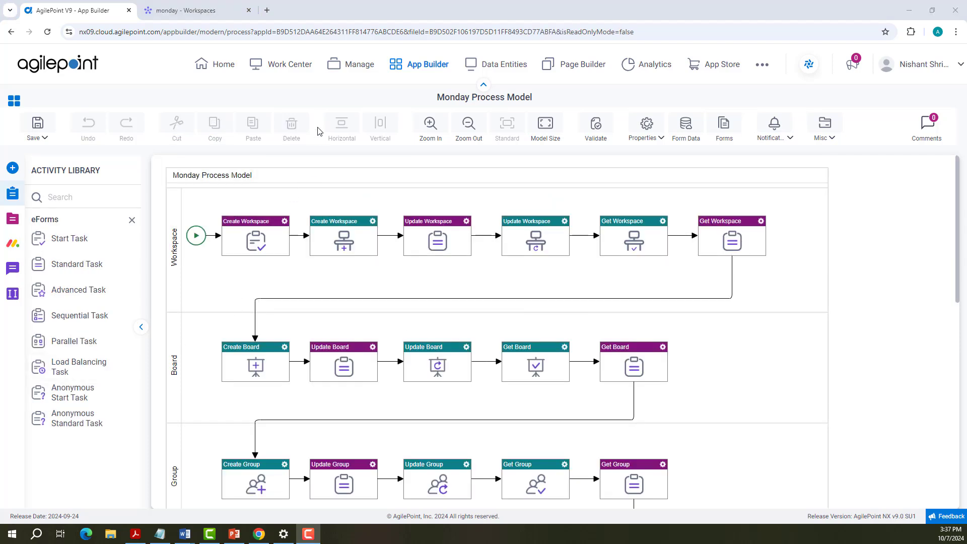
Start the Monday Process Model app from Work Center and submit a workspace with name and description Demo Workspace and Open privacy
{"action": "left_click", "coordinate": [296, 71]}
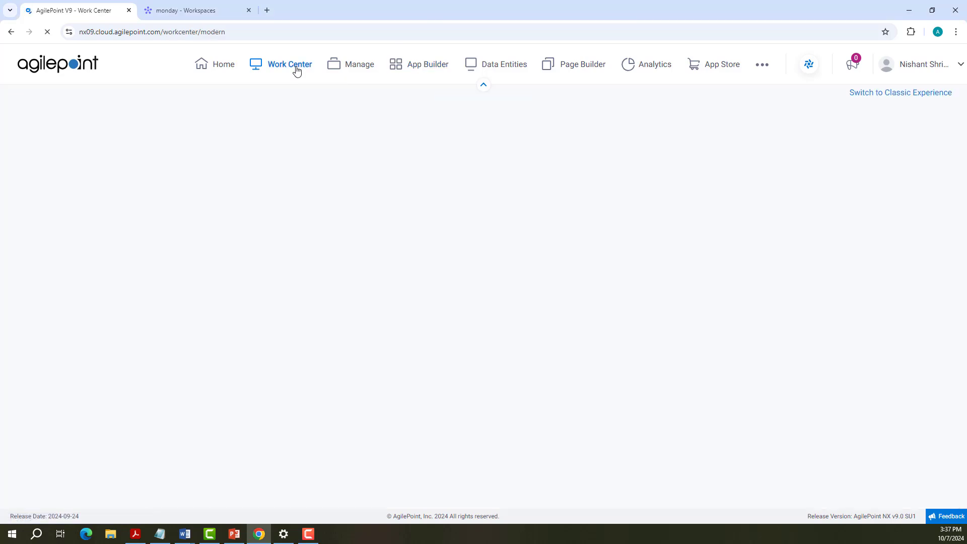
{"action": "left_click", "coordinate": [43, 206]}
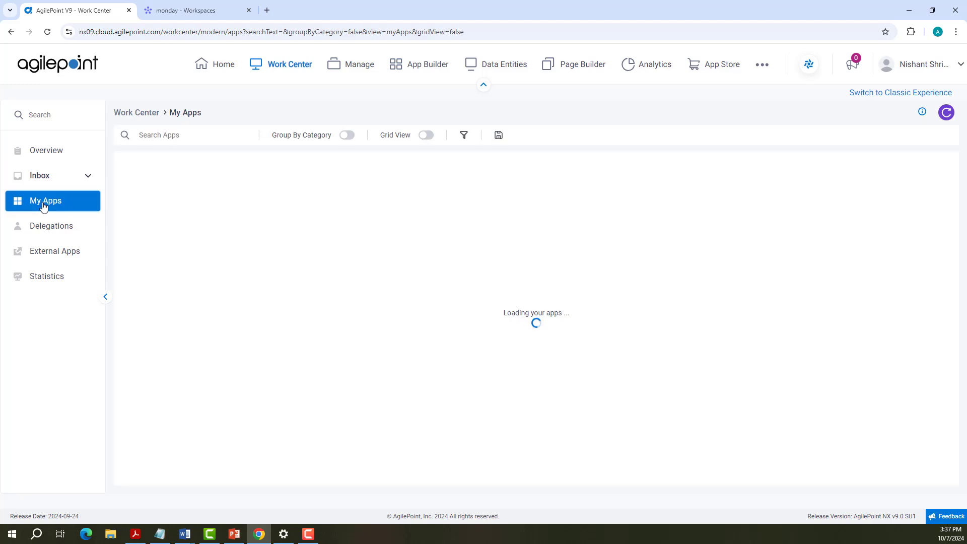
{"action": "left_click", "coordinate": [175, 225]}
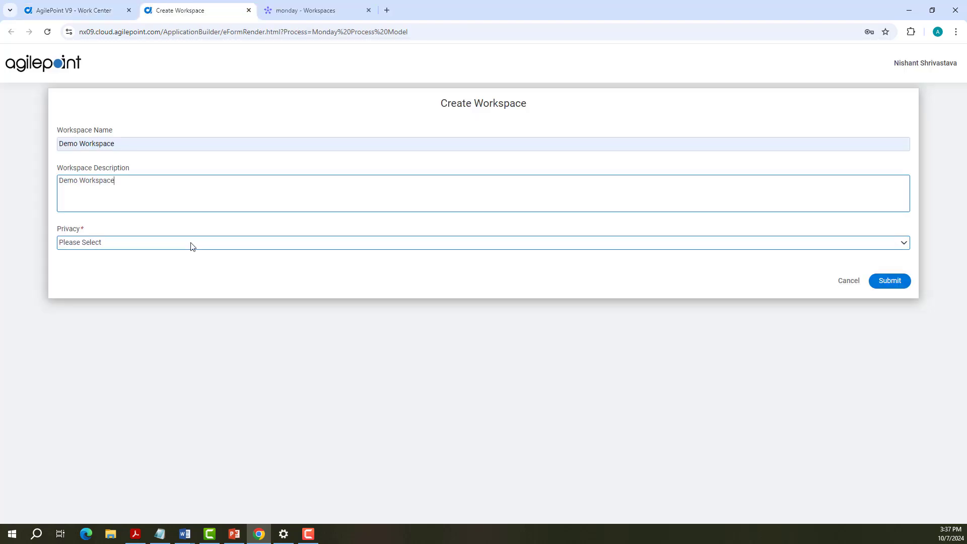
{"action": "left_click", "coordinate": [192, 244]}
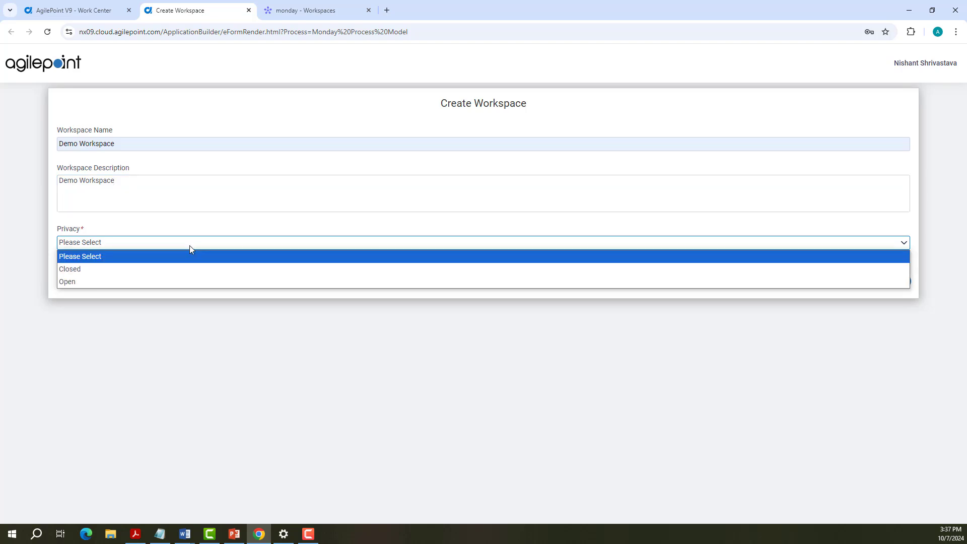
{"action": "left_click", "coordinate": [170, 283]}
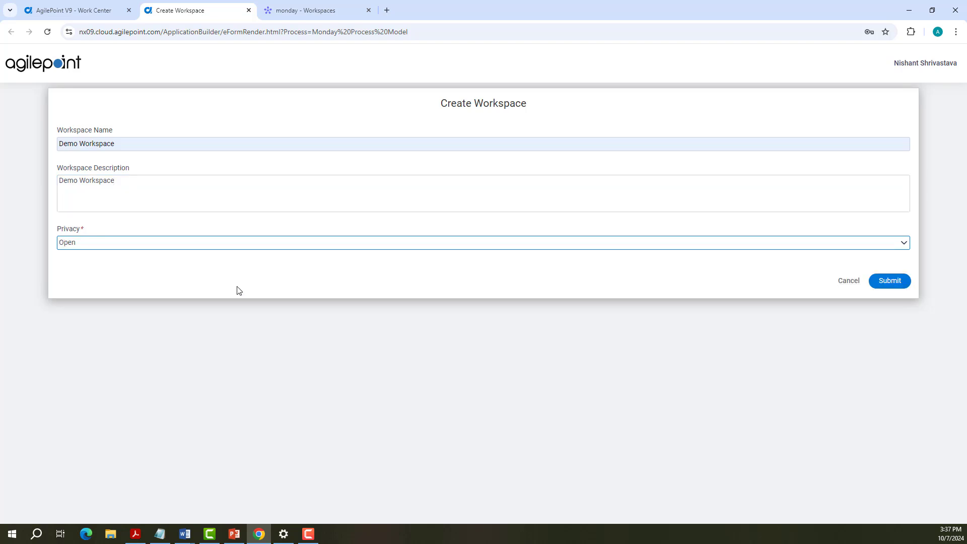
{"action": "left_click", "coordinate": [890, 280]}
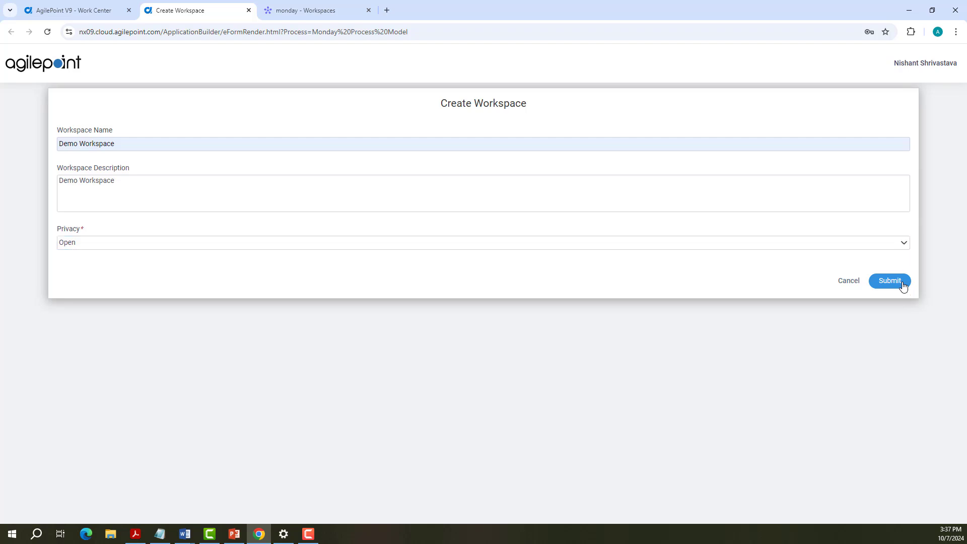
Open the Work Center inbox tasks, and switch to monday.com to view the new Demo Workspace
{"action": "left_click", "coordinate": [83, 177]}
{"action": "left_click", "coordinate": [72, 202]}
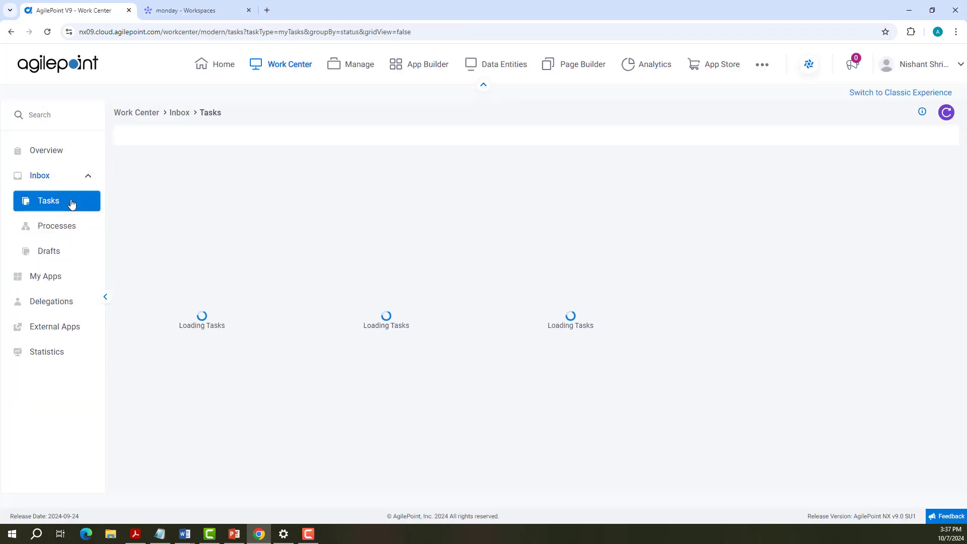
{"action": "left_click", "coordinate": [194, 15]}
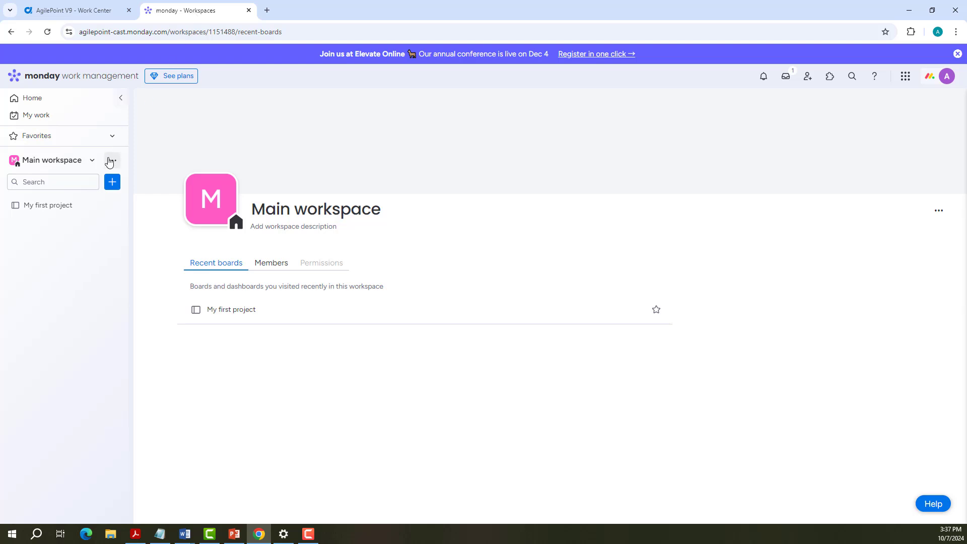
{"action": "left_click", "coordinate": [87, 169]}
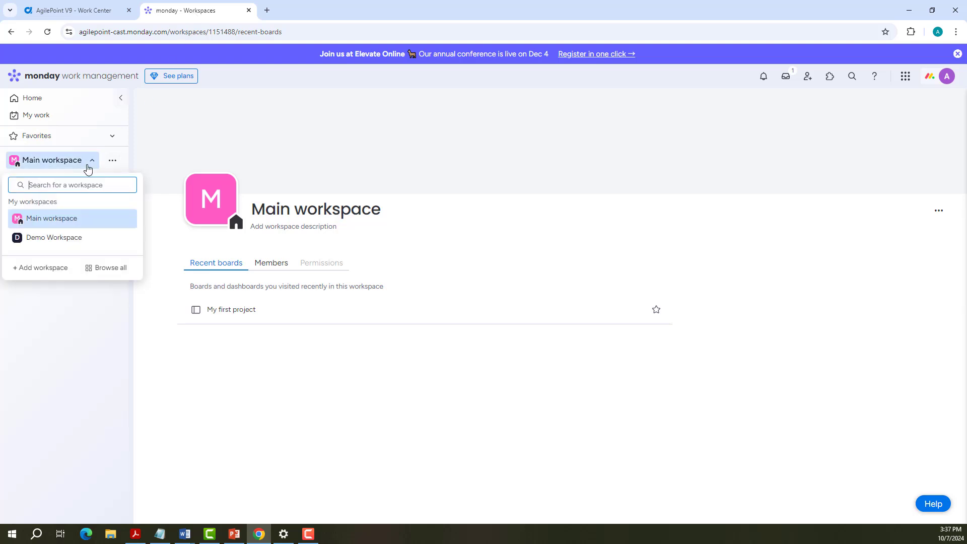
{"action": "left_click", "coordinate": [60, 241]}
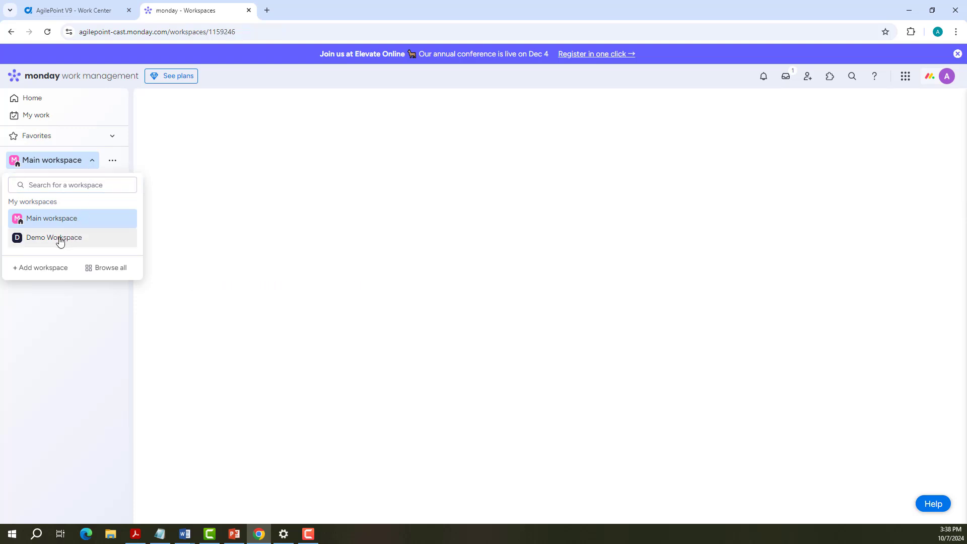
Open AgilePoint's Update Workspace task and enter AgilePoint WorkSpace as name and description, the user's e-mail, and Owner for User As
{"action": "left_click", "coordinate": [79, 10]}
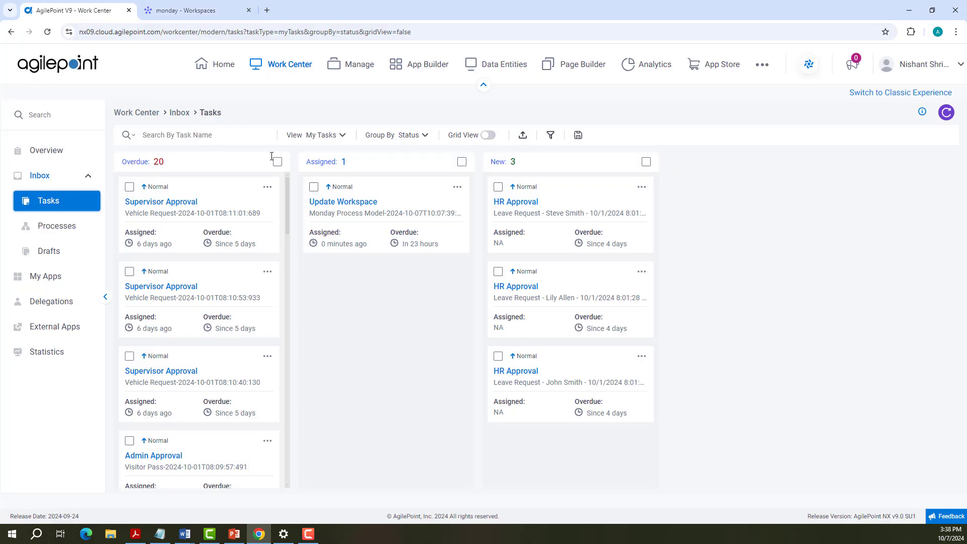
{"action": "left_click", "coordinate": [341, 203]}
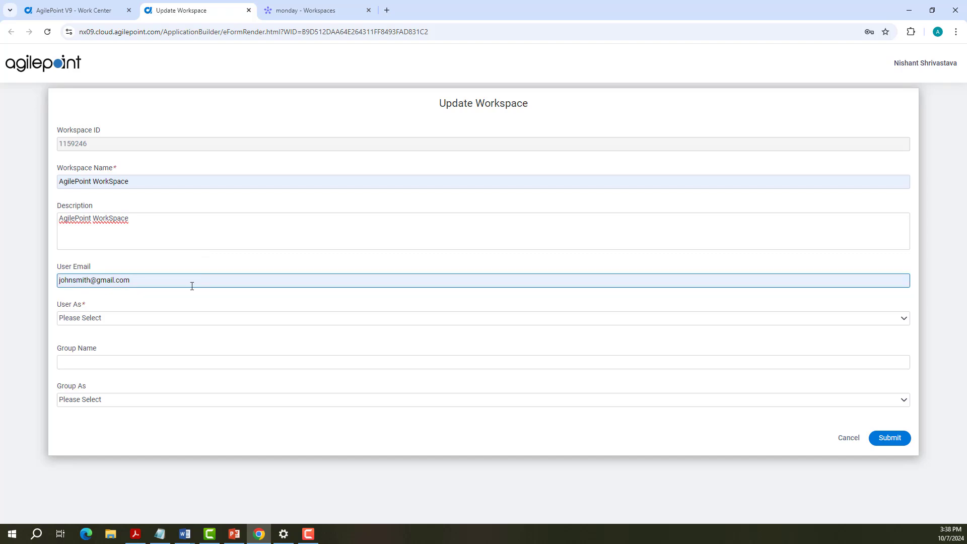
{"action": "left_click", "coordinate": [171, 322]}
{"action": "left_click", "coordinate": [151, 344]}
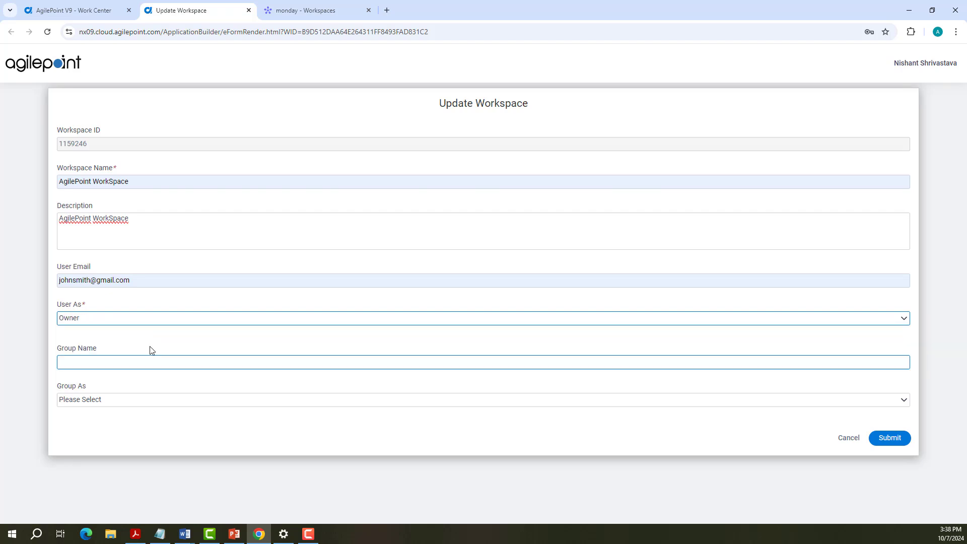
Enter Demo Team as the group name in the Update Workspace form and set Group As to Owner
{"action": "left_click", "coordinate": [126, 366]}
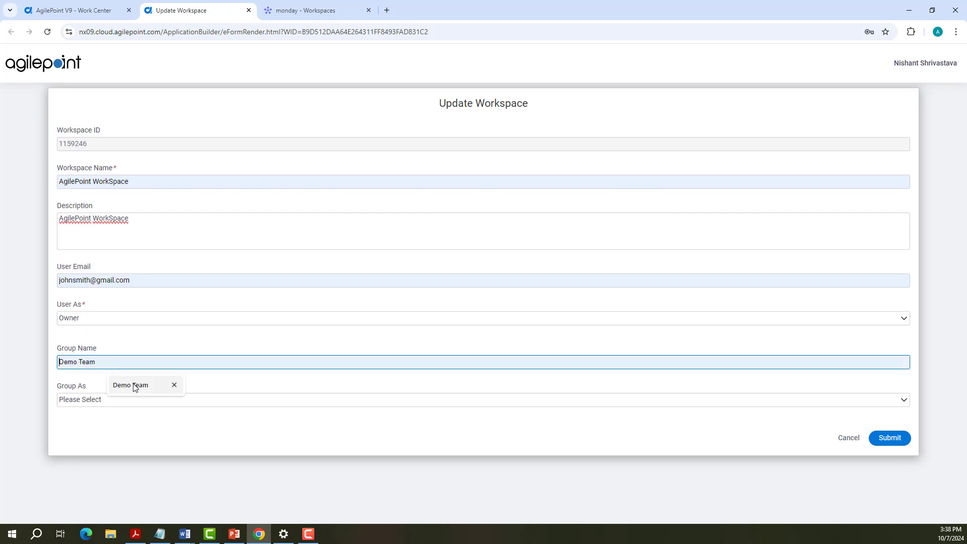
{"action": "left_click", "coordinate": [129, 386]}
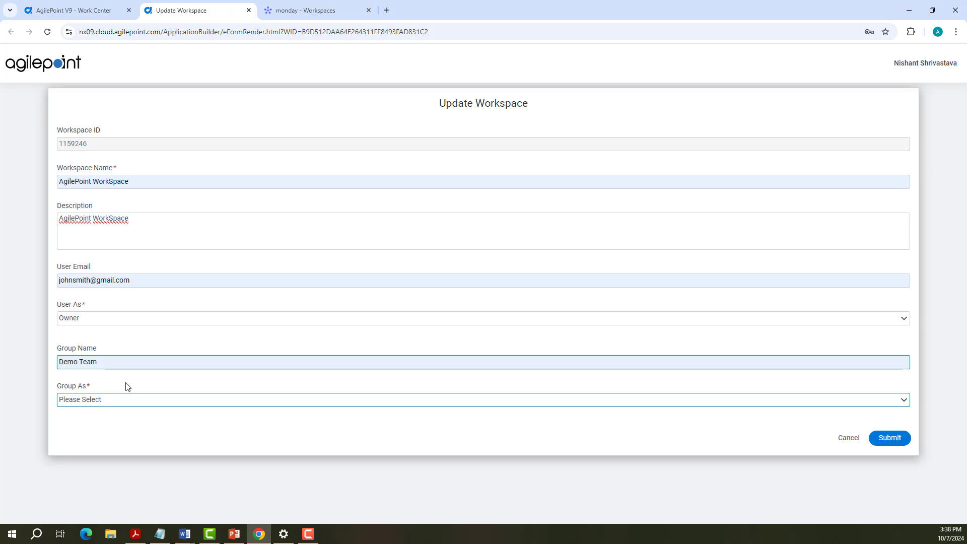
{"action": "left_click", "coordinate": [120, 399]}
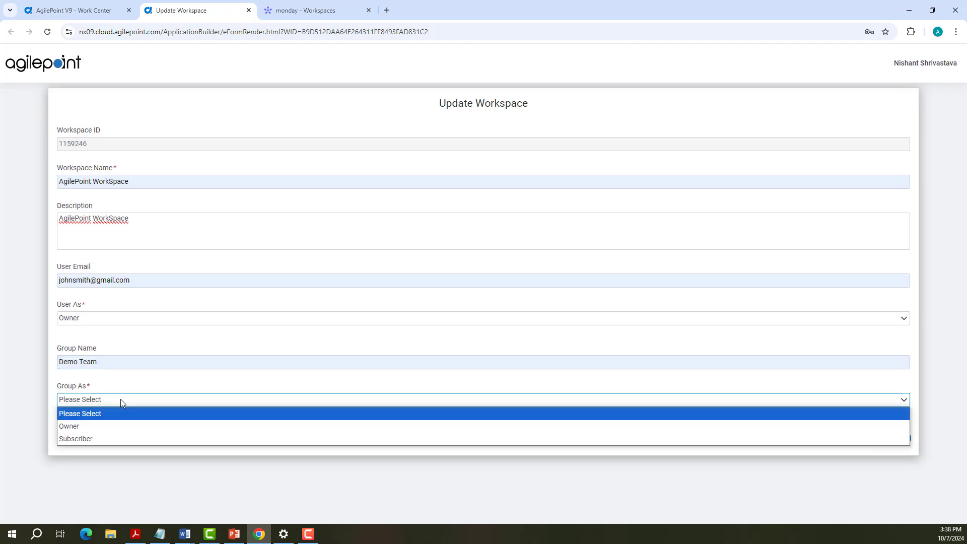
{"action": "left_click", "coordinate": [101, 426]}
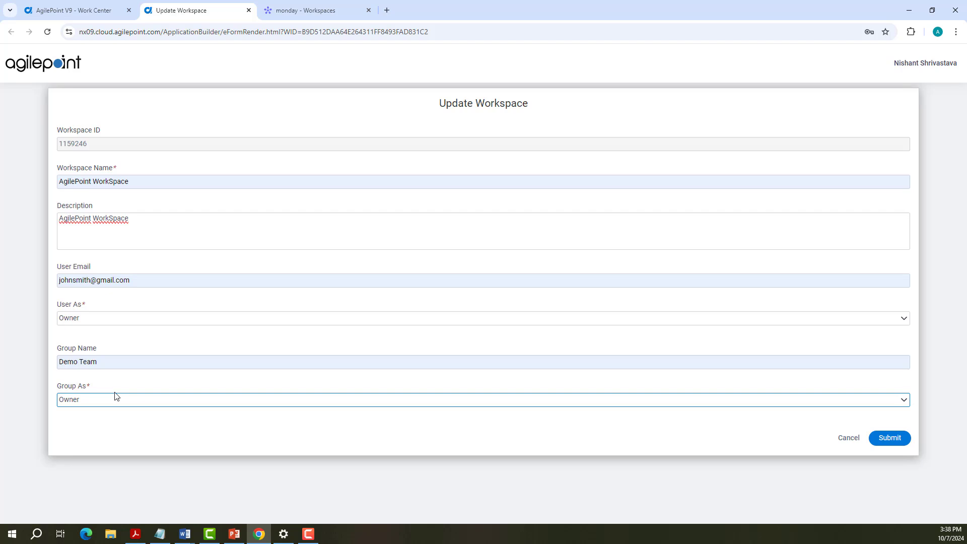
Check the Teams list in monday.com, and submit the Update Workspace form in AgilePoint
{"action": "left_click", "coordinate": [324, 13]}
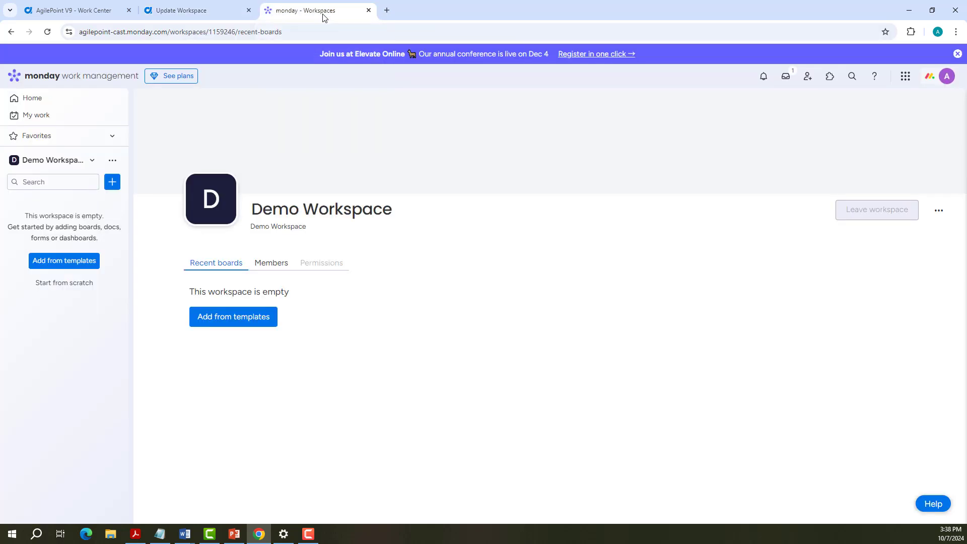
{"action": "left_click", "coordinate": [946, 78]}
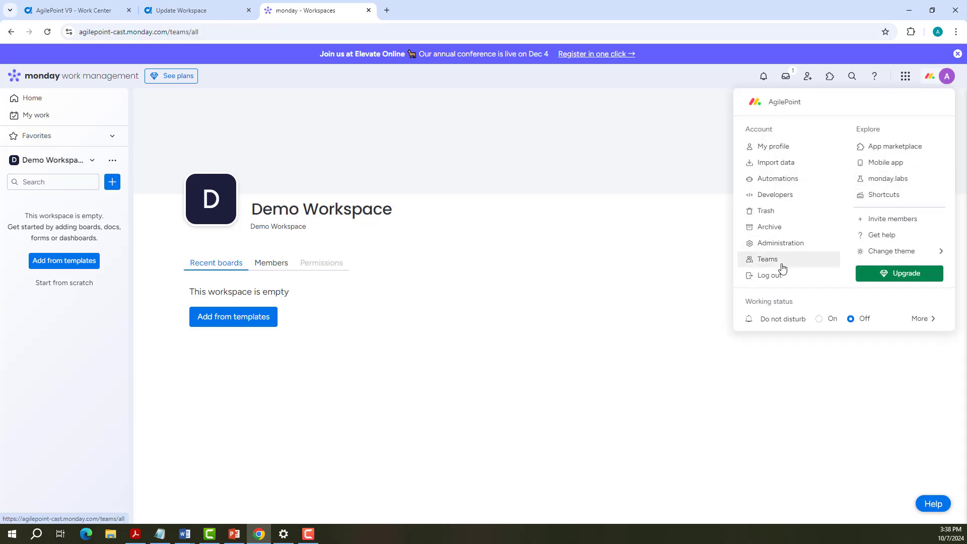
{"action": "left_click", "coordinate": [782, 260]}
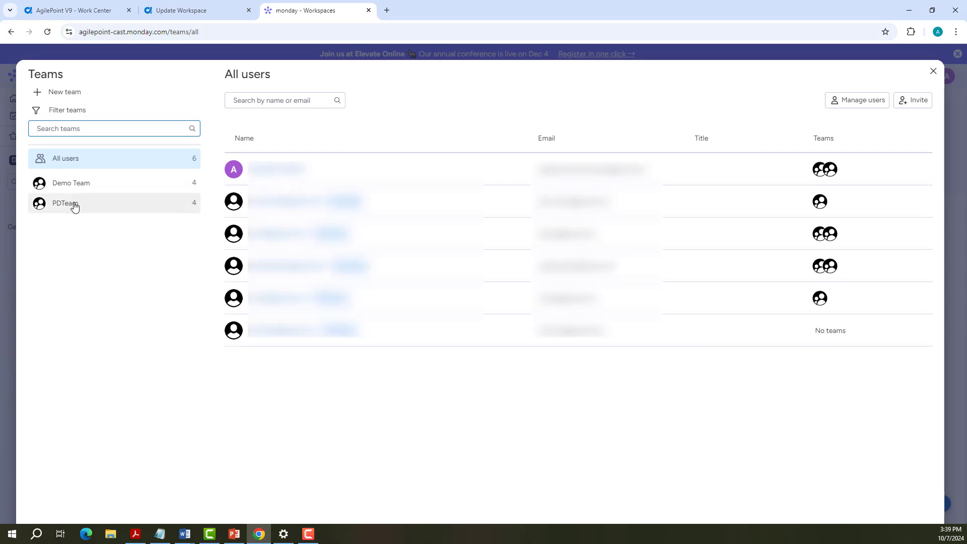
{"action": "left_click", "coordinate": [177, 10]}
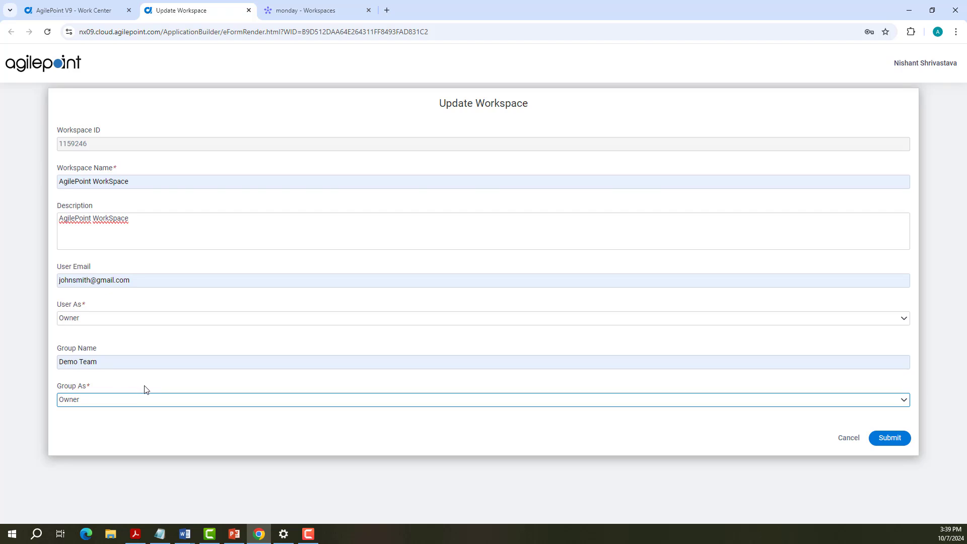
{"action": "left_click", "coordinate": [888, 437]}
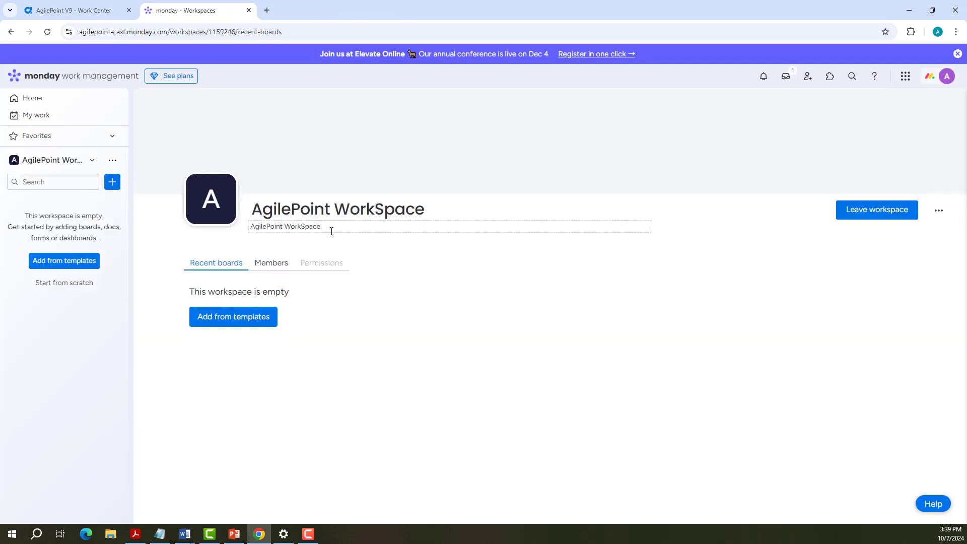
Open the Get Workspace task from AgilePoint's Work Center and proceed to its Create Board form
{"action": "left_click", "coordinate": [76, 15]}
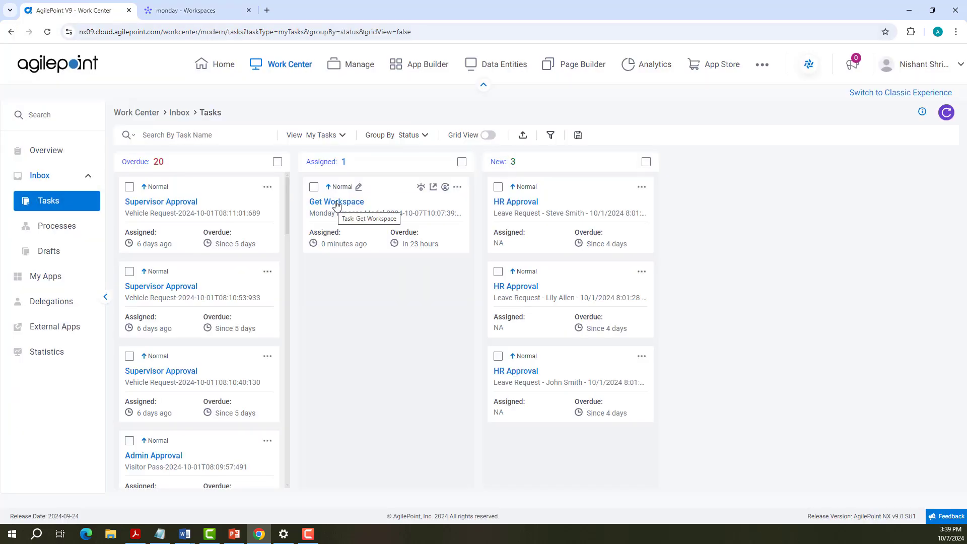
{"action": "left_click", "coordinate": [336, 202]}
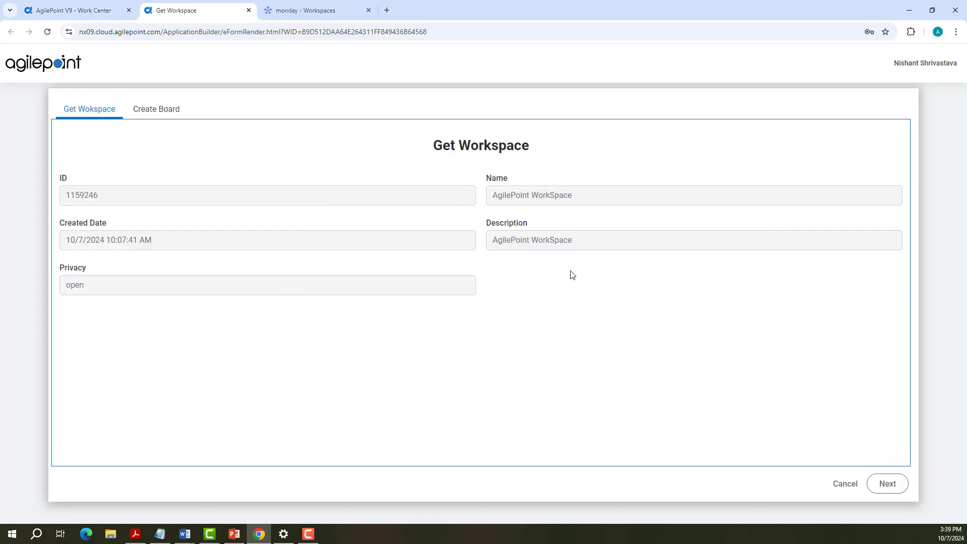
{"action": "left_click", "coordinate": [886, 483]}
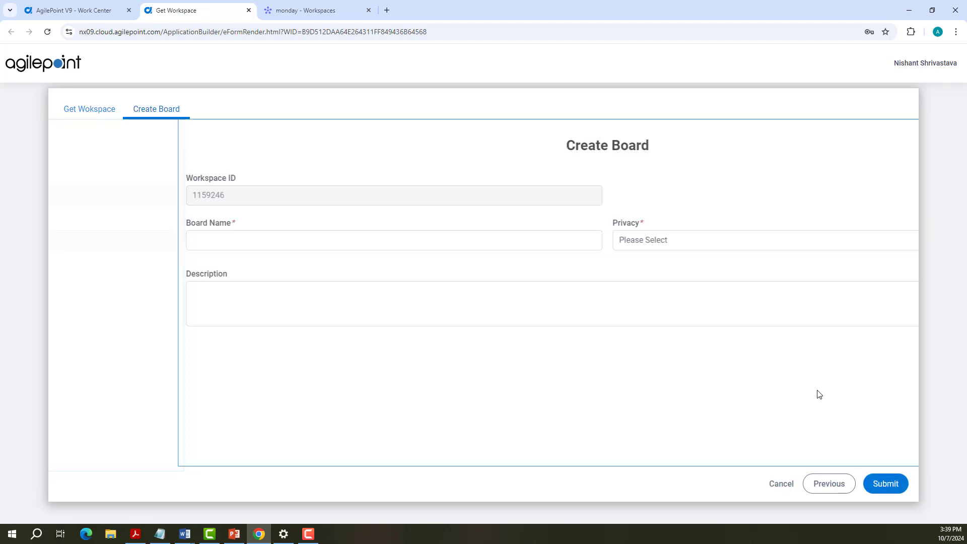
Fill in the Create Board form with Demo Board as name and description and Public privacy, and submit it
{"action": "type", "text": "Demo Board"}
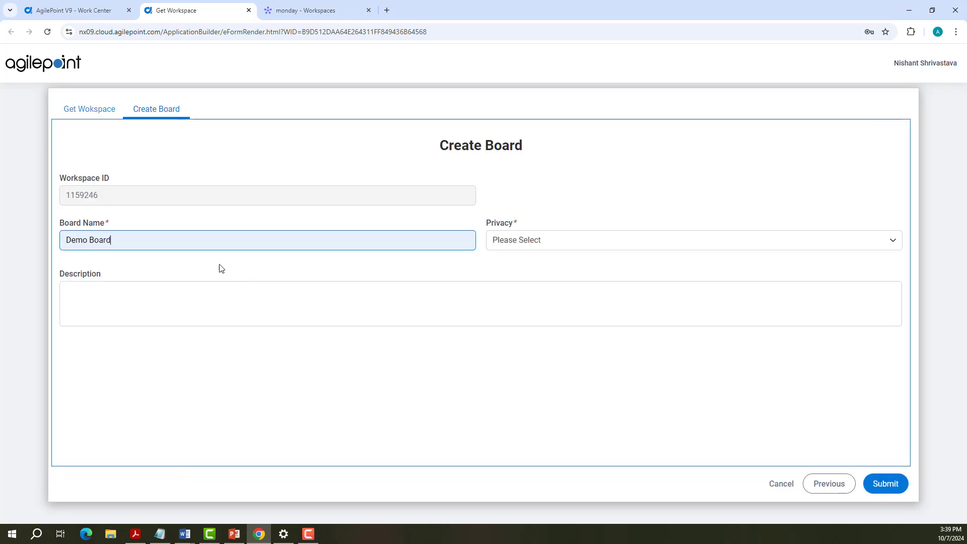
{"action": "triple_click", "coordinate": [154, 240]}
{"action": "key", "text": "ctrl+c"}
{"action": "left_click", "coordinate": [586, 239]}
{"action": "left_click", "coordinate": [585, 261]}
{"action": "left_click", "coordinate": [585, 302]}
{"action": "key", "text": "ctrl+v"}
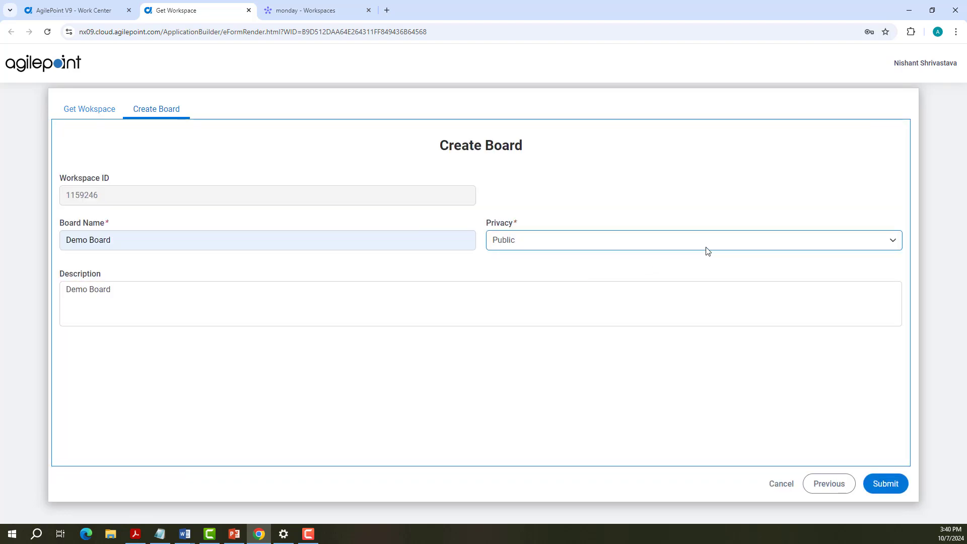
{"action": "left_click", "coordinate": [712, 243]}
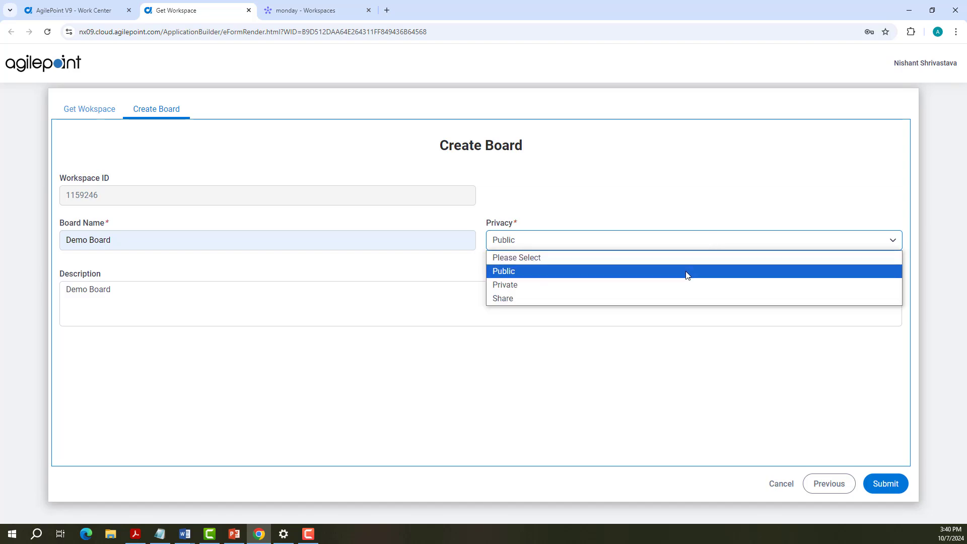
{"action": "left_click", "coordinate": [633, 274]}
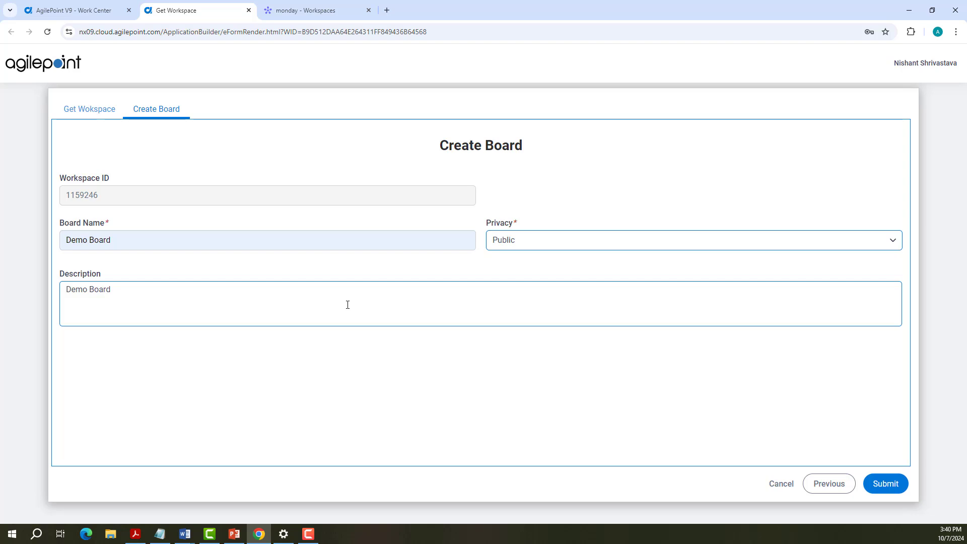
{"action": "left_click", "coordinate": [418, 348]}
{"action": "left_click", "coordinate": [895, 485]}
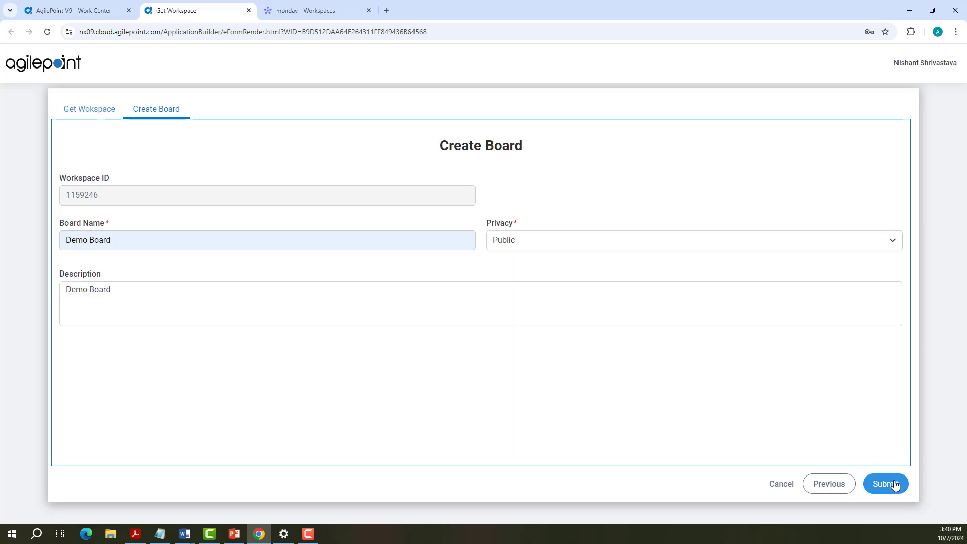
Switch to monday.com, open Demo Board in the AgilePoint WorkSpace, and view its board info
{"action": "left_click", "coordinate": [190, 11]}
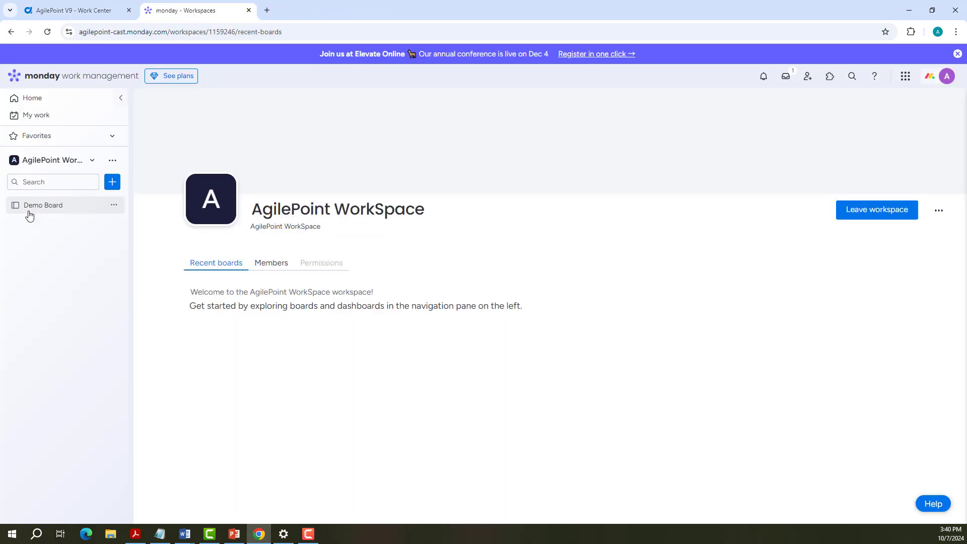
{"action": "left_click", "coordinate": [43, 205]}
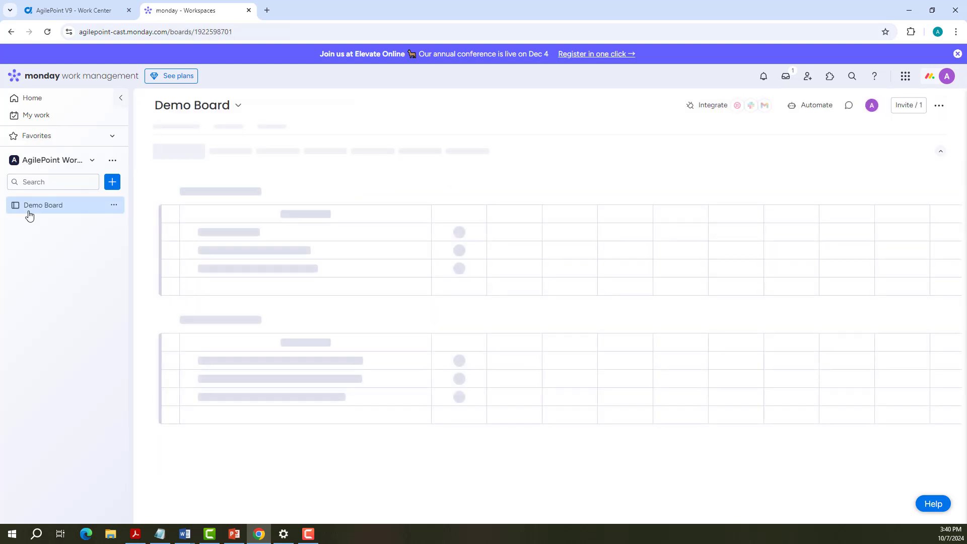
{"action": "left_click", "coordinate": [239, 105]}
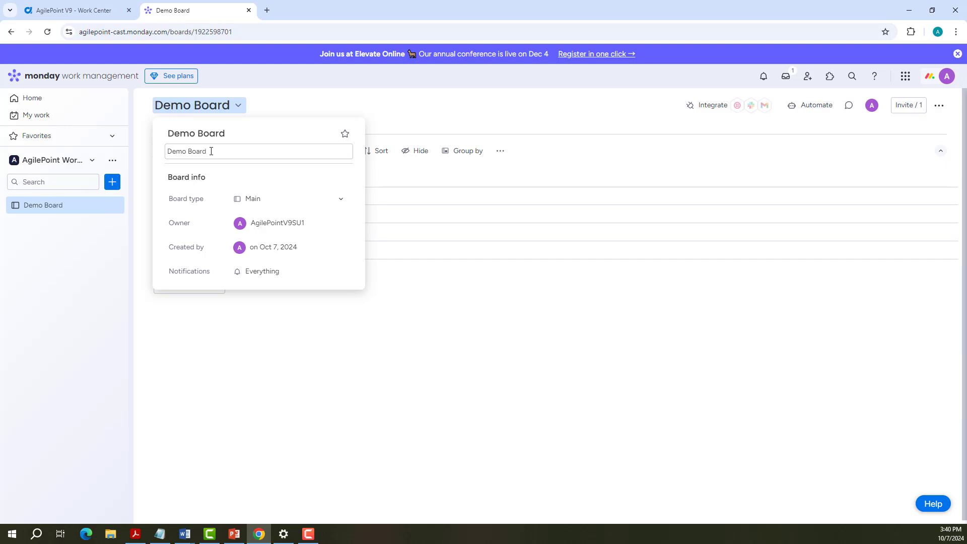
{"action": "left_click", "coordinate": [238, 77]}
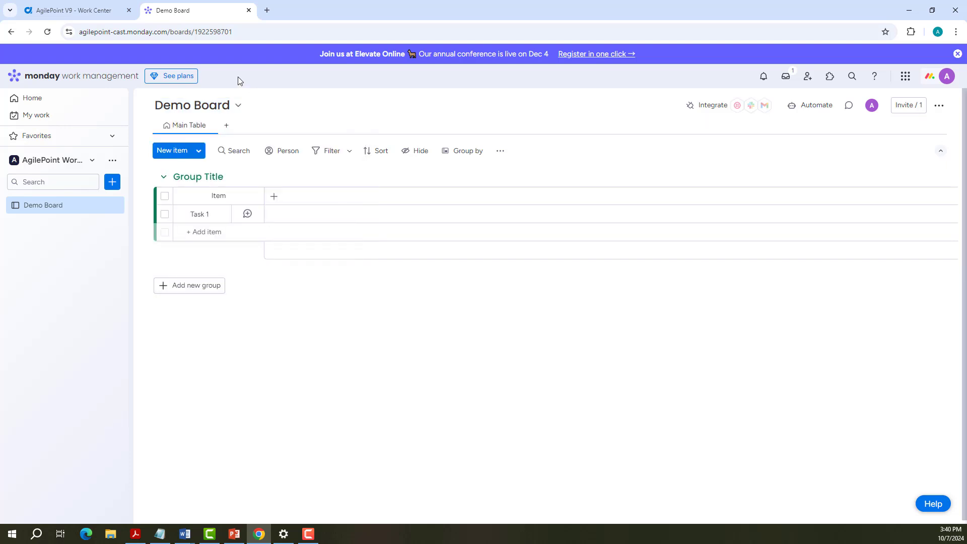
Return to AgilePoint's Work Center and view the Update Board task's process in the process monitor
{"action": "left_click", "coordinate": [80, 10]}
{"action": "left_click", "coordinate": [421, 188]}
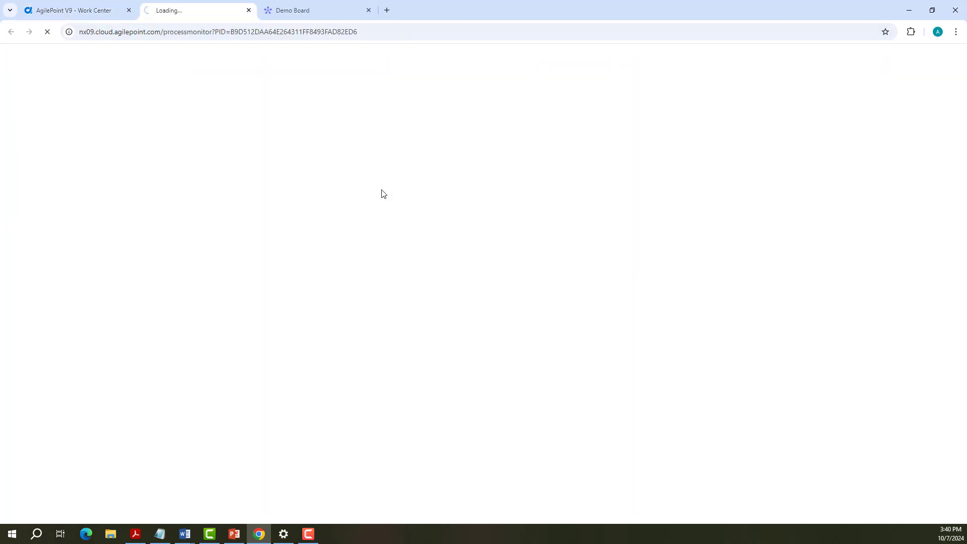
{"action": "mouse_move", "coordinate": [203, 303]}
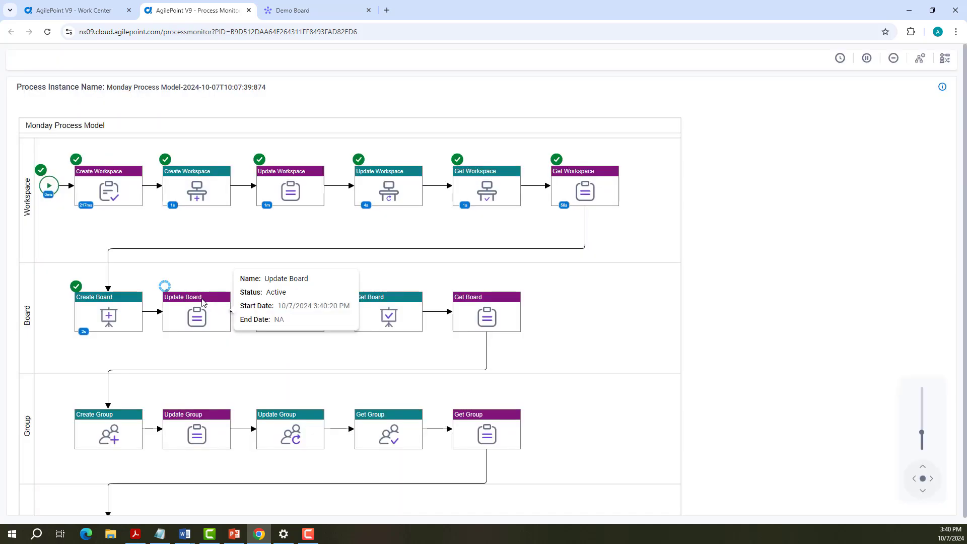
Submit the Update Board task with Project Board as name and description, and view the board's info in monday.com
{"action": "left_click", "coordinate": [94, 14]}
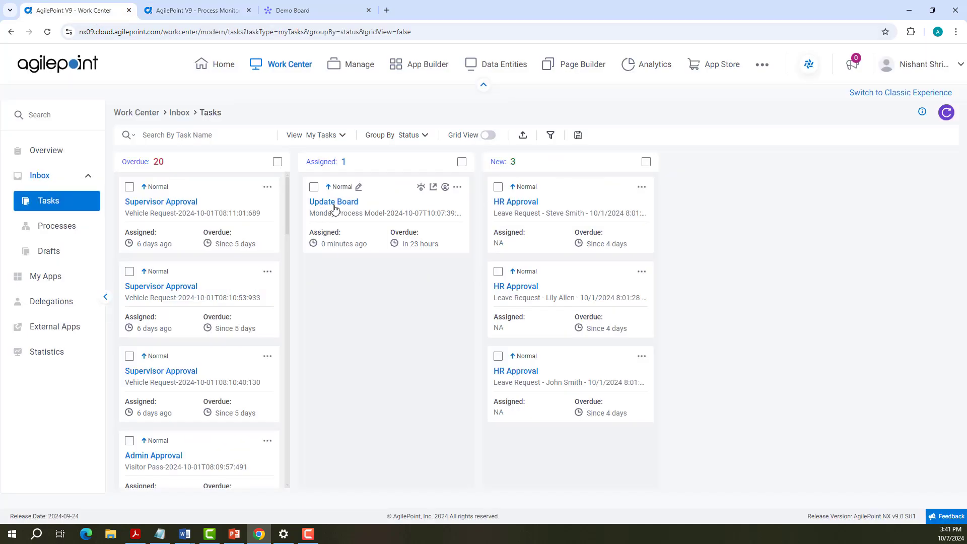
{"action": "left_click", "coordinate": [335, 210]}
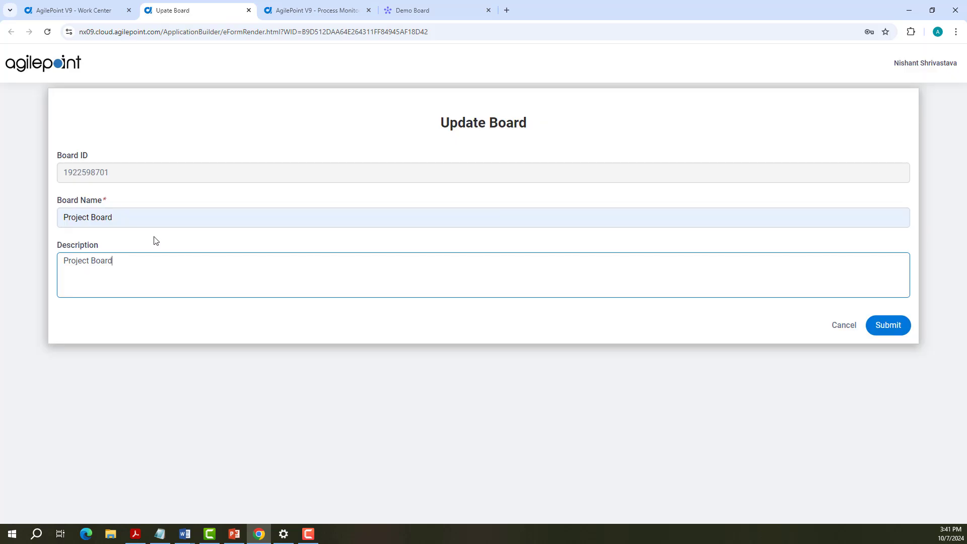
{"action": "left_click", "coordinate": [890, 330]}
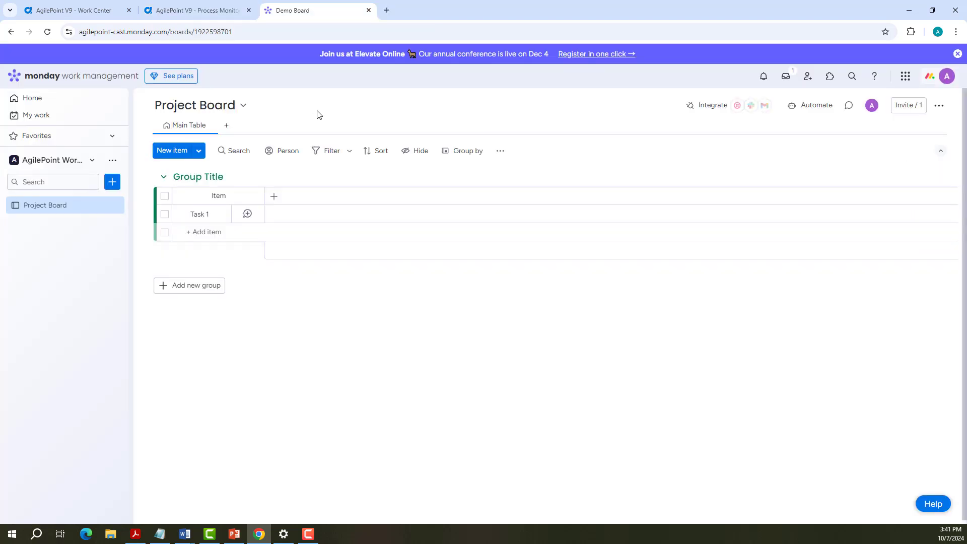
{"action": "left_click", "coordinate": [242, 109]}
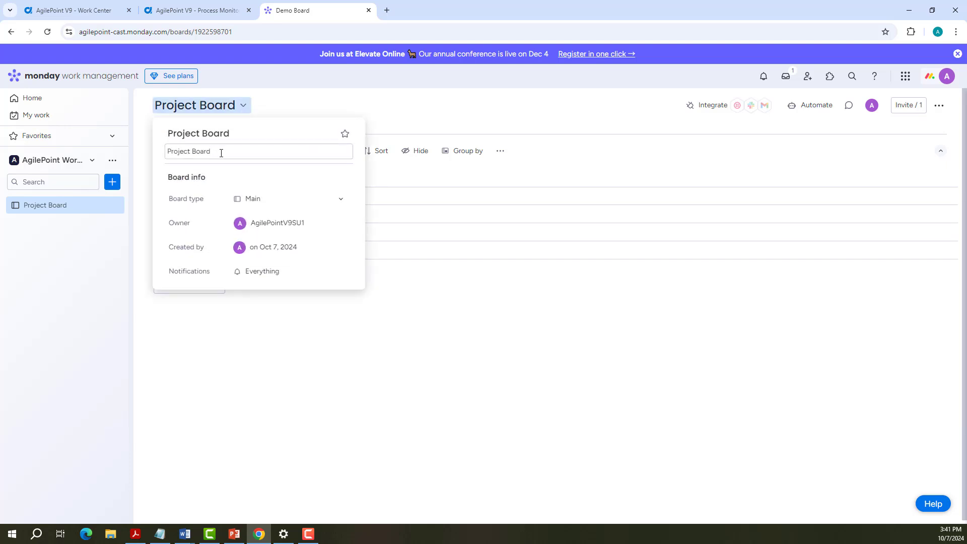
Open the Get Board task in AgilePoint's Work Center, and submit its Create Group form with Test Group as group name
{"action": "key", "text": "ctrl+1"}
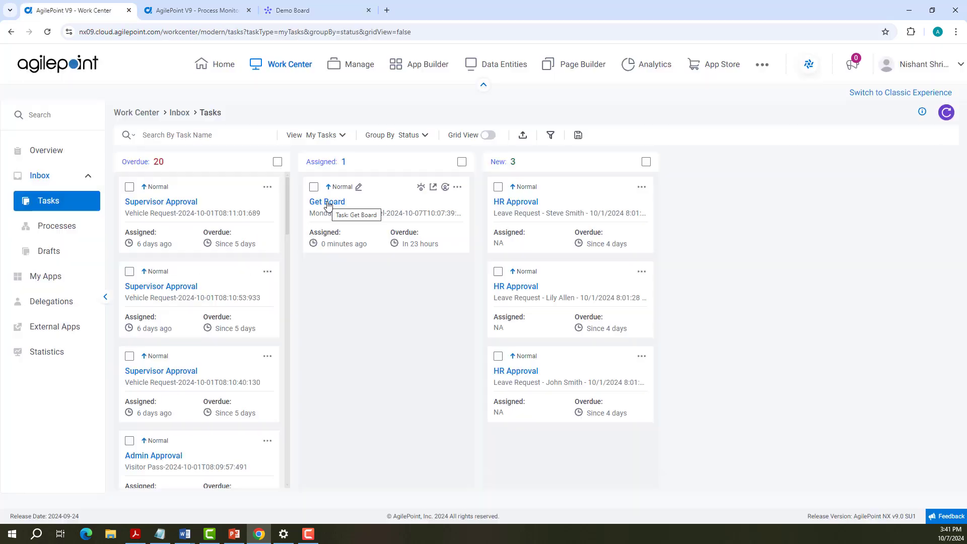
{"action": "left_click", "coordinate": [327, 202]}
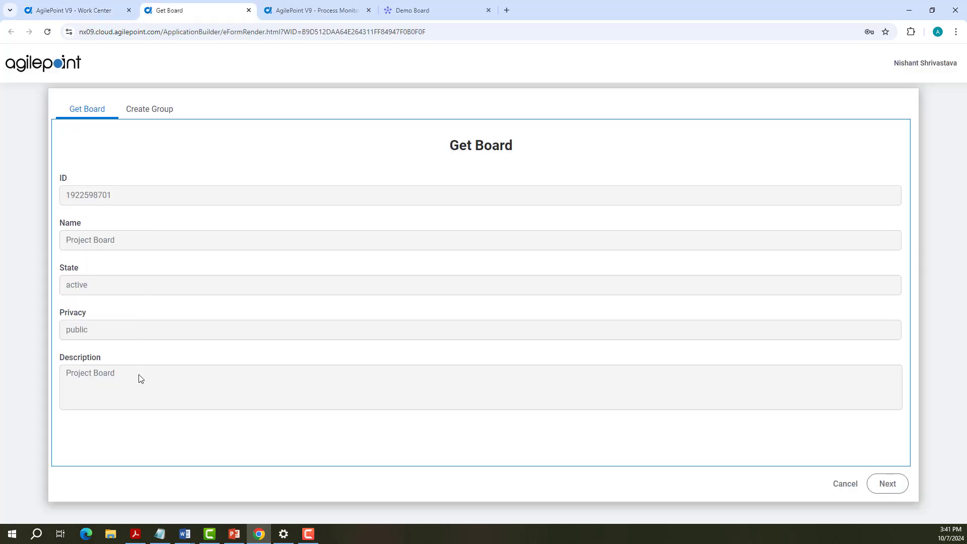
{"action": "left_click", "coordinate": [890, 485]}
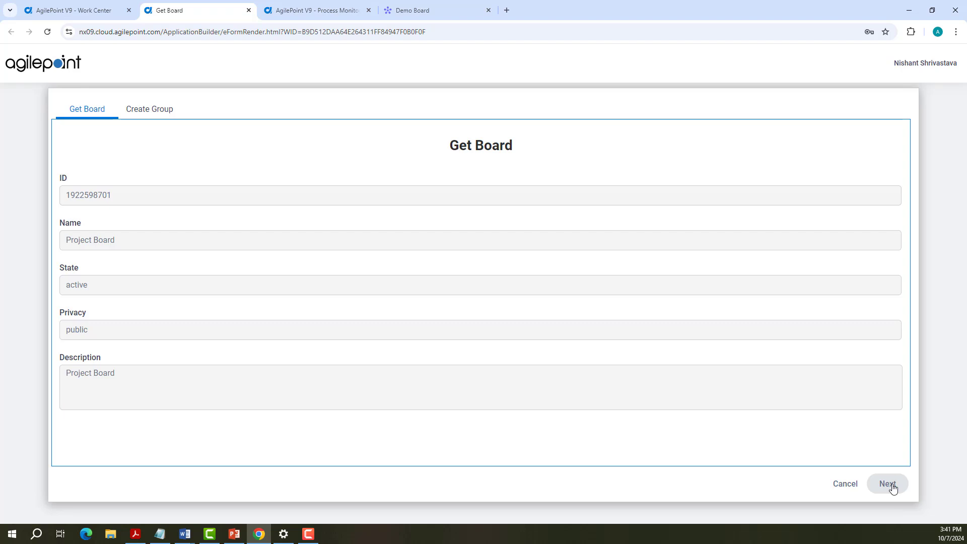
{"action": "left_click", "coordinate": [122, 287]}
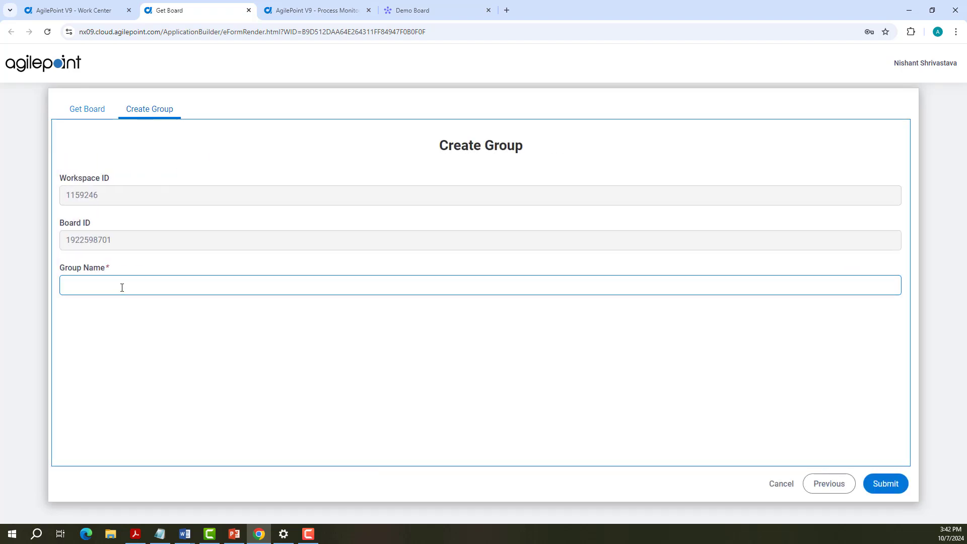
{"action": "left_click", "coordinate": [124, 313]}
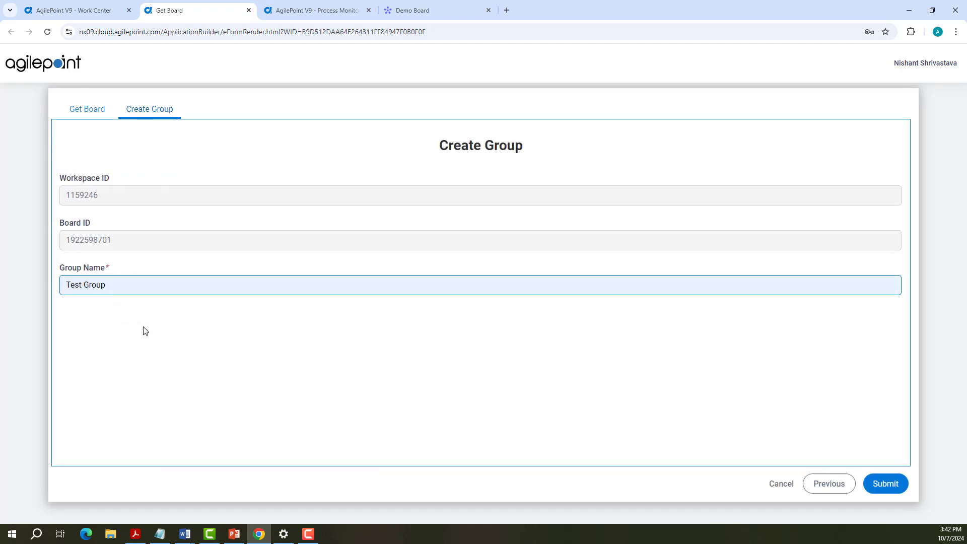
{"action": "left_click", "coordinate": [886, 484]}
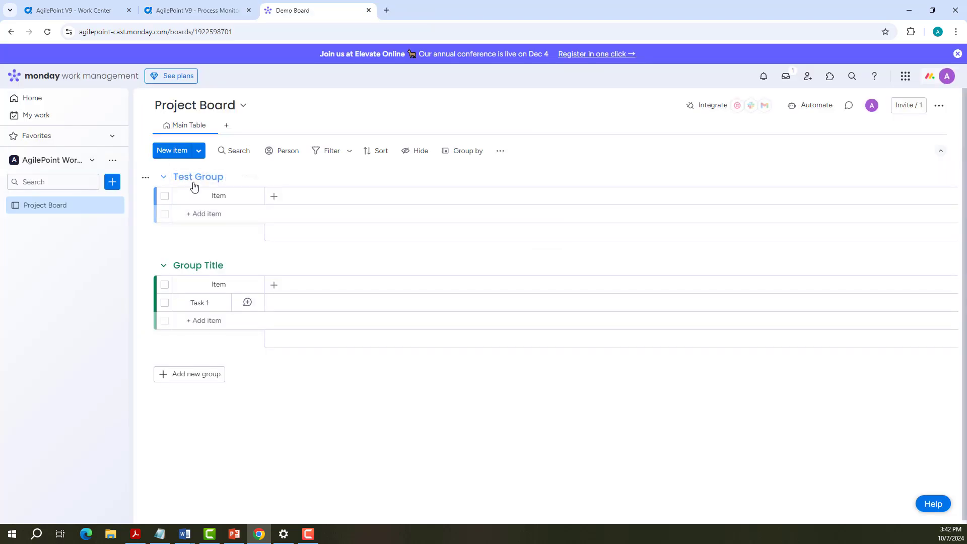
Submit AgilePoint's Update Group task with Project Group as group name, and view the board's groups in monday.com
{"action": "key", "text": "ctrl+1"}
{"action": "left_click", "coordinate": [339, 201]}
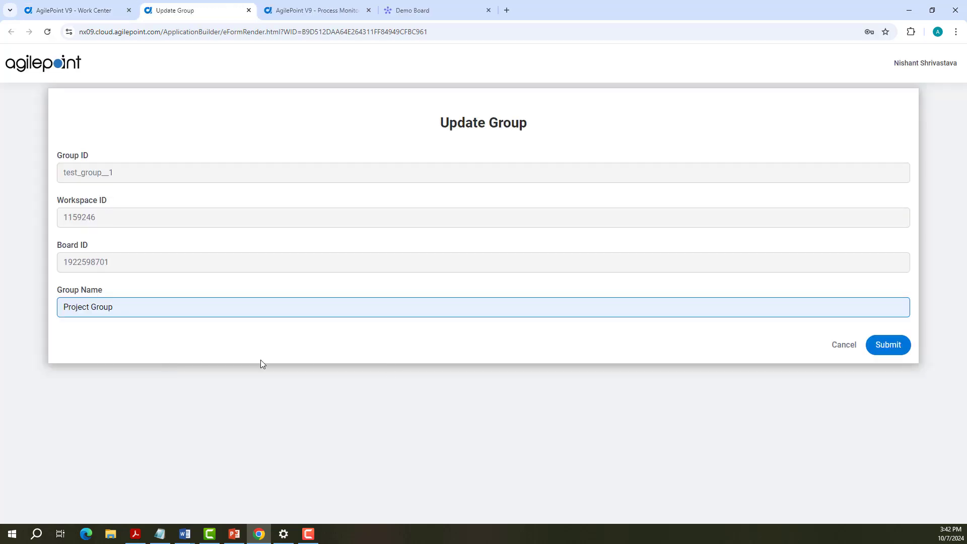
{"action": "left_click", "coordinate": [891, 350]}
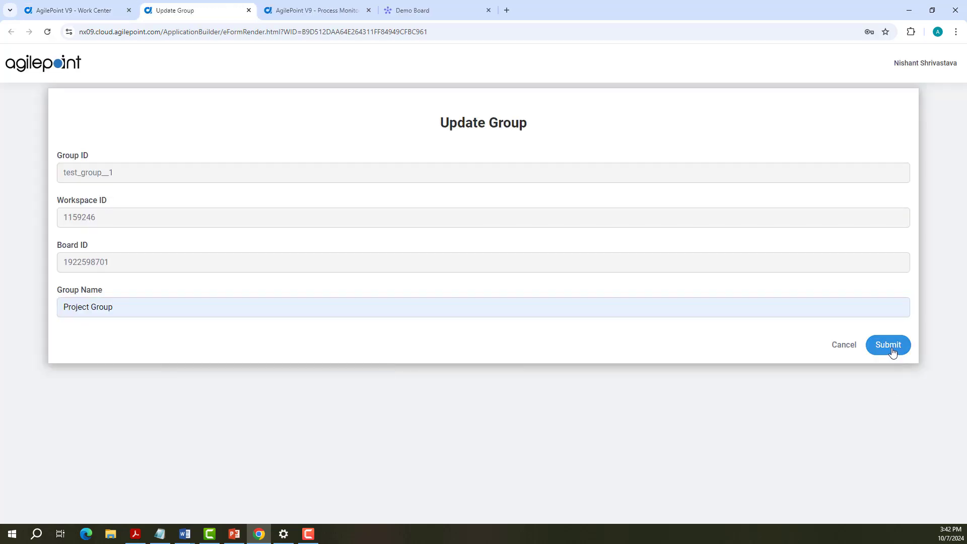
{"action": "key", "text": "ctrl+3"}
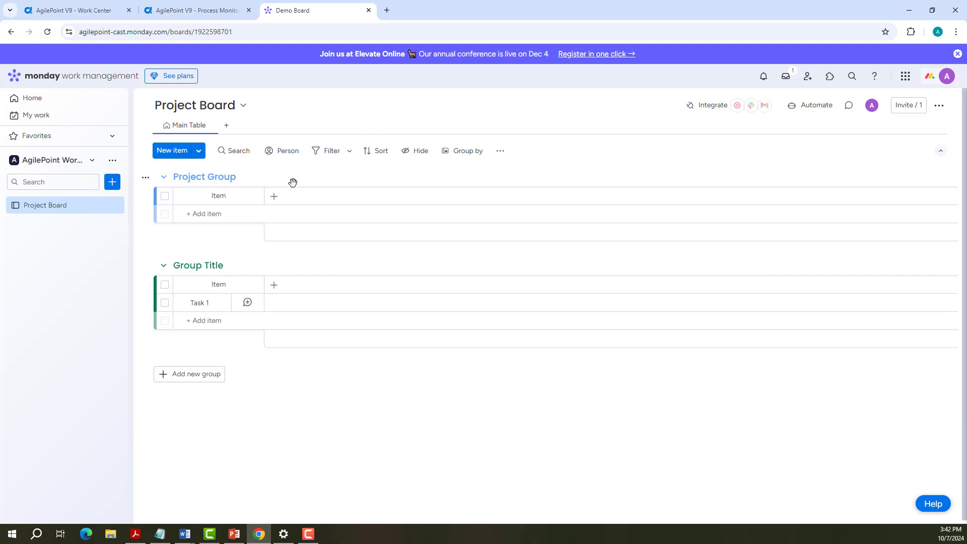
Open the Get Group task in AgilePoint's Work Center, and review the Group and Column stages in the process monitor
{"action": "key", "text": "ctrl+1"}
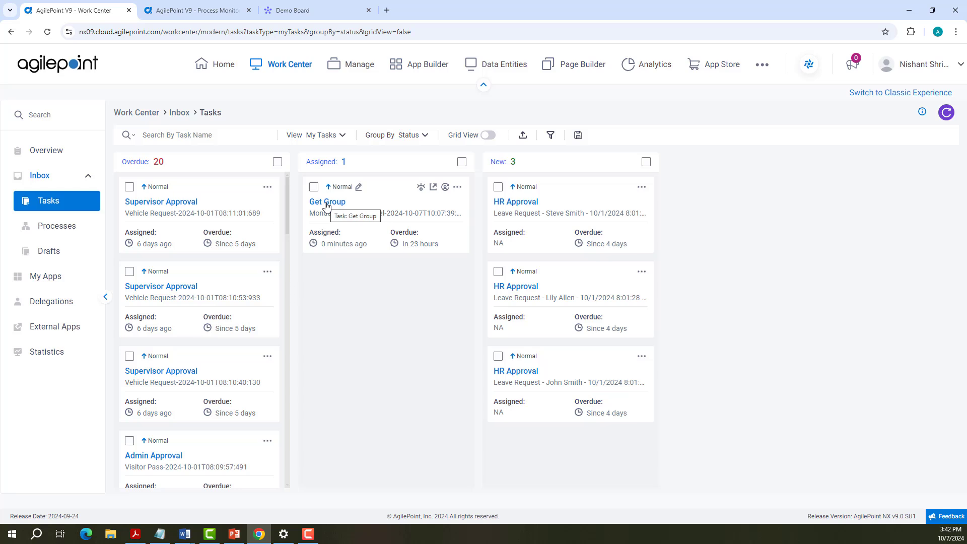
{"action": "left_click", "coordinate": [326, 202]}
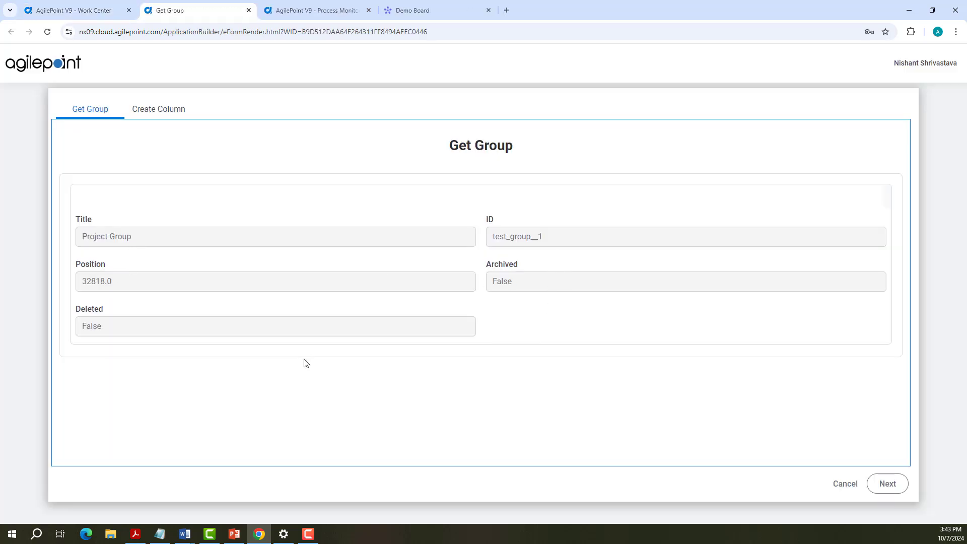
{"action": "key", "text": "ctrl+3"}
{"action": "mouse_move", "coordinate": [492, 277]}
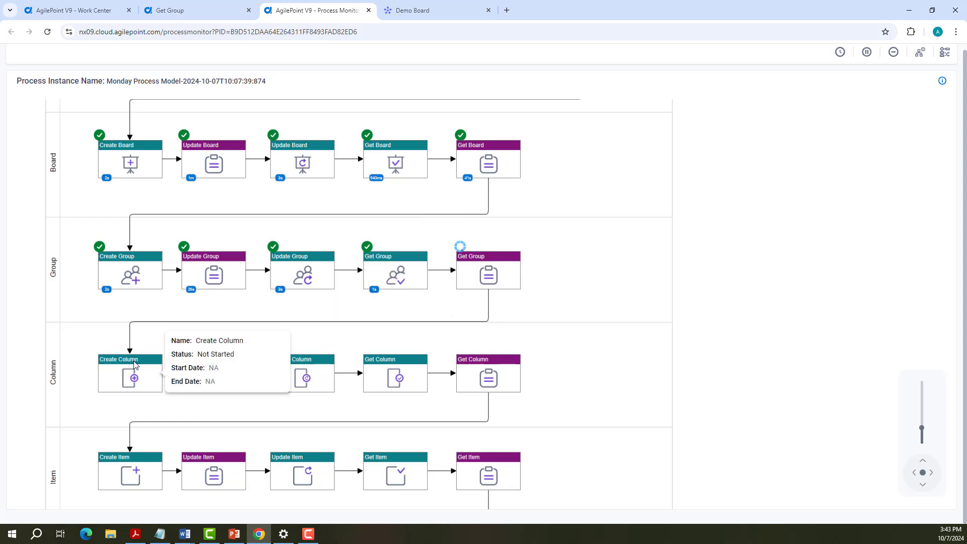
Submit the Get Group task's Create Column form with title Test, type Text and description Test, and view the column's description in monday.com
{"action": "left_click", "coordinate": [183, 12]}
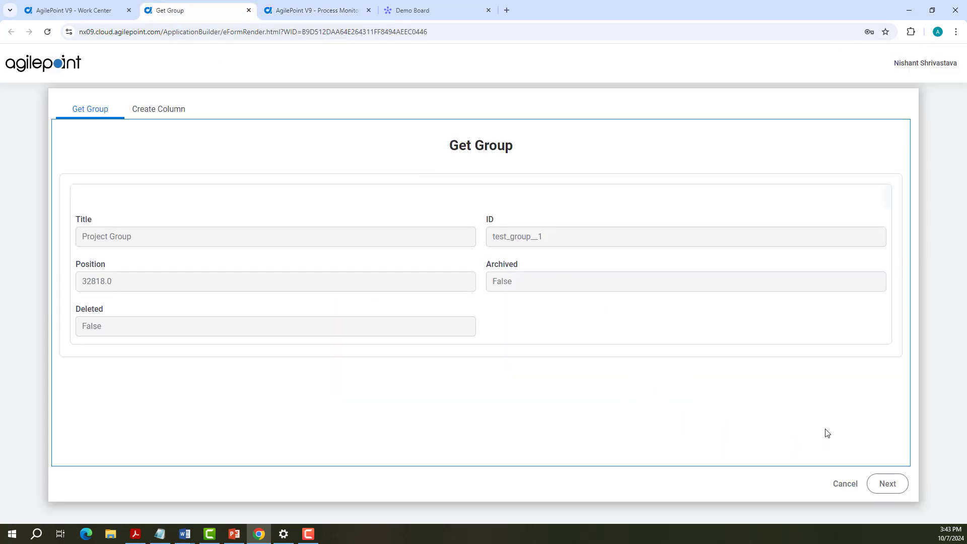
{"action": "left_click", "coordinate": [887, 484]}
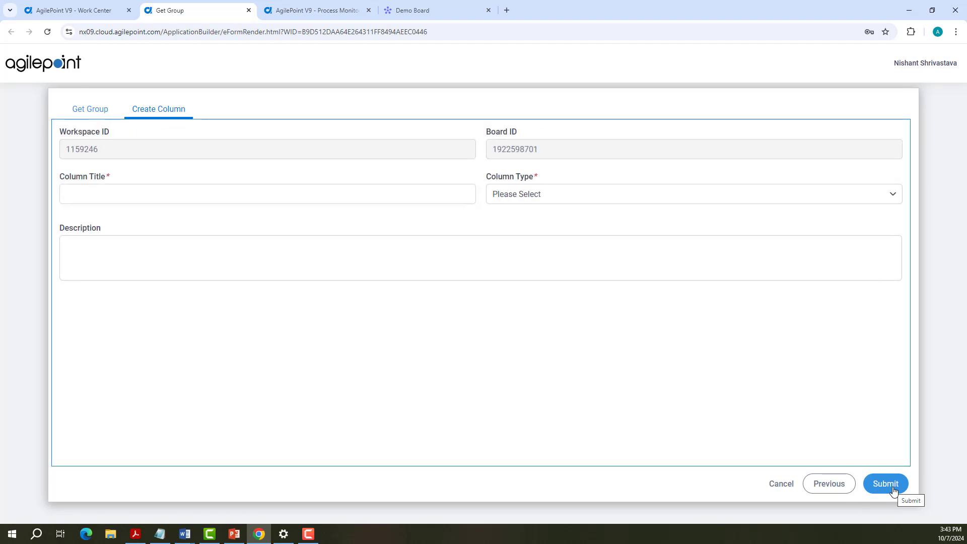
{"action": "left_click", "coordinate": [139, 240]}
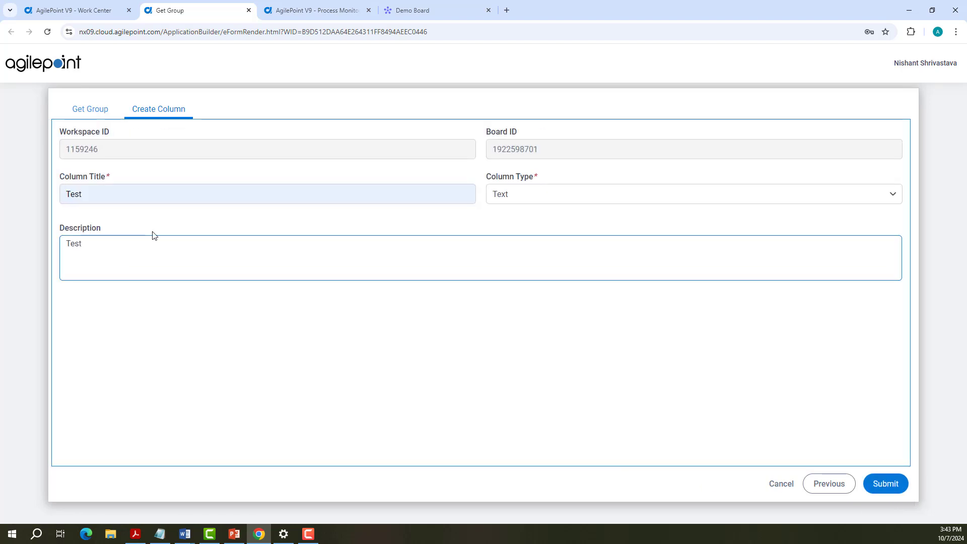
{"action": "left_click", "coordinate": [129, 193]}
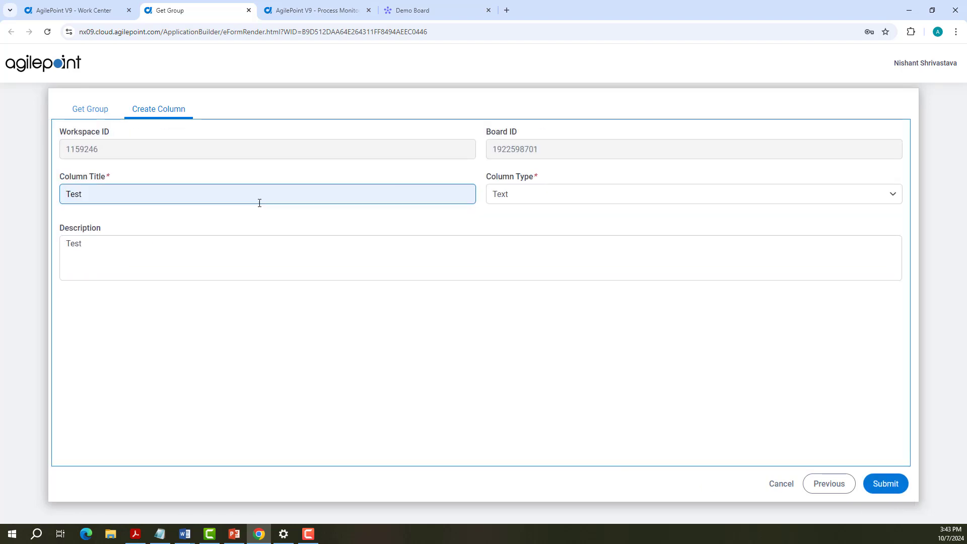
{"action": "left_click", "coordinate": [605, 201]}
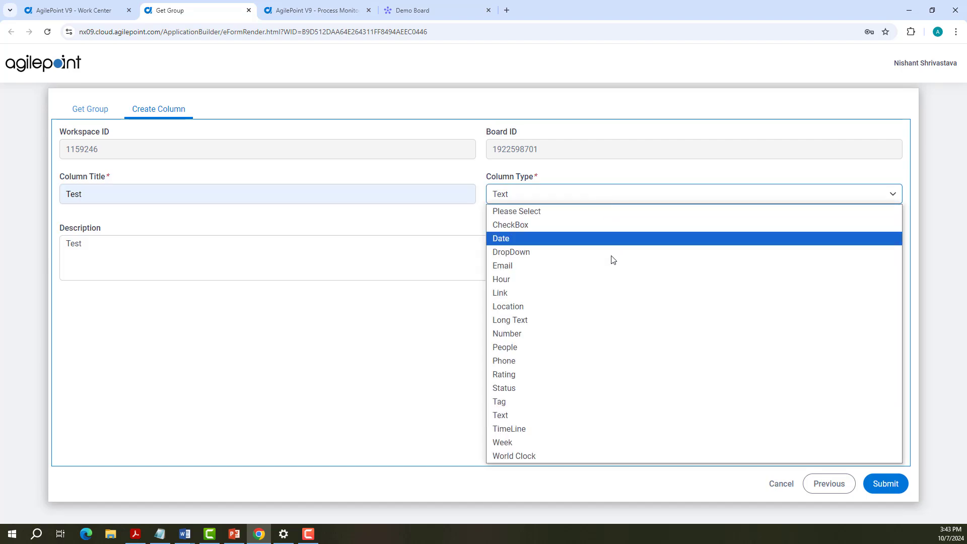
{"action": "left_click", "coordinate": [577, 415]}
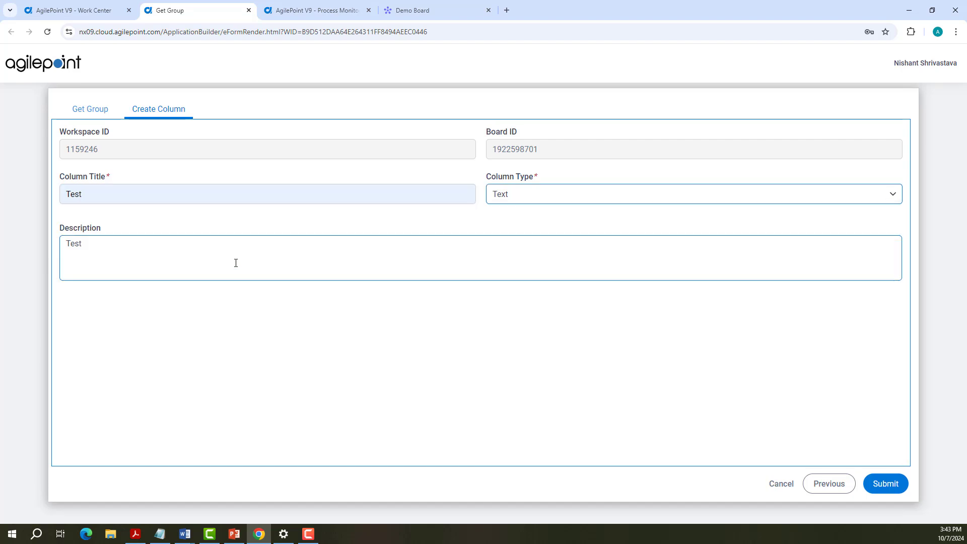
{"action": "left_click", "coordinate": [885, 485]}
{"action": "left_click", "coordinate": [302, 10]}
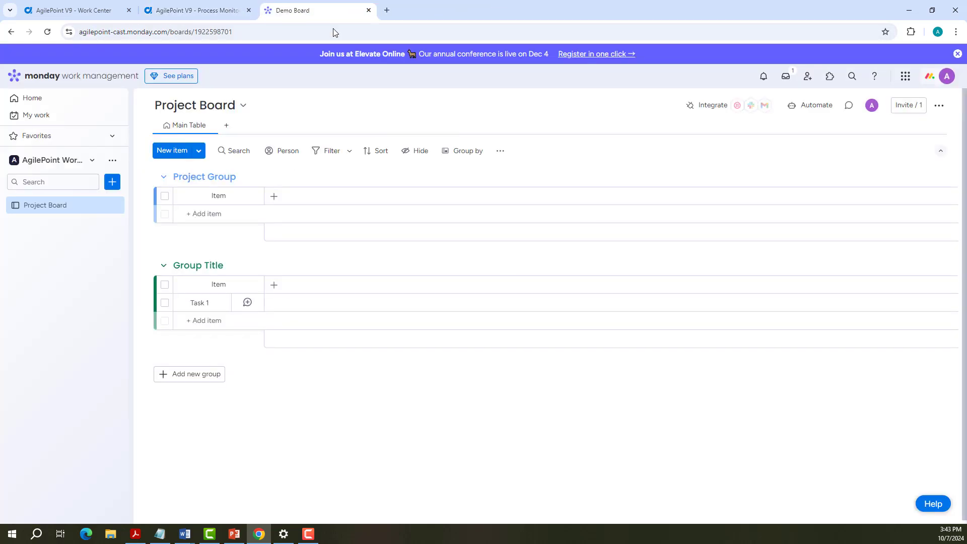
{"action": "mouse_move", "coordinate": [311, 197]}
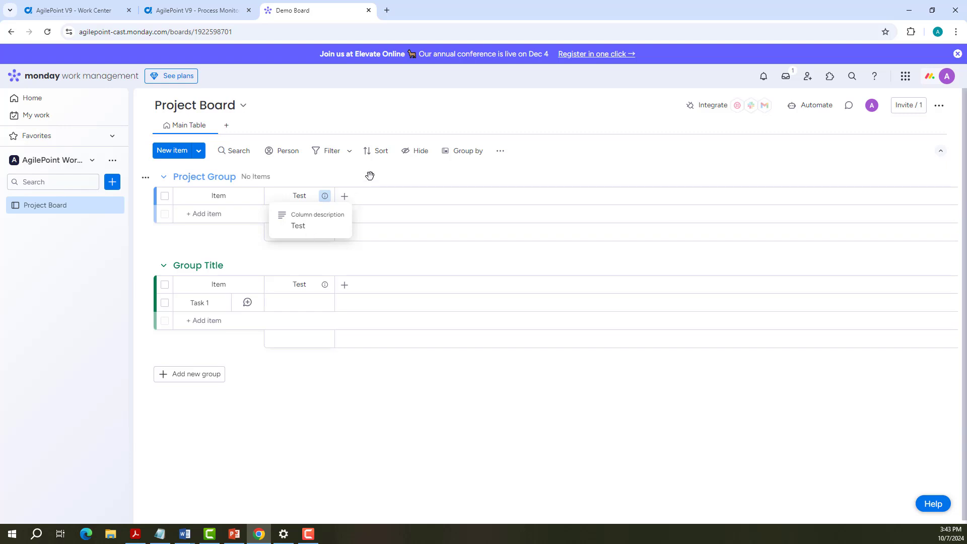
Submit AgilePoint's Update Column task with Name as column name and description, and view the column's description in monday.com
{"action": "left_click", "coordinate": [96, 17]}
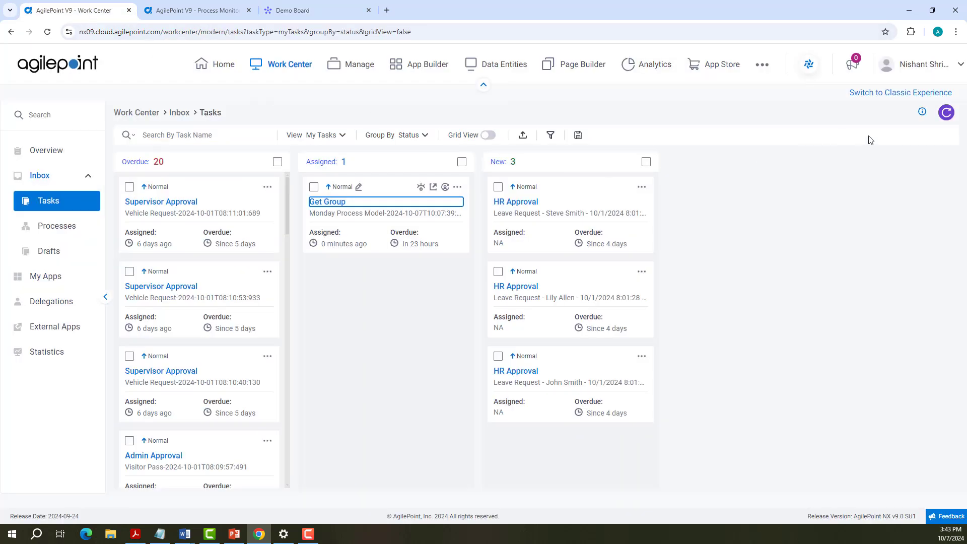
{"action": "left_click", "coordinate": [348, 202]}
{"action": "type", "text": "Name"}
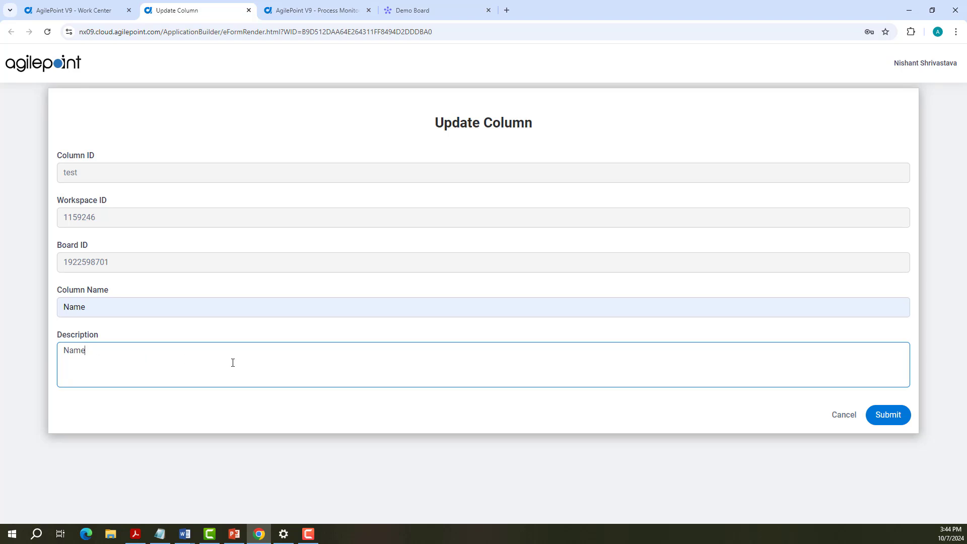
{"action": "left_click", "coordinate": [887, 420]}
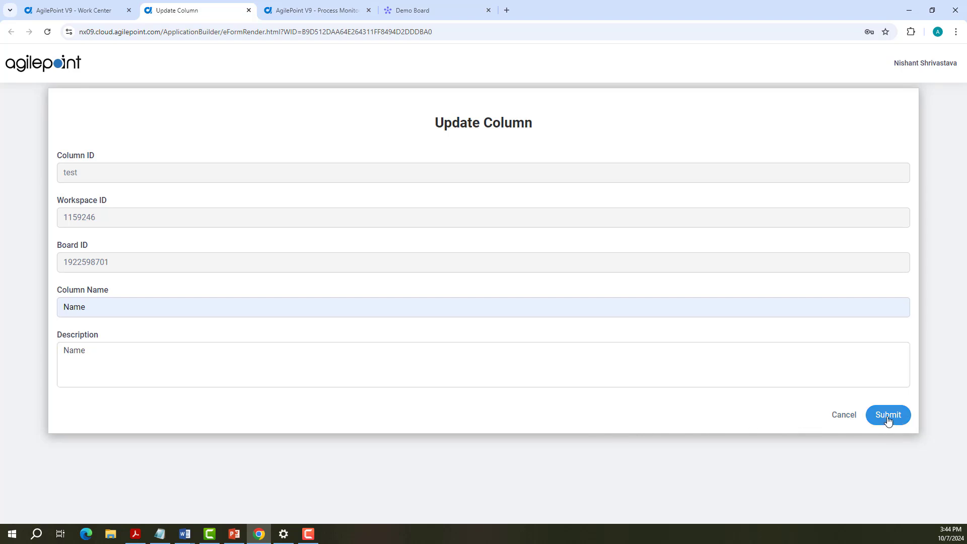
{"action": "left_click", "coordinate": [300, 14]}
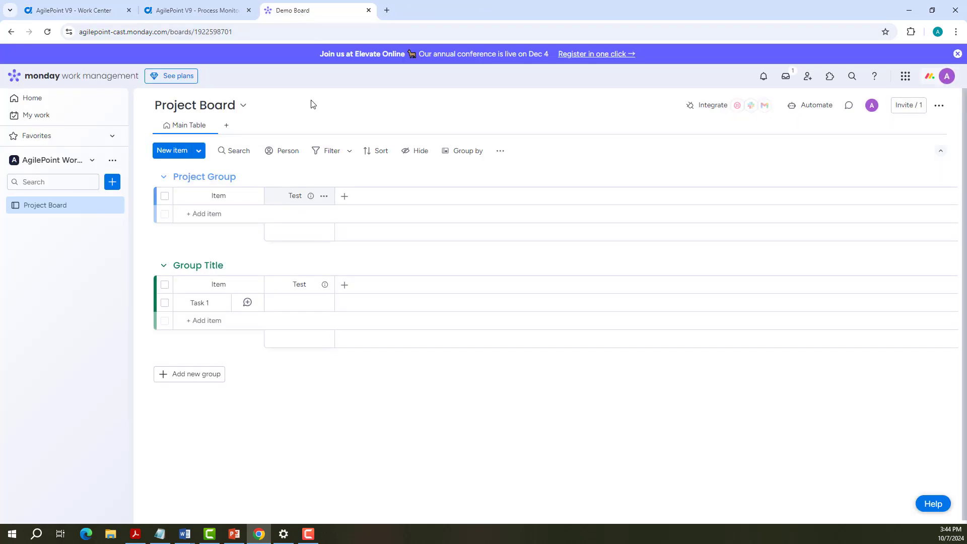
{"action": "key", "text": "F5"}
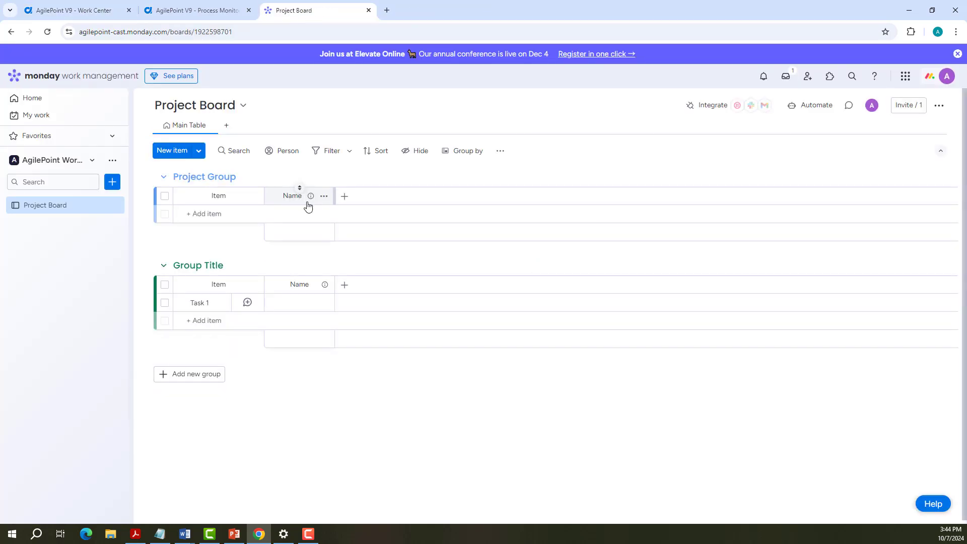
{"action": "left_click", "coordinate": [311, 199]}
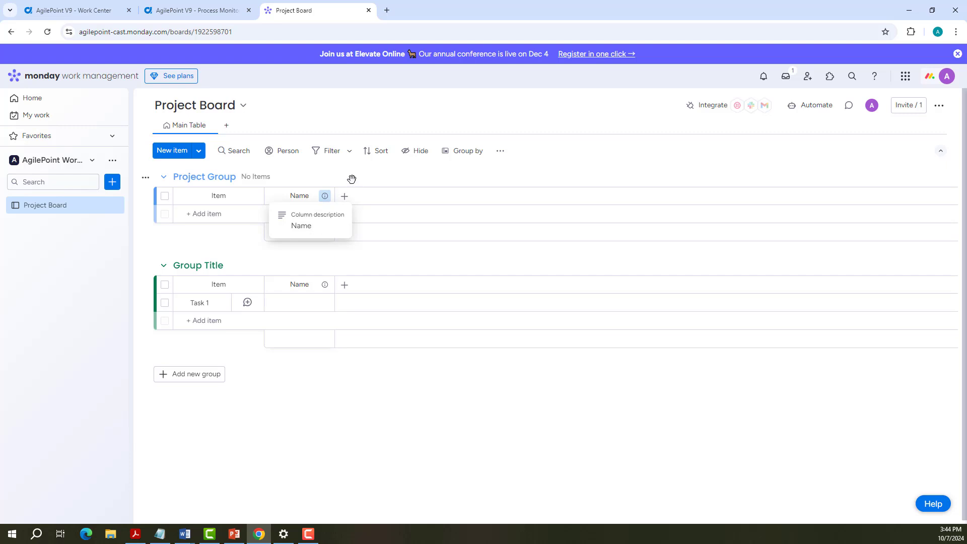
Open AgilePoint's Get Column task, submit its Create Item form with item name 1 and a person's full name, and view the monday.com board
{"action": "left_click", "coordinate": [196, 10]}
{"action": "left_click", "coordinate": [76, 19]}
{"action": "left_click", "coordinate": [349, 252]}
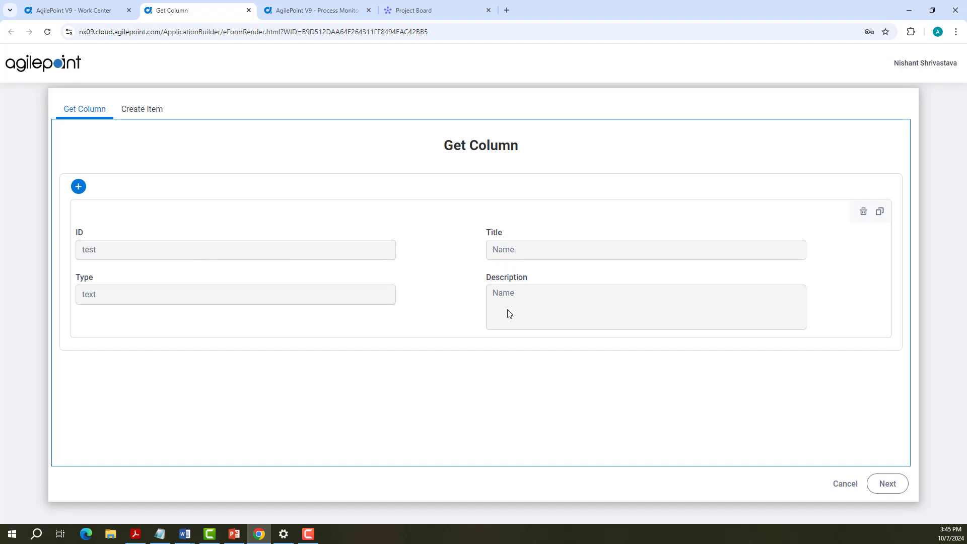
{"action": "left_click", "coordinate": [888, 484]}
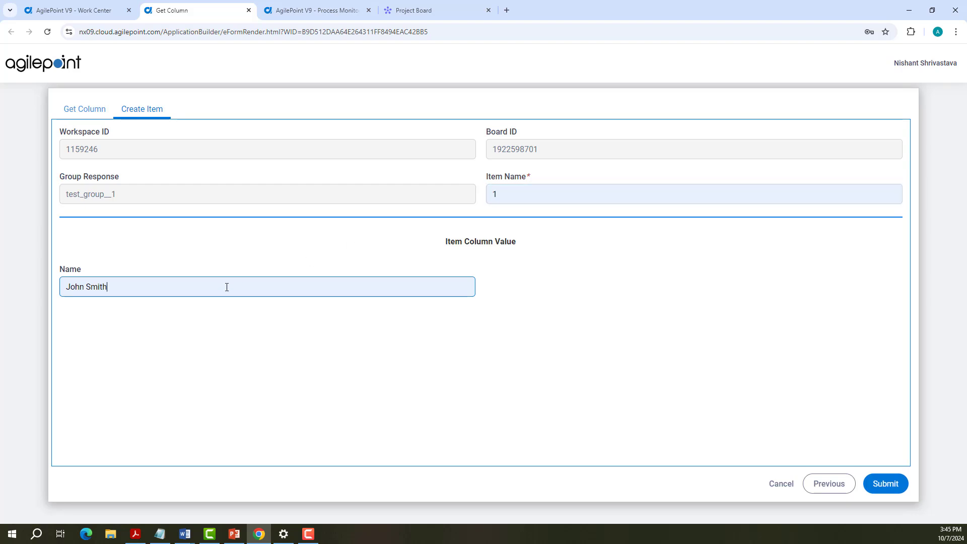
{"action": "left_click", "coordinate": [885, 483]}
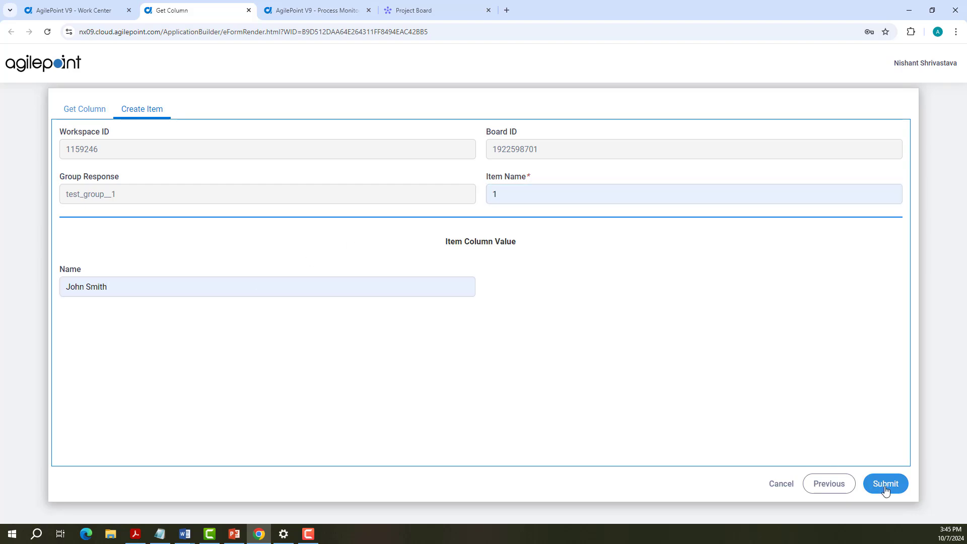
{"action": "left_click", "coordinate": [332, 13]}
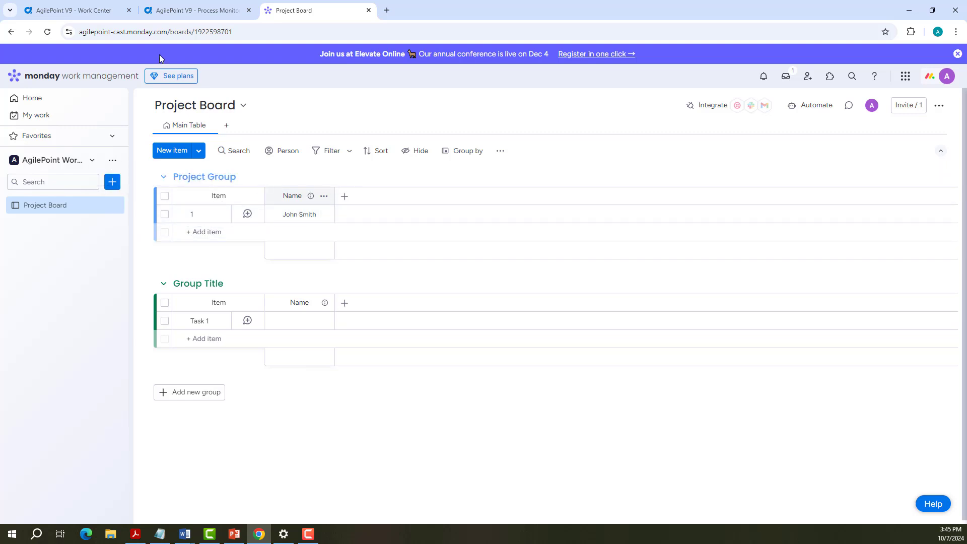
Submit AgilePoint's Update Item task with a different person's name in the Name column, and view the item in monday.com
{"action": "left_click", "coordinate": [89, 14]}
{"action": "left_click", "coordinate": [339, 203]}
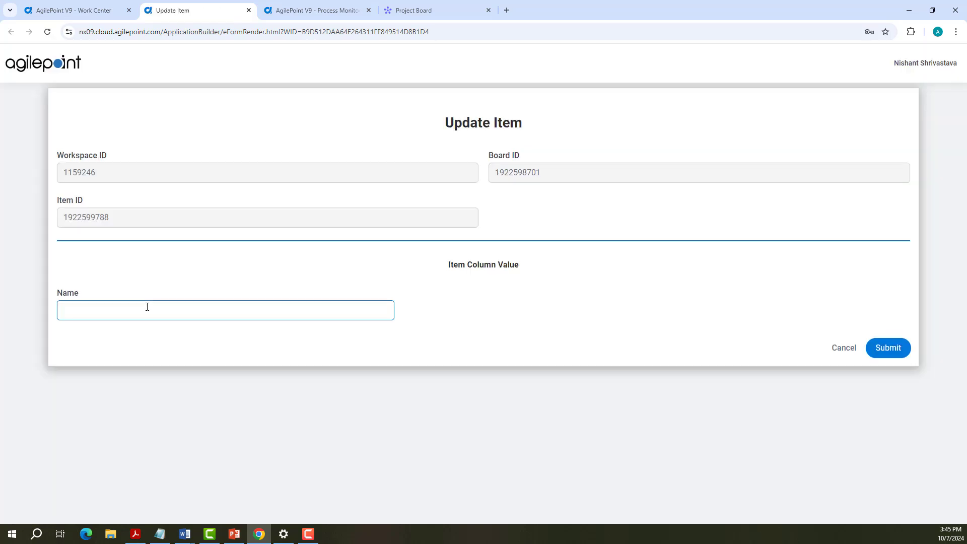
{"action": "left_click", "coordinate": [146, 307]}
{"action": "left_click", "coordinate": [130, 336]}
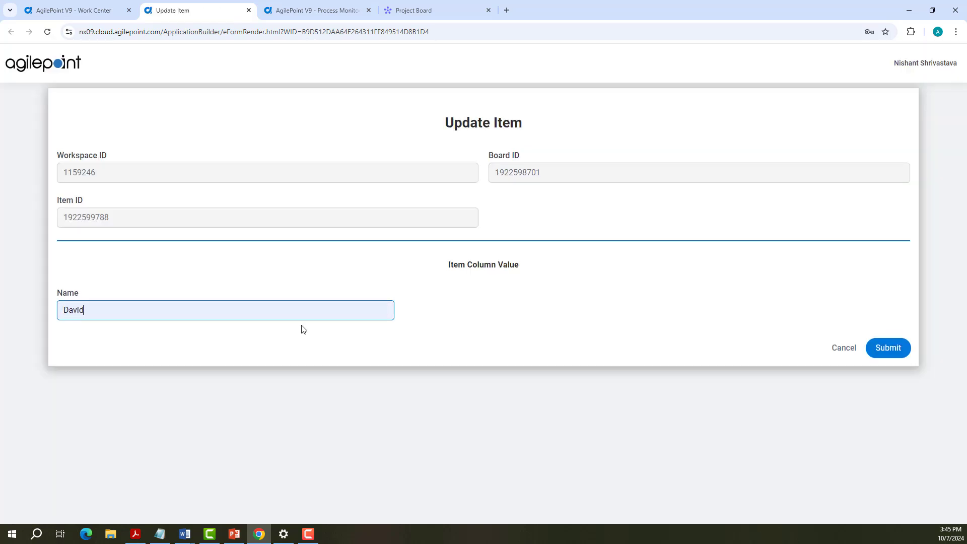
{"action": "left_click", "coordinate": [888, 348]}
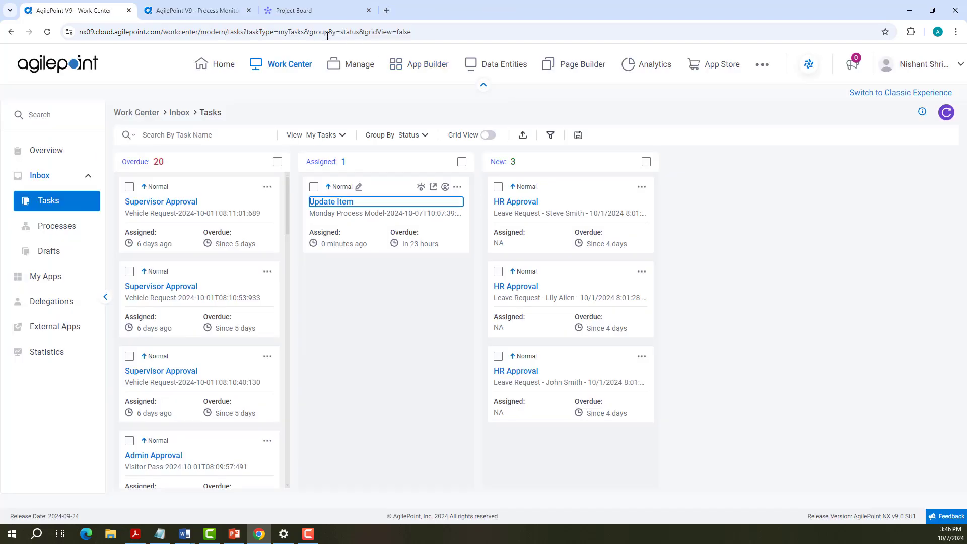
{"action": "left_click", "coordinate": [312, 13]}
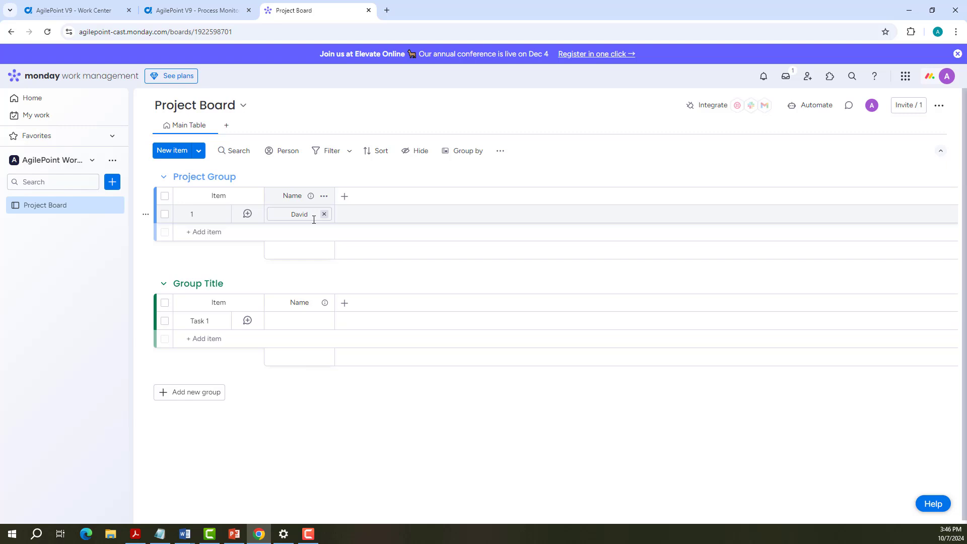
Open the Get Item task in AgilePoint's Work Center, review the retrieved item details and submit the task
{"action": "key", "text": "ctrl+1"}
{"action": "left_click", "coordinate": [317, 203]}
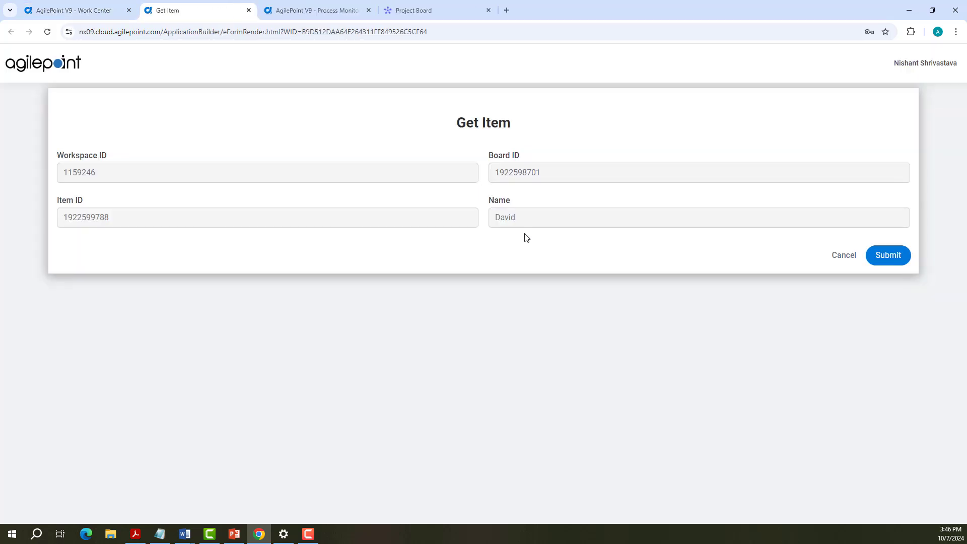
{"action": "left_click", "coordinate": [896, 262]}
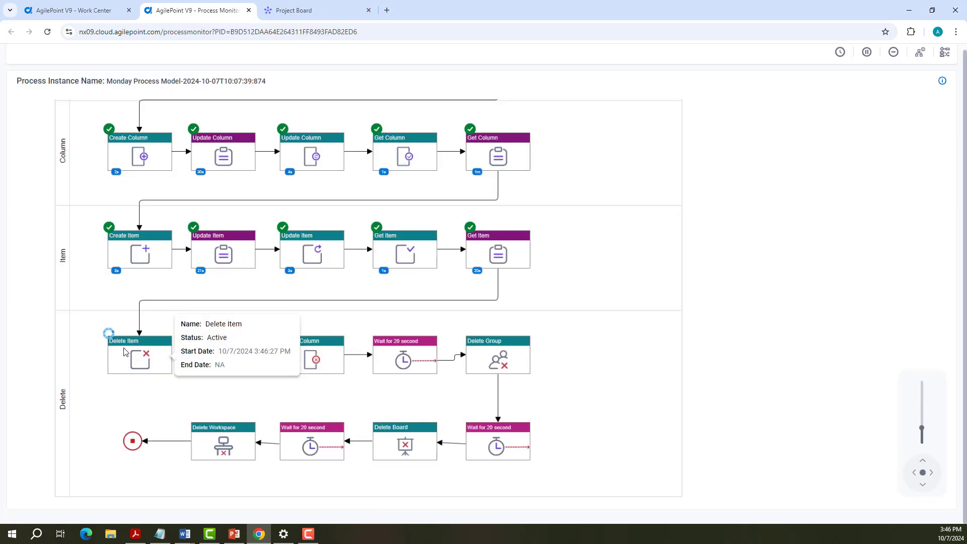
Check the item, column and group deletions in AgilePoint's process monitor and on the monday.com Project Board
{"action": "mouse_move", "coordinate": [134, 369]}
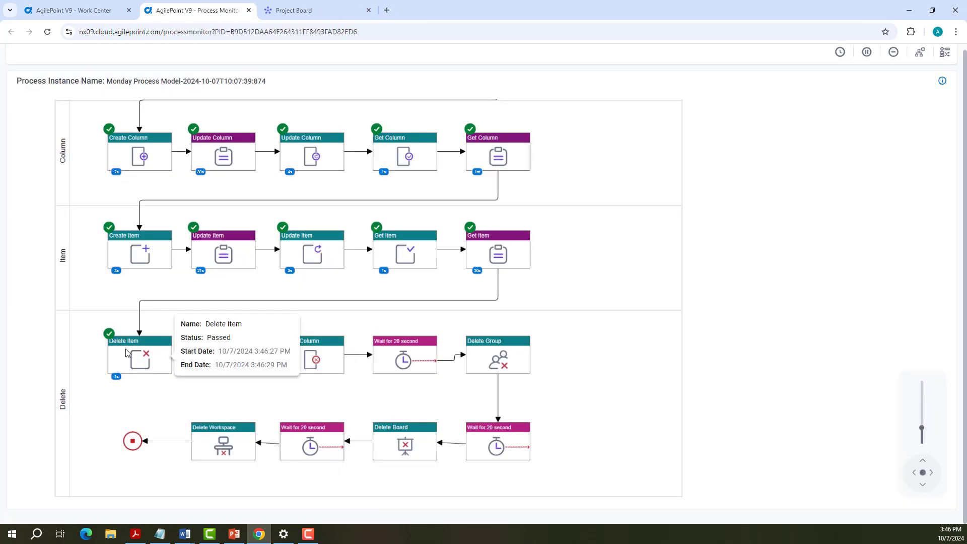
{"action": "left_click", "coordinate": [297, 15]}
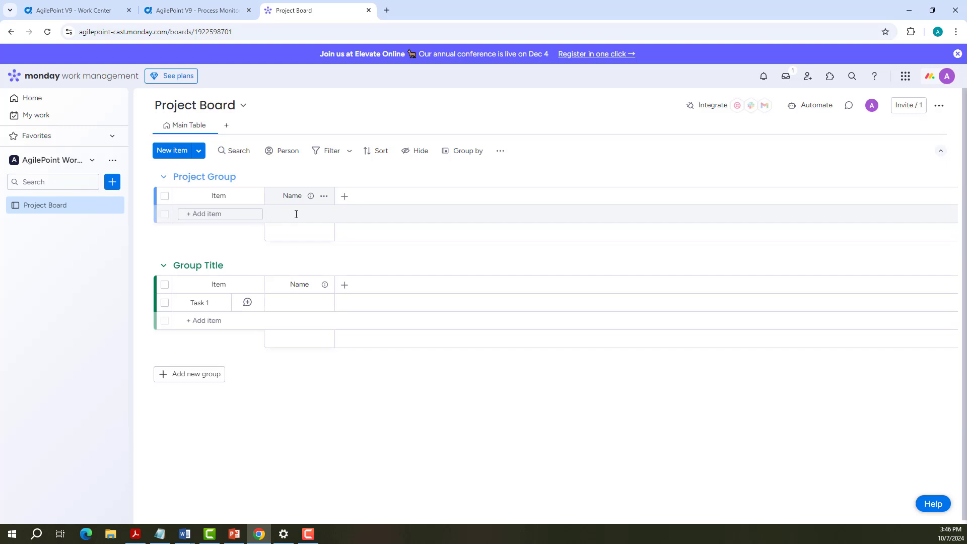
{"action": "key", "text": "ctrl+shift+Tab"}
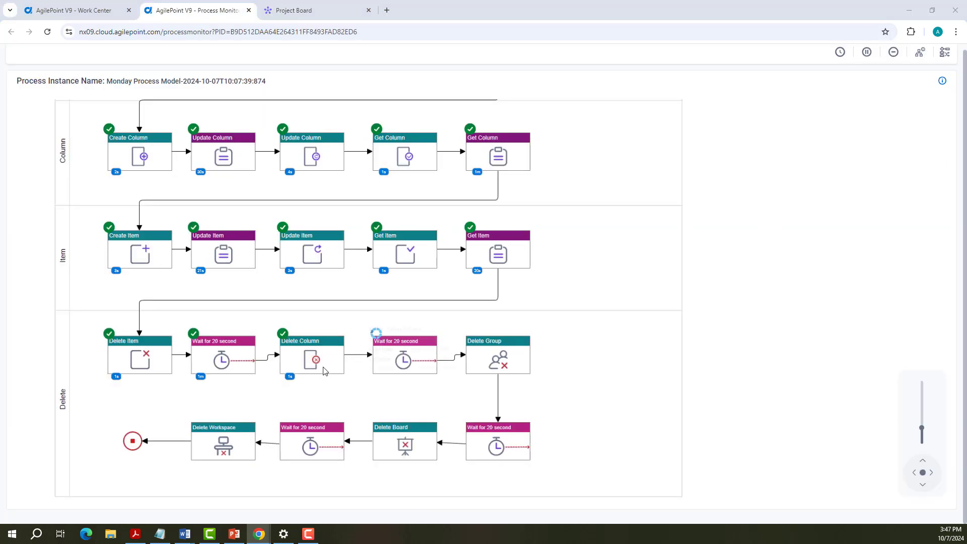
{"action": "left_click", "coordinate": [324, 9]}
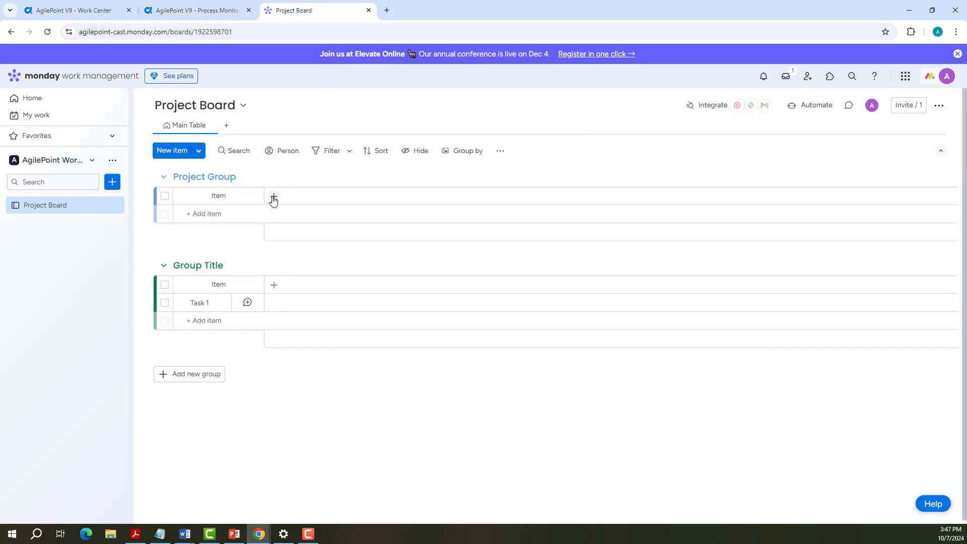
{"action": "left_click", "coordinate": [183, 13]}
{"action": "left_click", "coordinate": [304, 14]}
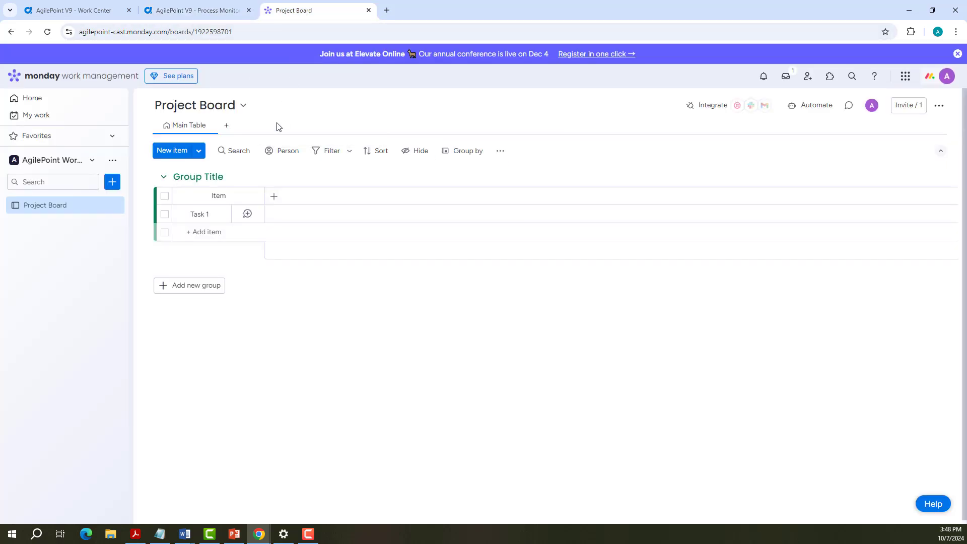
Check the board and workspace deletions in AgilePoint's process monitor and in monday.com, ending on the process monitor
{"action": "left_click", "coordinate": [209, 16]}
{"action": "mouse_move", "coordinate": [408, 456]}
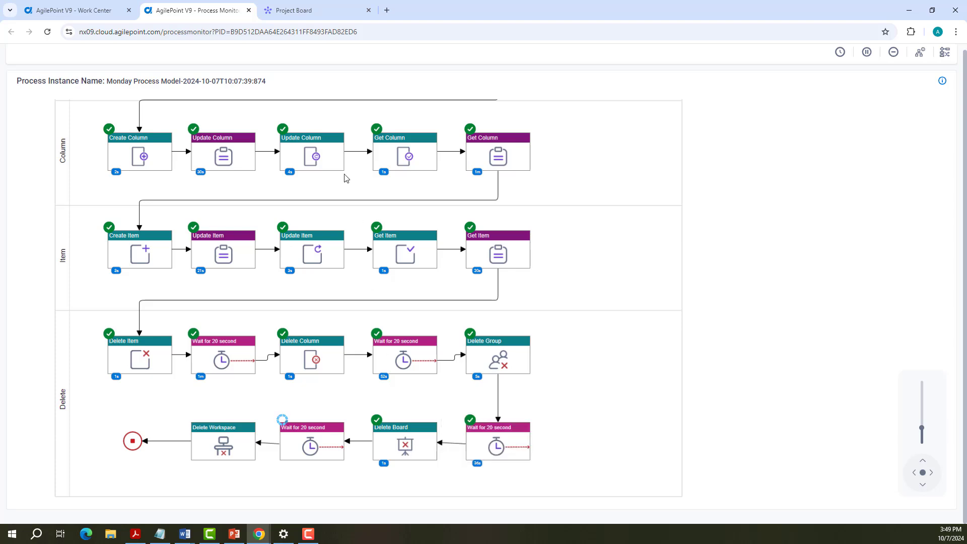
{"action": "left_click", "coordinate": [301, 12]}
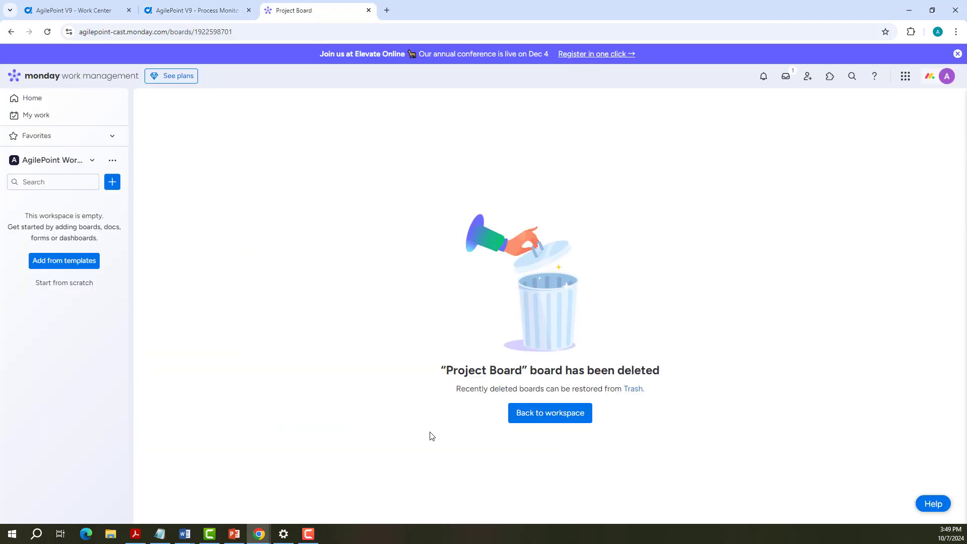
{"action": "left_click", "coordinate": [200, 17]}
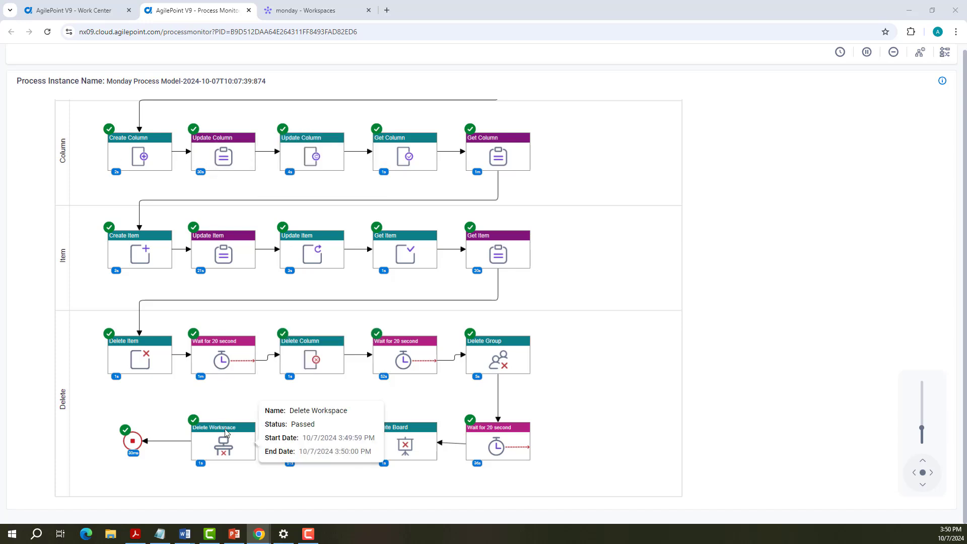
{"action": "left_click", "coordinate": [323, 12]}
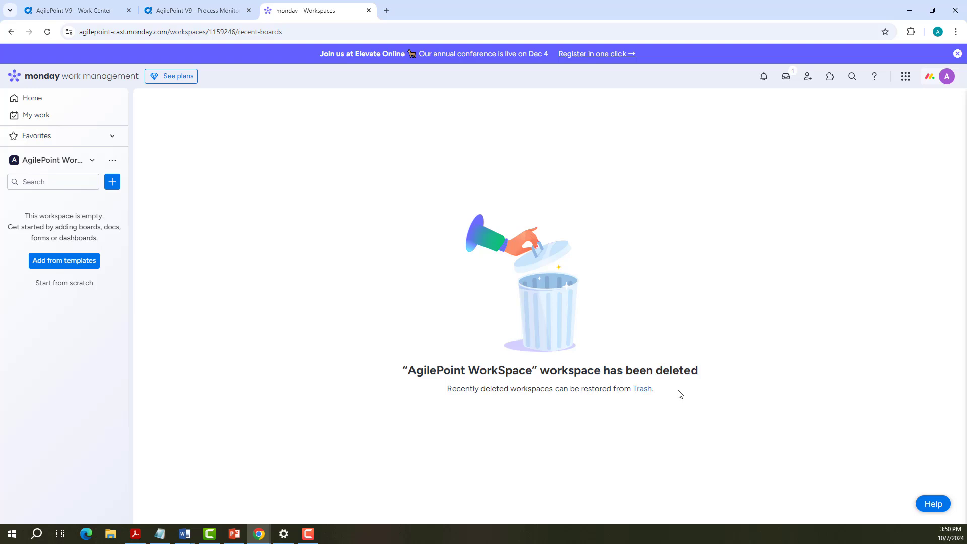
{"action": "left_click", "coordinate": [187, 12]}
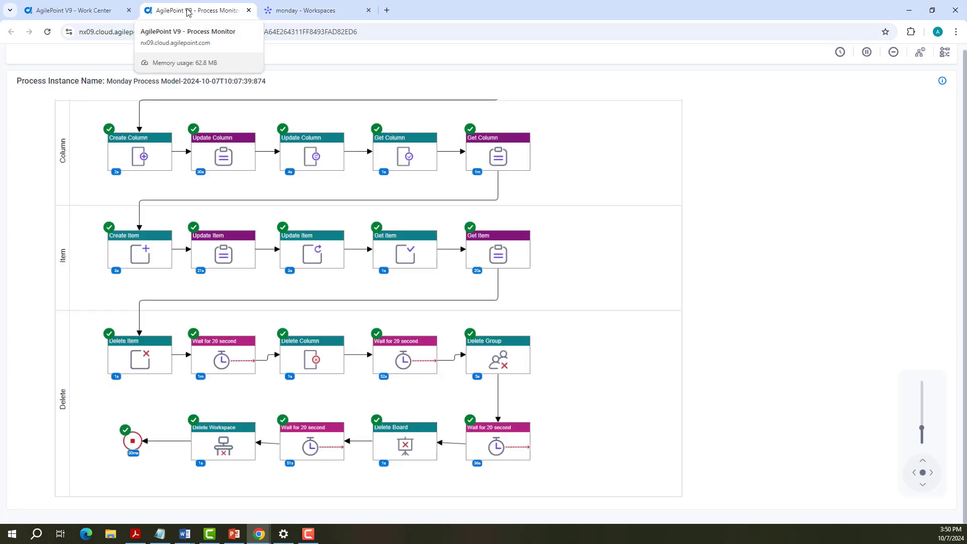